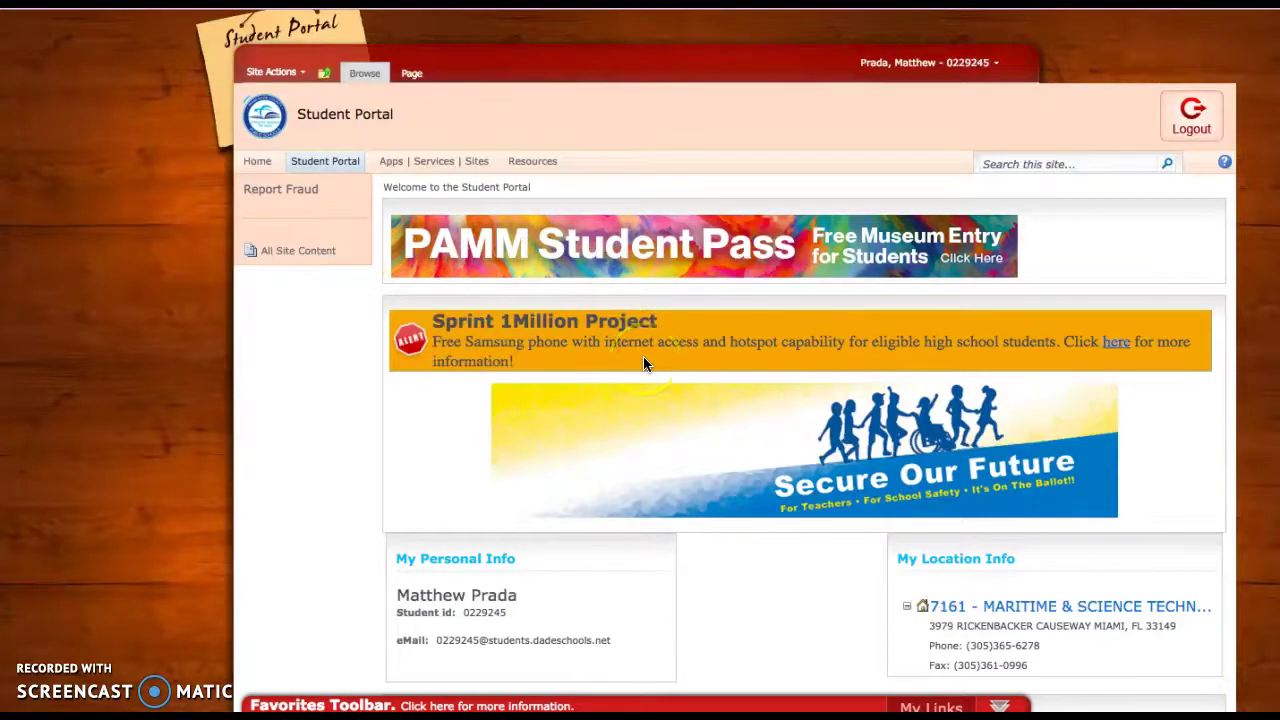
- Go to the Apps, Services and Sites list in the M-DCPS Student Portal
{"action": "left_click", "coordinate": [463, 163]}
{"action": "left_click", "coordinate": [457, 166]}
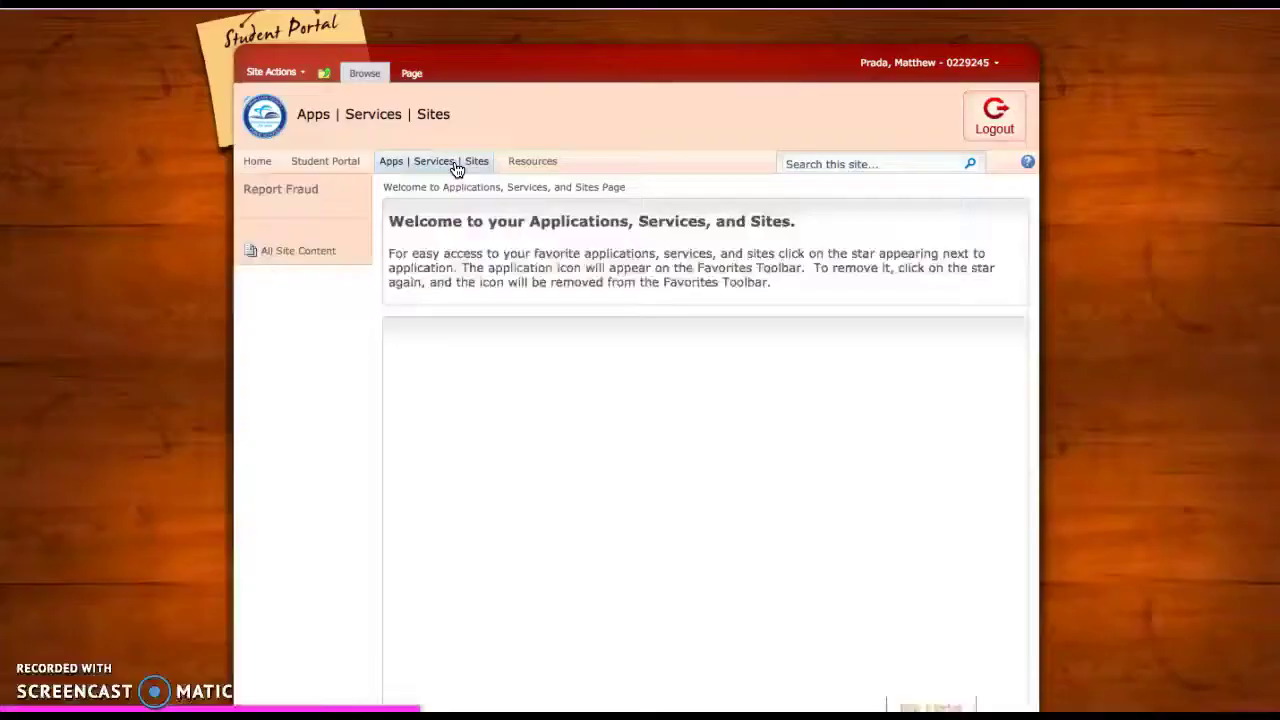
{"action": "left_click", "coordinate": [612, 397]}
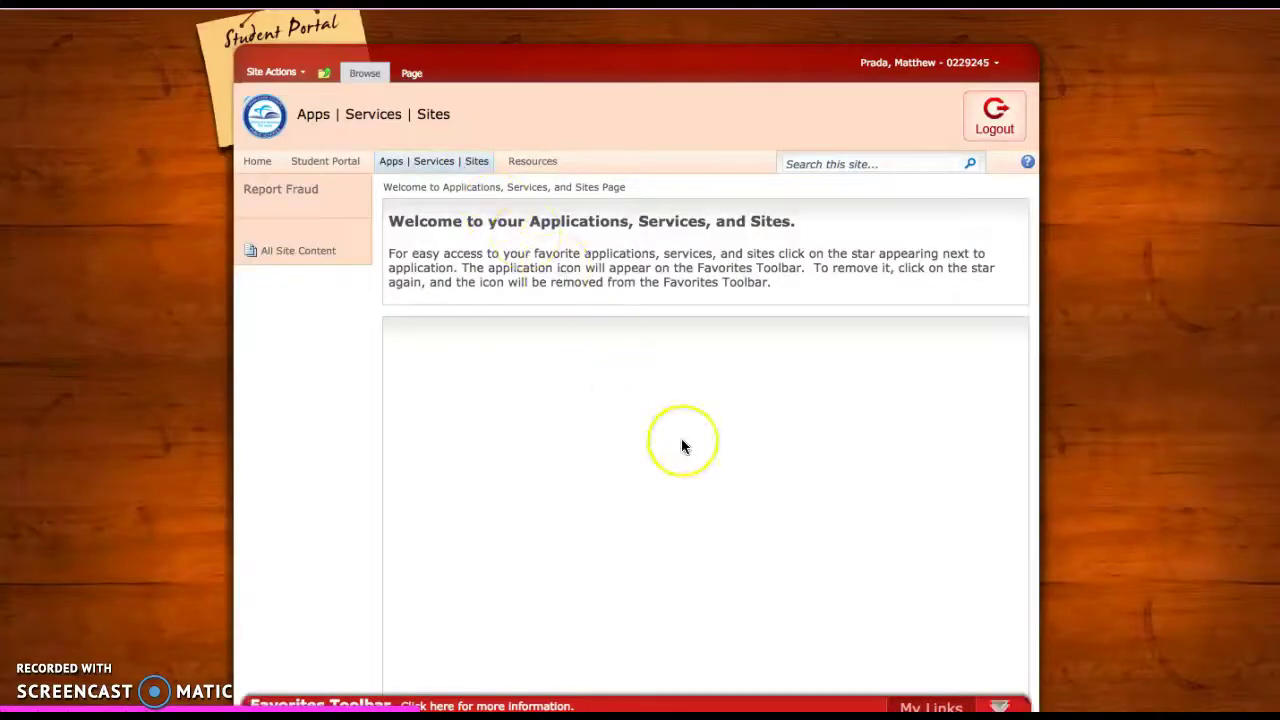
- Scroll down the app list and open the Virtual Library
{"action": "scroll", "coordinate": [683, 447], "scroll_direction": "down", "scroll_amount": 3}
{"action": "scroll", "coordinate": [683, 447], "scroll_direction": "down", "scroll_amount": 5}
{"action": "scroll", "coordinate": [868, 481], "scroll_direction": "up", "scroll_amount": 3}
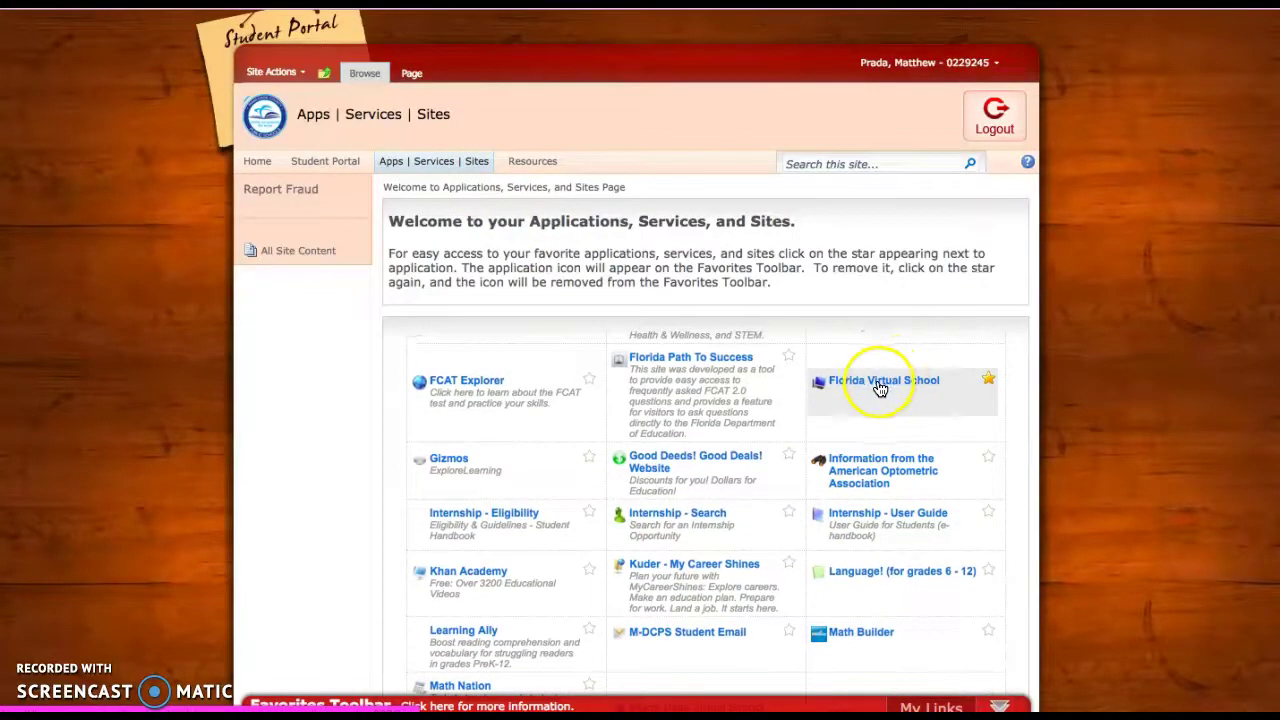
{"action": "scroll", "coordinate": [1055, 459], "scroll_direction": "down", "scroll_amount": 6}
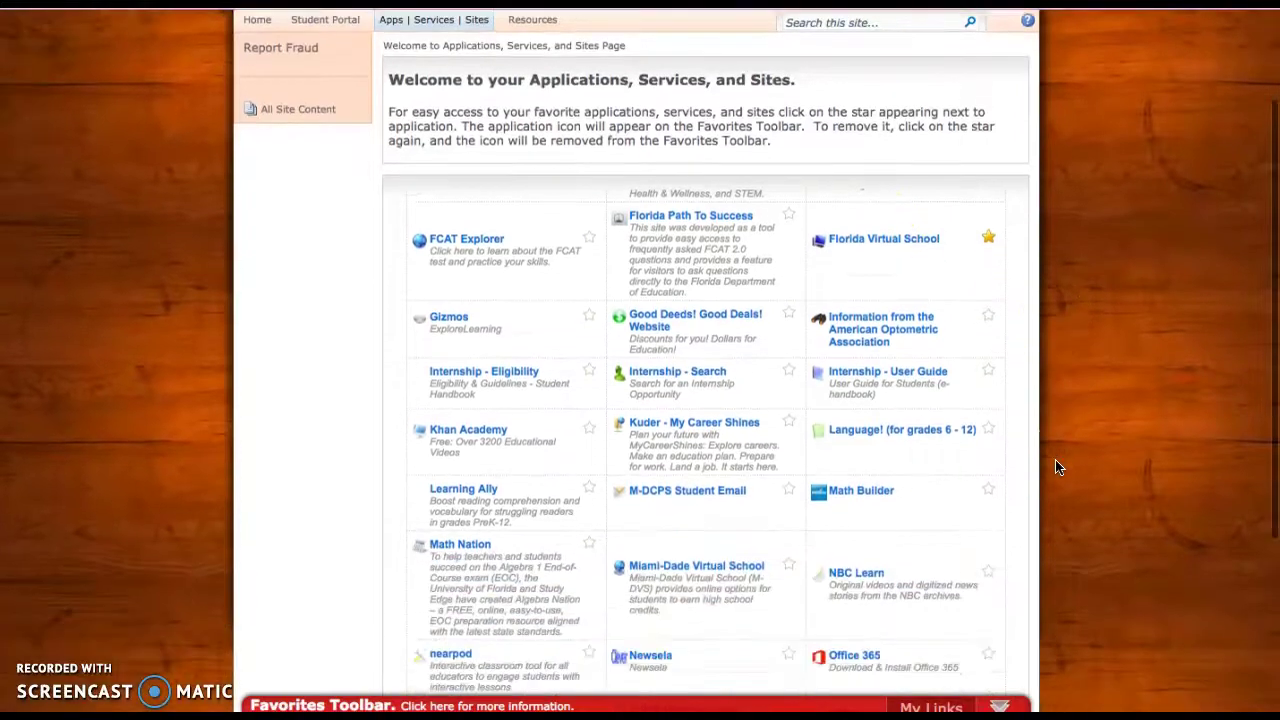
{"action": "scroll", "coordinate": [1058, 467], "scroll_direction": "down", "scroll_amount": 4}
{"action": "left_click", "coordinate": [740, 420]}
{"action": "scroll", "coordinate": [740, 424], "scroll_direction": "down", "scroll_amount": 3}
{"action": "left_click", "coordinate": [864, 490]}
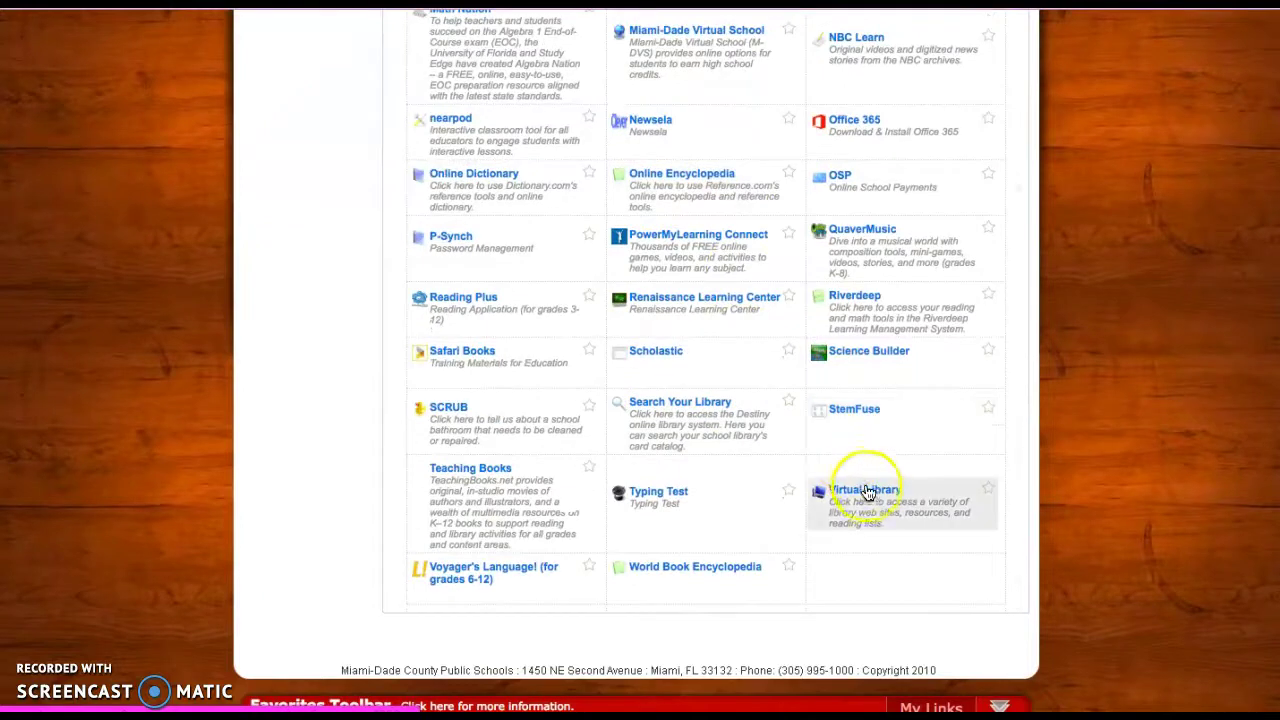
{"action": "left_click", "coordinate": [866, 492]}
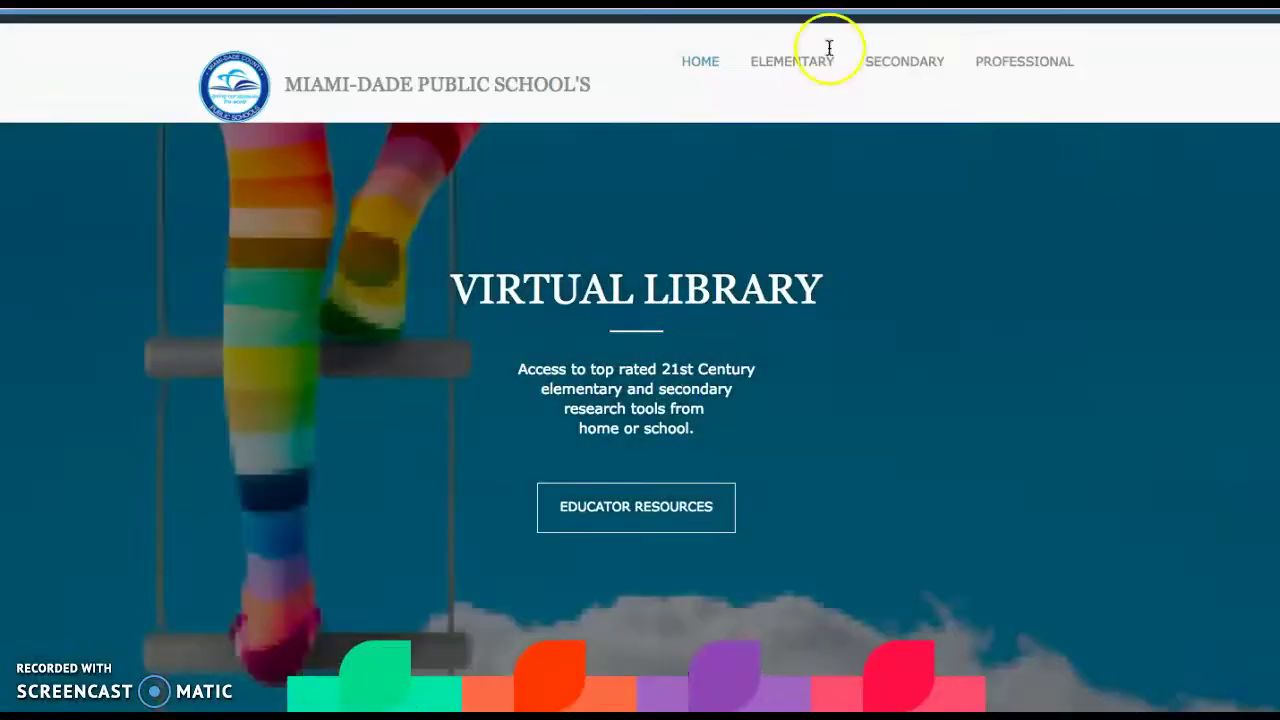
- From the SECONDARY resources, expand the GALE databases and scroll down to General OneFile
{"action": "left_click", "coordinate": [895, 63]}
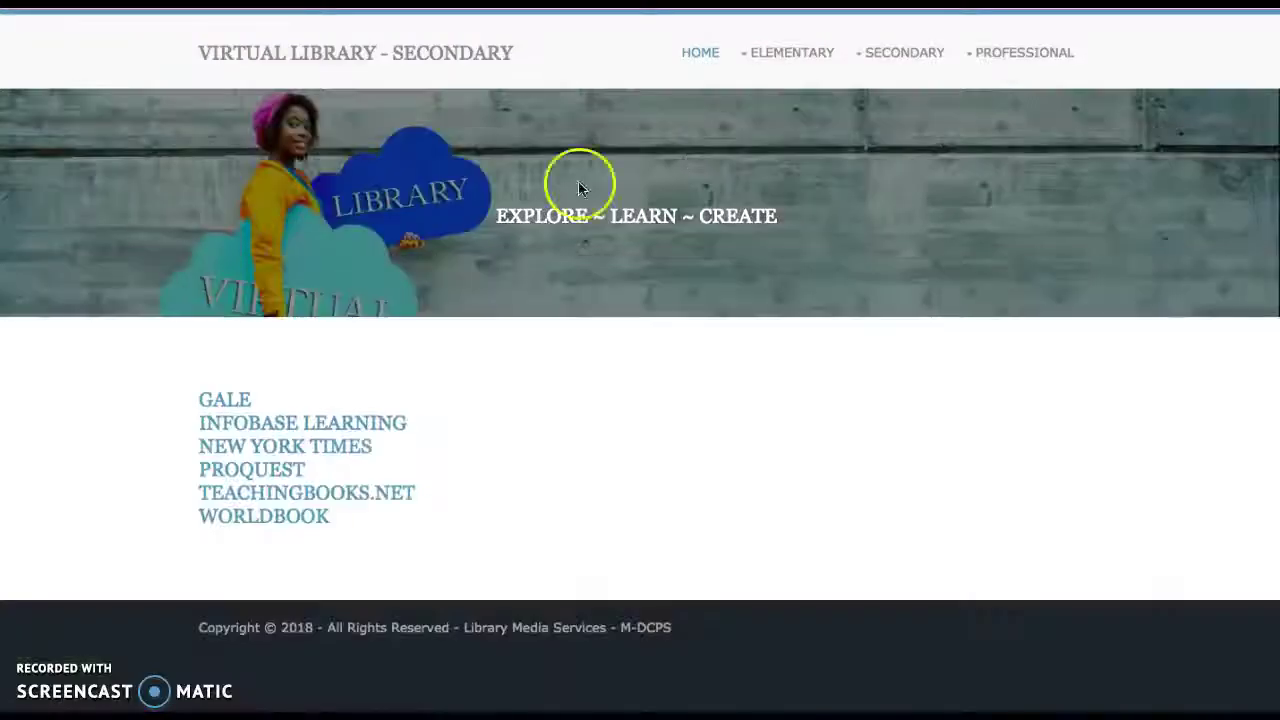
{"action": "left_click", "coordinate": [230, 401]}
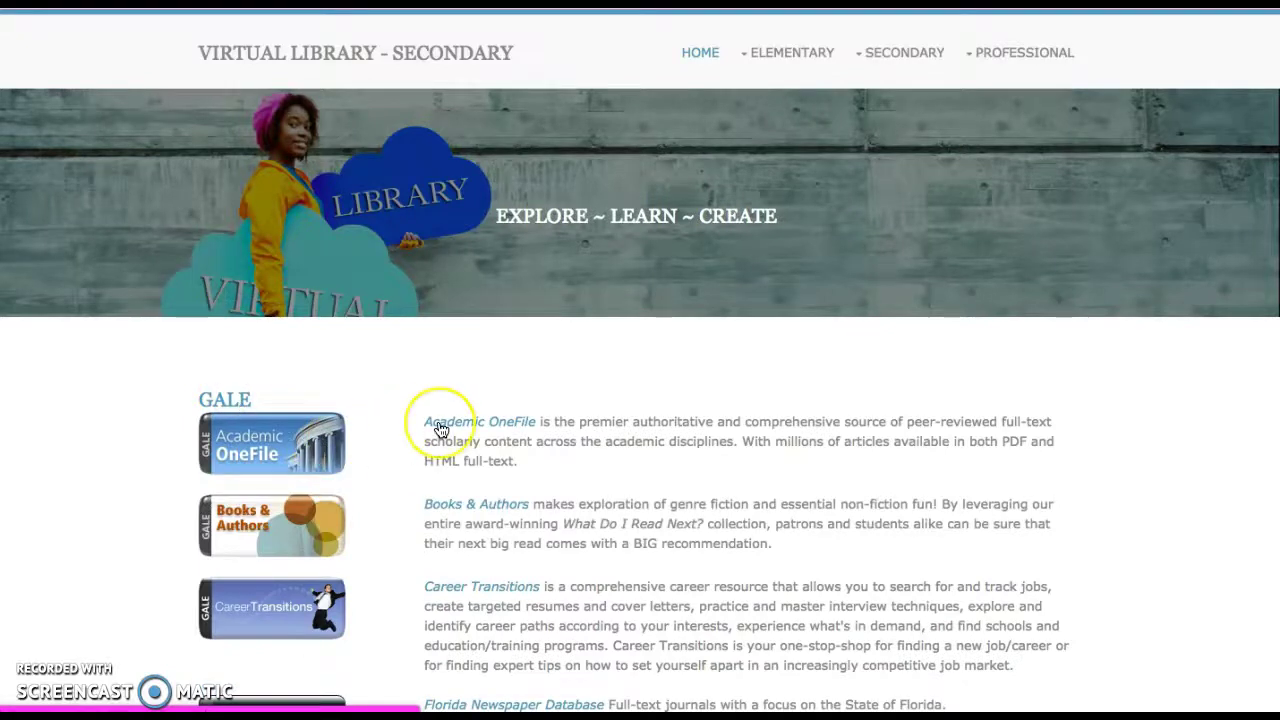
{"action": "scroll", "coordinate": [428, 420], "scroll_direction": "down", "scroll_amount": 4}
{"action": "scroll", "coordinate": [440, 430], "scroll_direction": "down", "scroll_amount": 2}
{"action": "scroll", "coordinate": [440, 430], "scroll_direction": "down", "scroll_amount": 2}
{"action": "scroll", "coordinate": [440, 430], "scroll_direction": "down", "scroll_amount": 3}
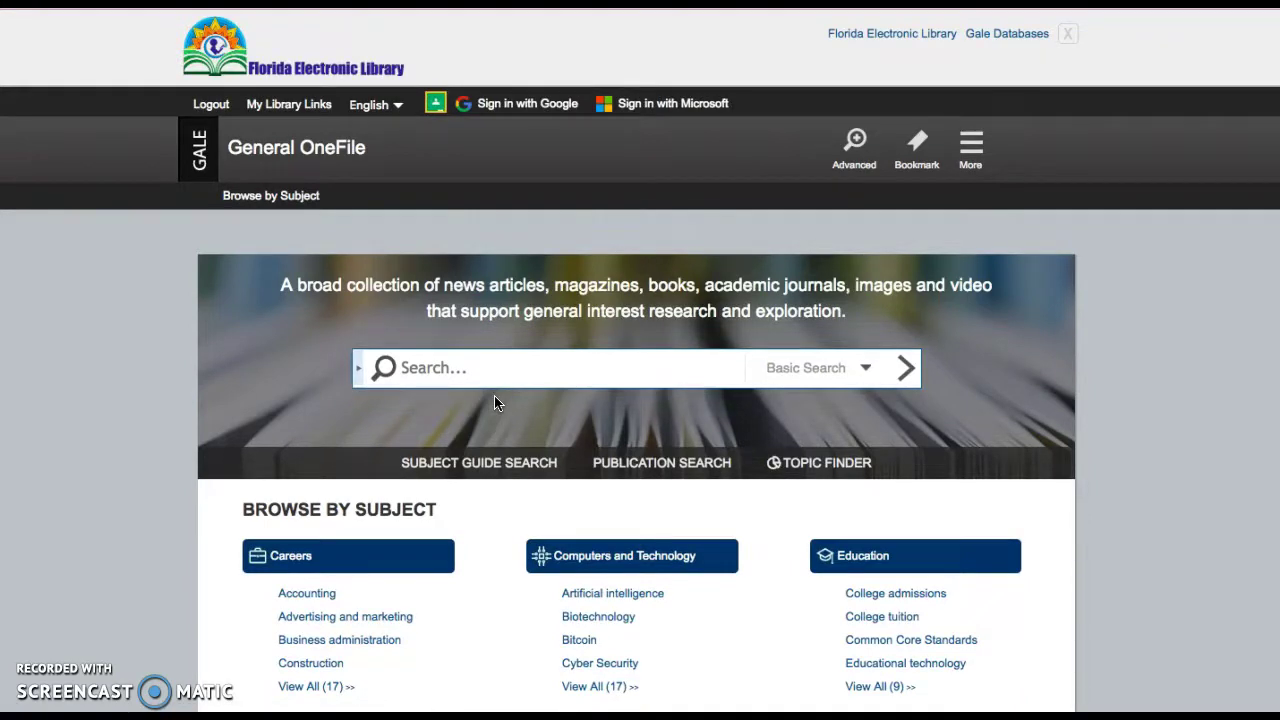
- Enter 'nurse shark' in the General OneFile search box
{"action": "left_click", "coordinate": [466, 366]}
{"action": "type", "text": "nur"}
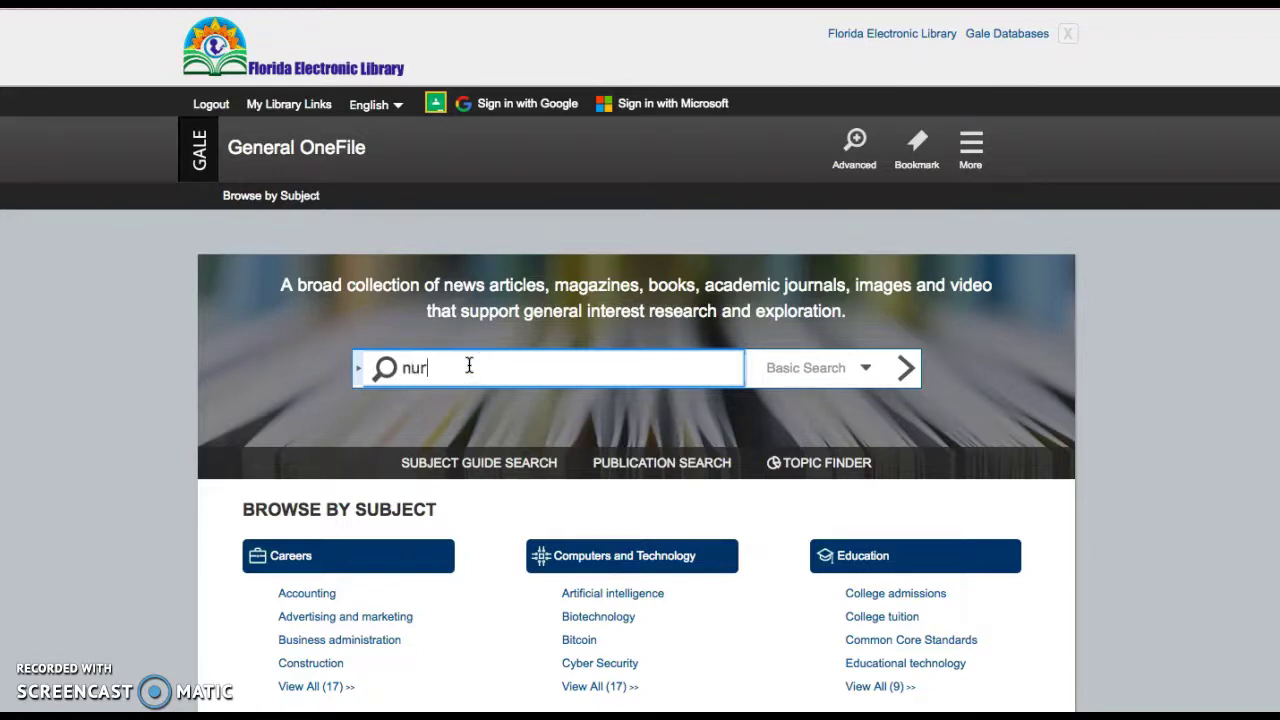
{"action": "type", "text": "se sha"}
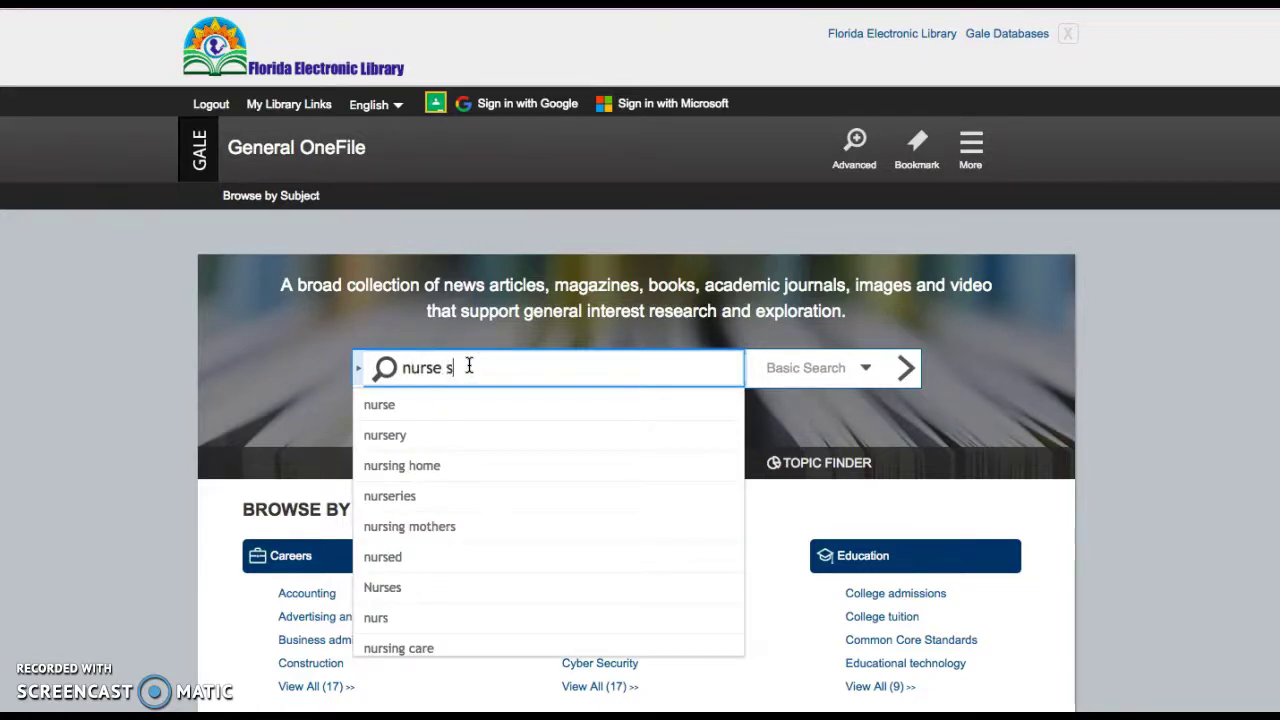
{"action": "type", "text": "rk"}
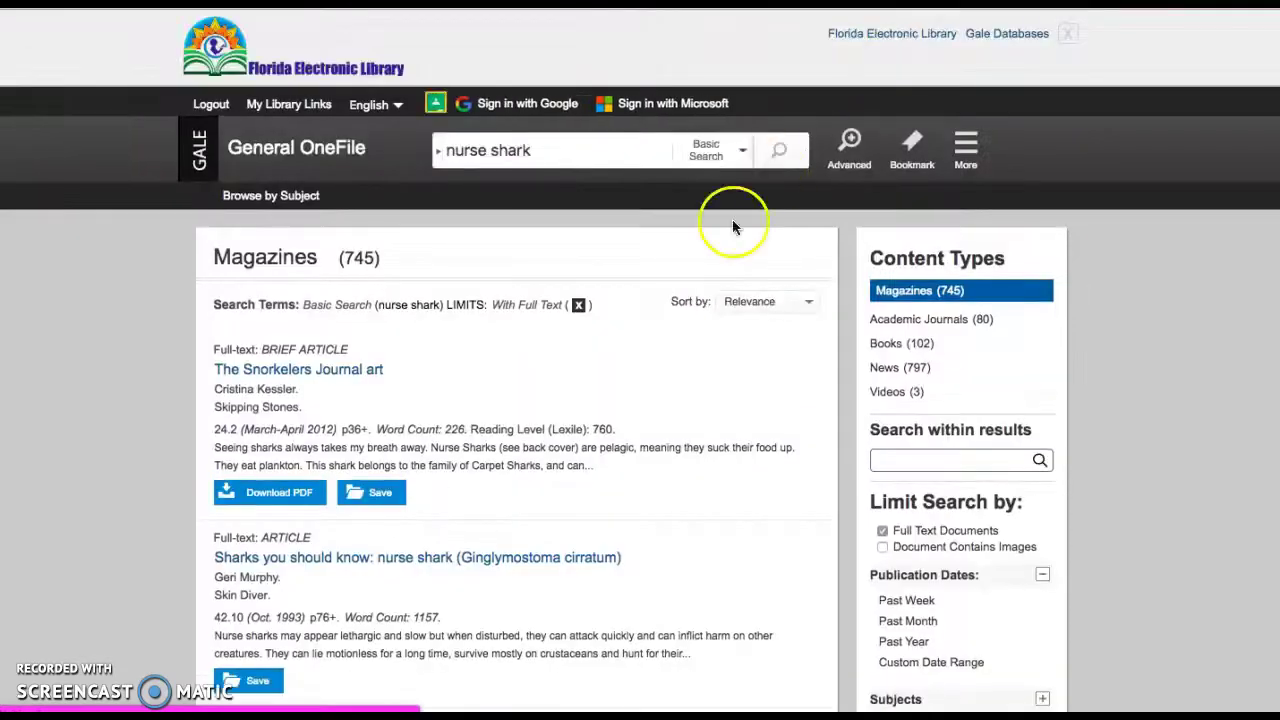
{"action": "scroll", "coordinate": [595, 412], "scroll_direction": "down", "scroll_amount": 1}
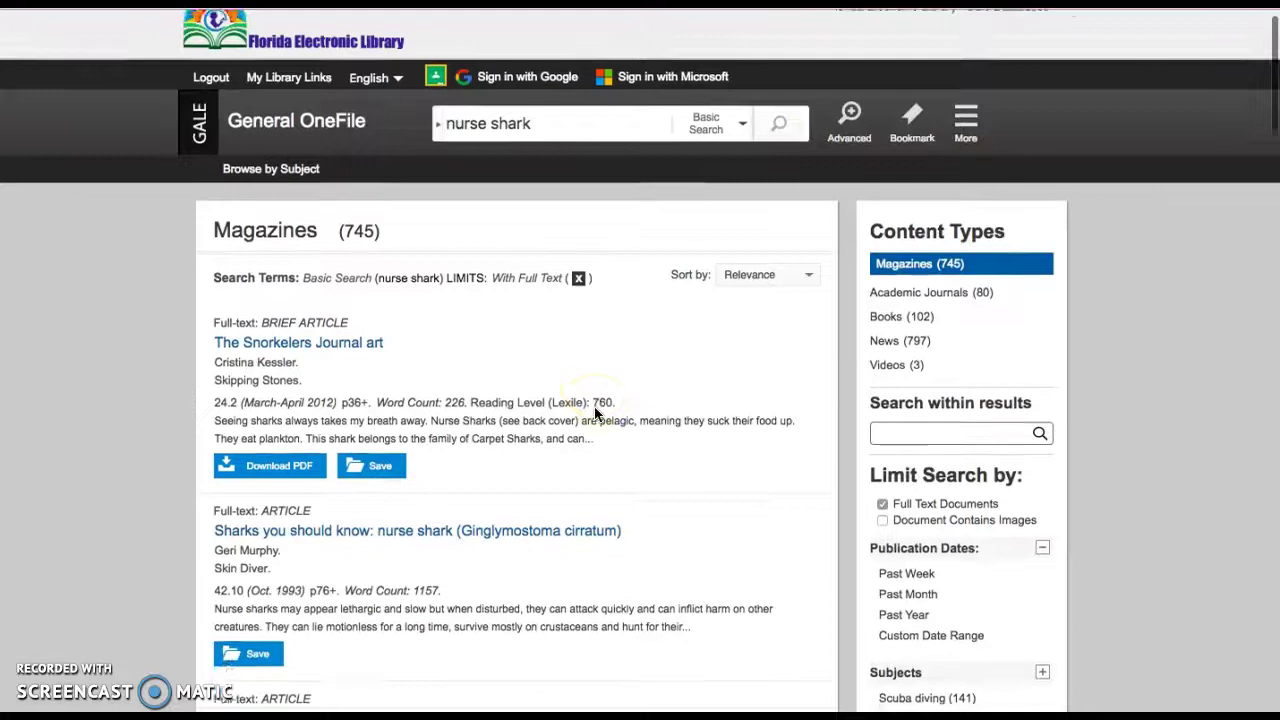
{"action": "scroll", "coordinate": [595, 412], "scroll_direction": "down", "scroll_amount": 1}
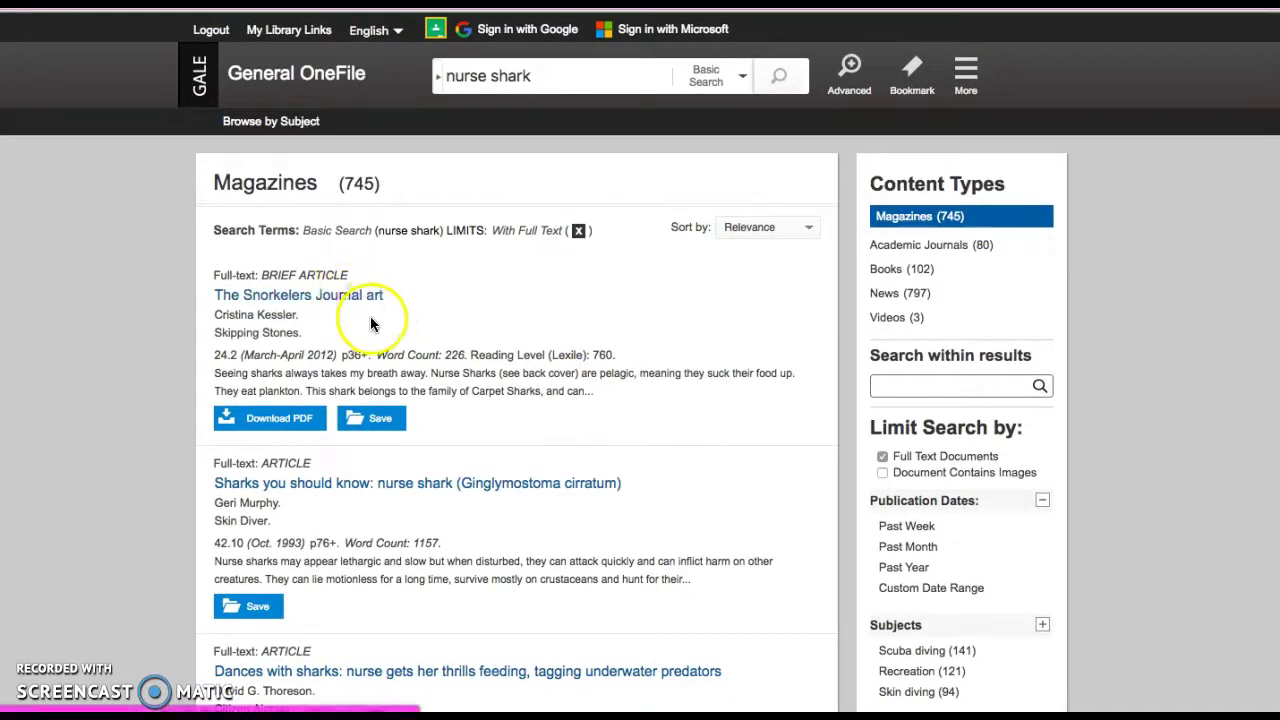
{"action": "scroll", "coordinate": [504, 419], "scroll_direction": "down", "scroll_amount": 3}
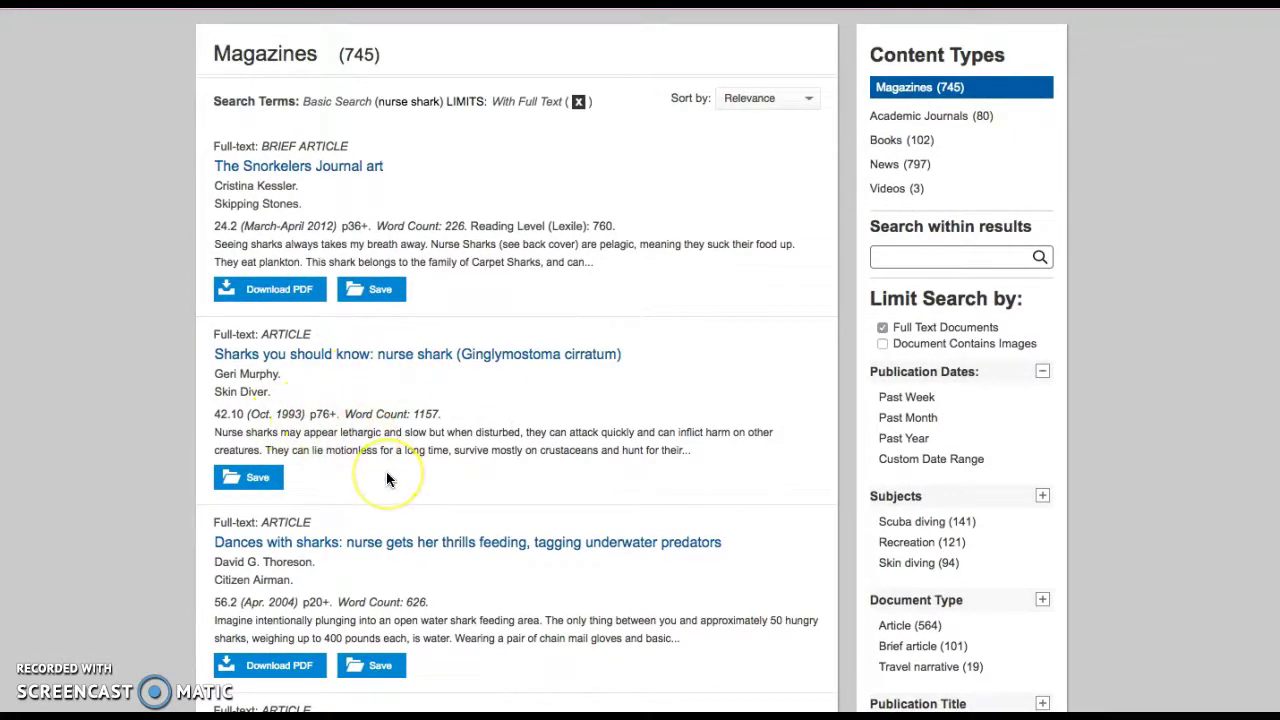
{"action": "scroll", "coordinate": [386, 478], "scroll_direction": "down", "scroll_amount": 1}
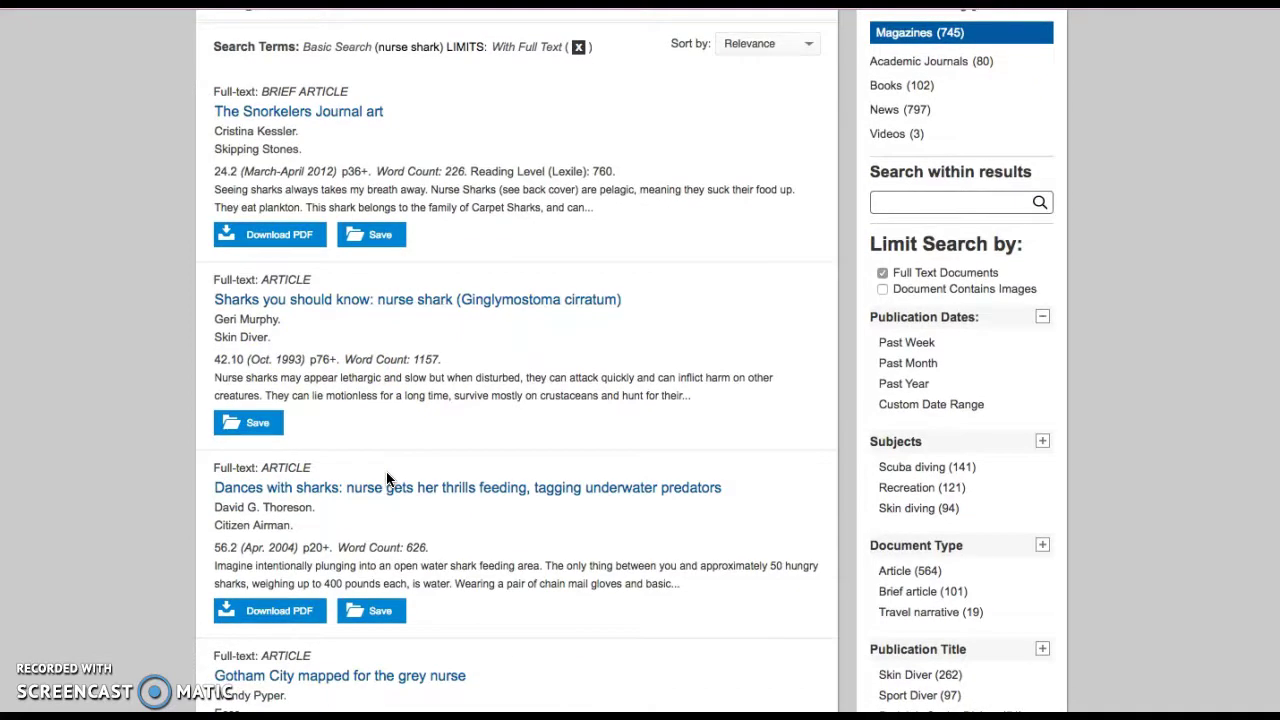
{"action": "scroll", "coordinate": [386, 478], "scroll_direction": "down", "scroll_amount": 2}
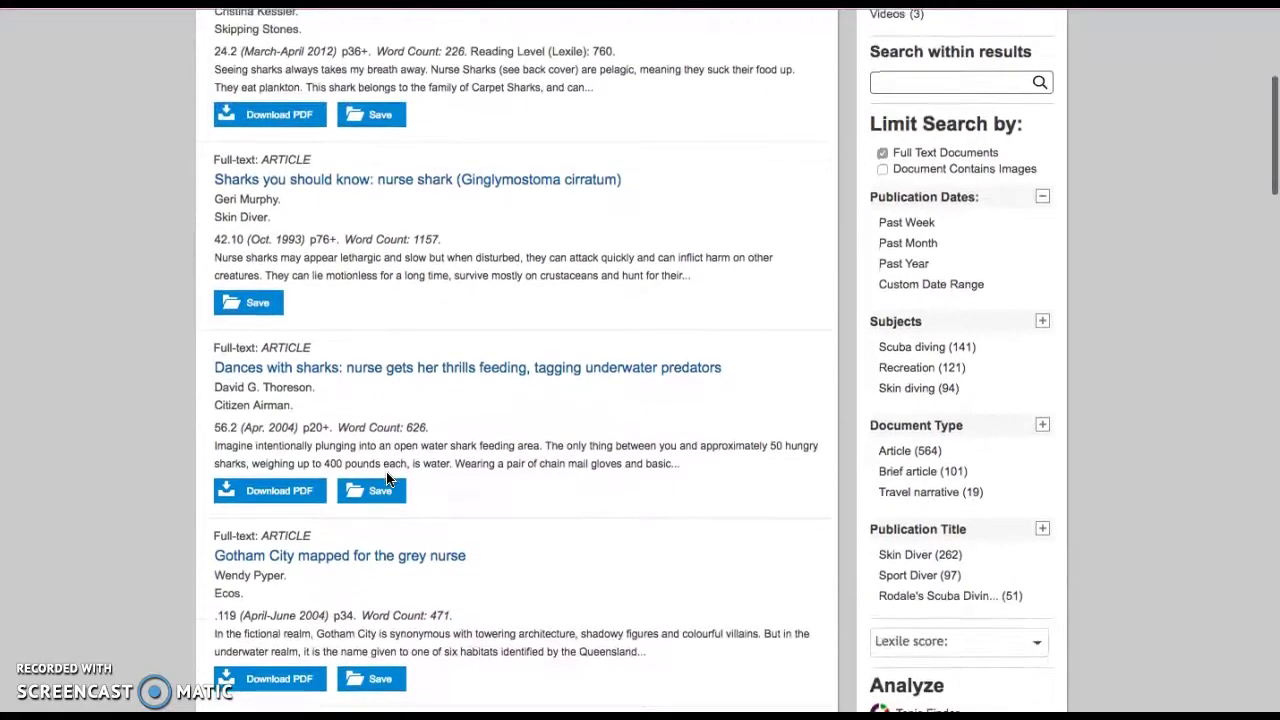
{"action": "scroll", "coordinate": [528, 480], "scroll_direction": "down", "scroll_amount": 1}
{"action": "scroll", "coordinate": [528, 480], "scroll_direction": "down", "scroll_amount": 1}
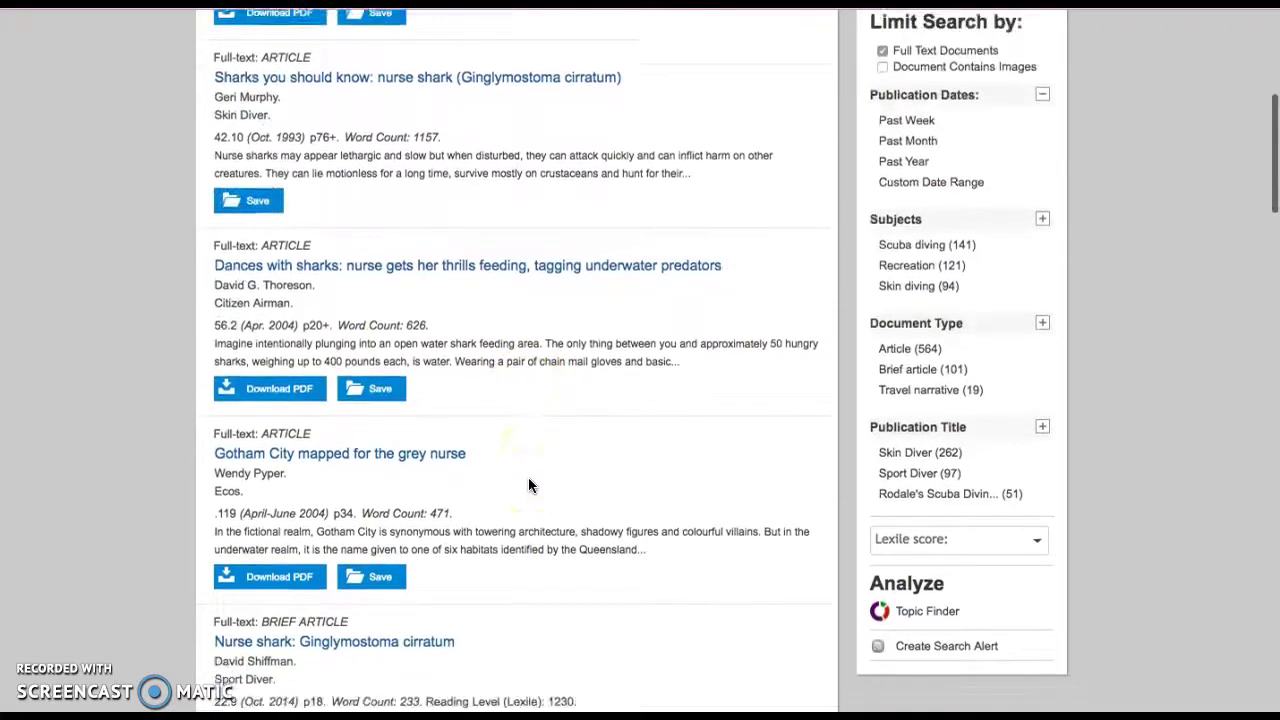
{"action": "scroll", "coordinate": [501, 460], "scroll_direction": "down", "scroll_amount": 2}
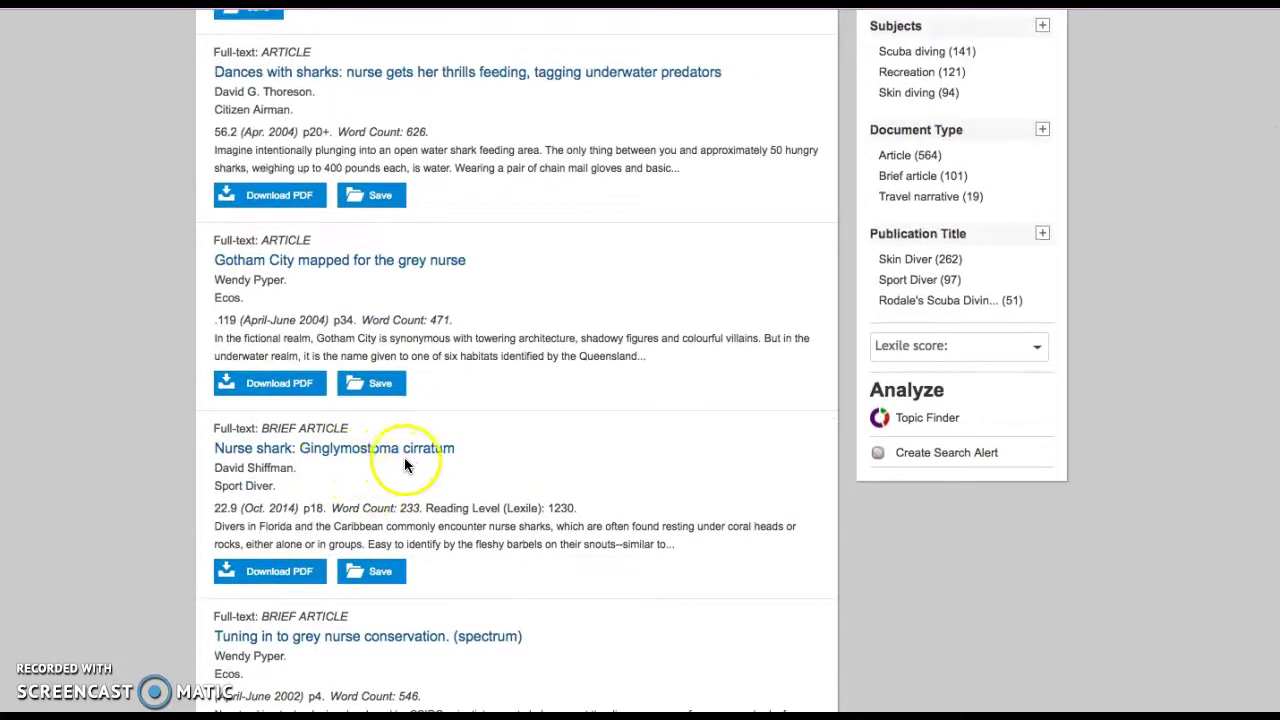
{"action": "left_click", "coordinate": [343, 449]}
- Open the Sport Diver article 'Nurse shark: Ginglymostoma cirratum' and scroll through its full text
{"action": "left_click", "coordinate": [368, 449]}
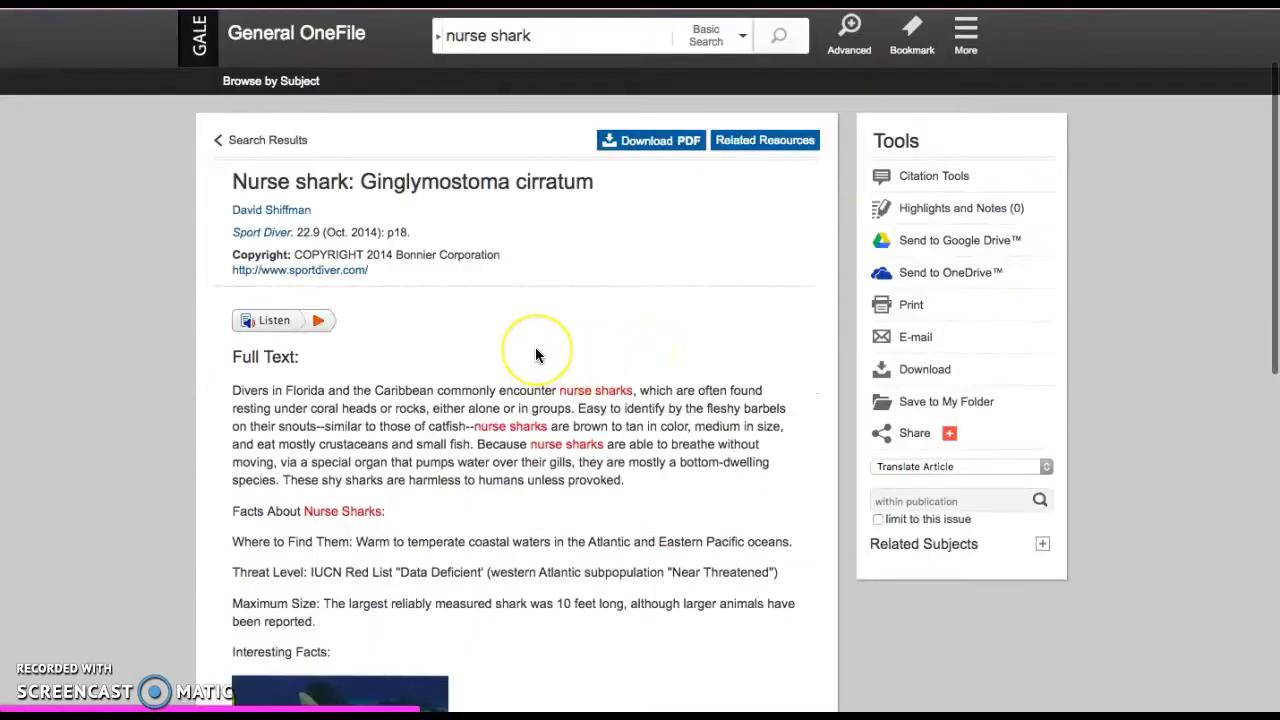
{"action": "scroll", "coordinate": [535, 350], "scroll_direction": "down", "scroll_amount": 3}
{"action": "scroll", "coordinate": [537, 355], "scroll_direction": "down", "scroll_amount": 1}
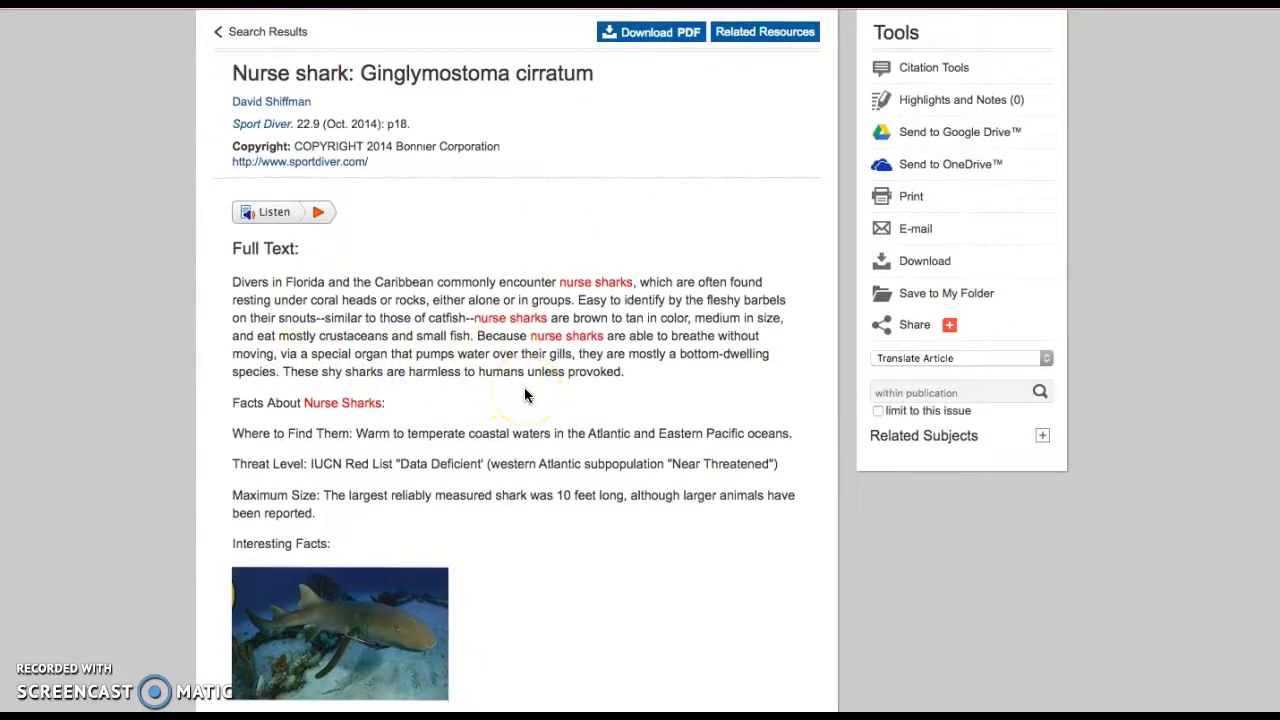
{"action": "scroll", "coordinate": [524, 390], "scroll_direction": "up", "scroll_amount": 2}
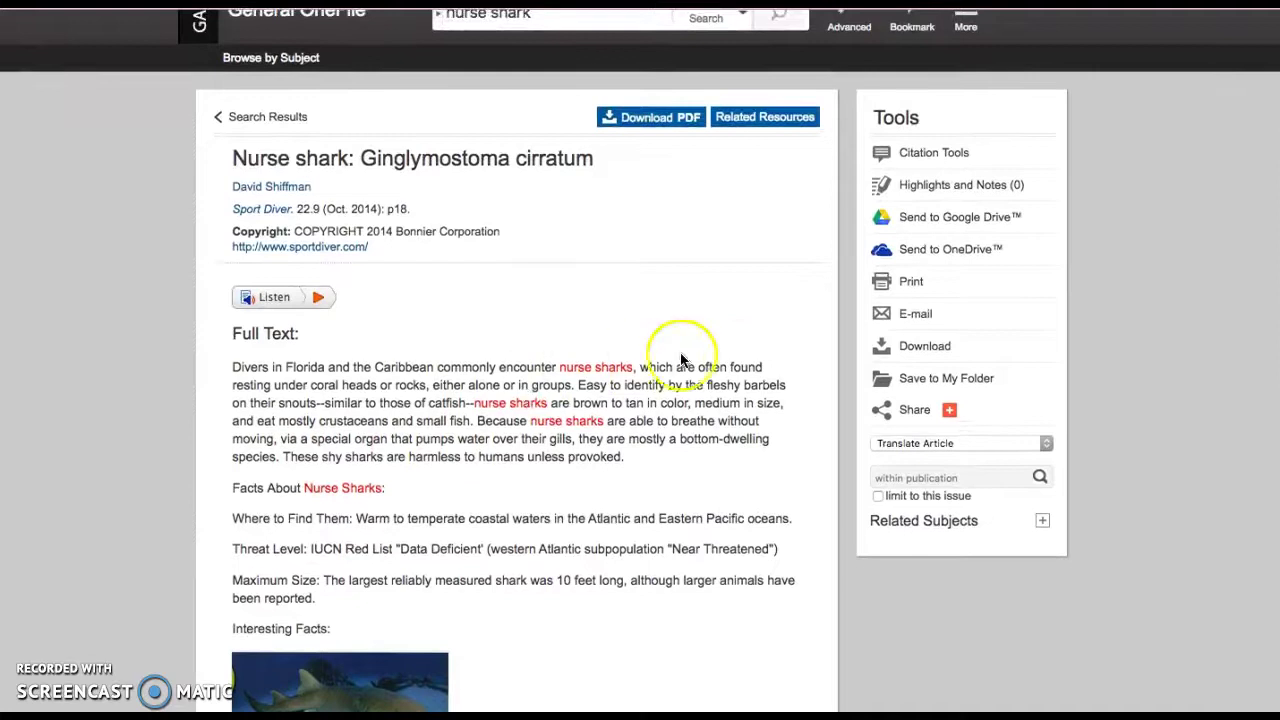
- Copy the article's APA 6th Edition citation from Citation Tools, then close the dialog
{"action": "left_click", "coordinate": [920, 158]}
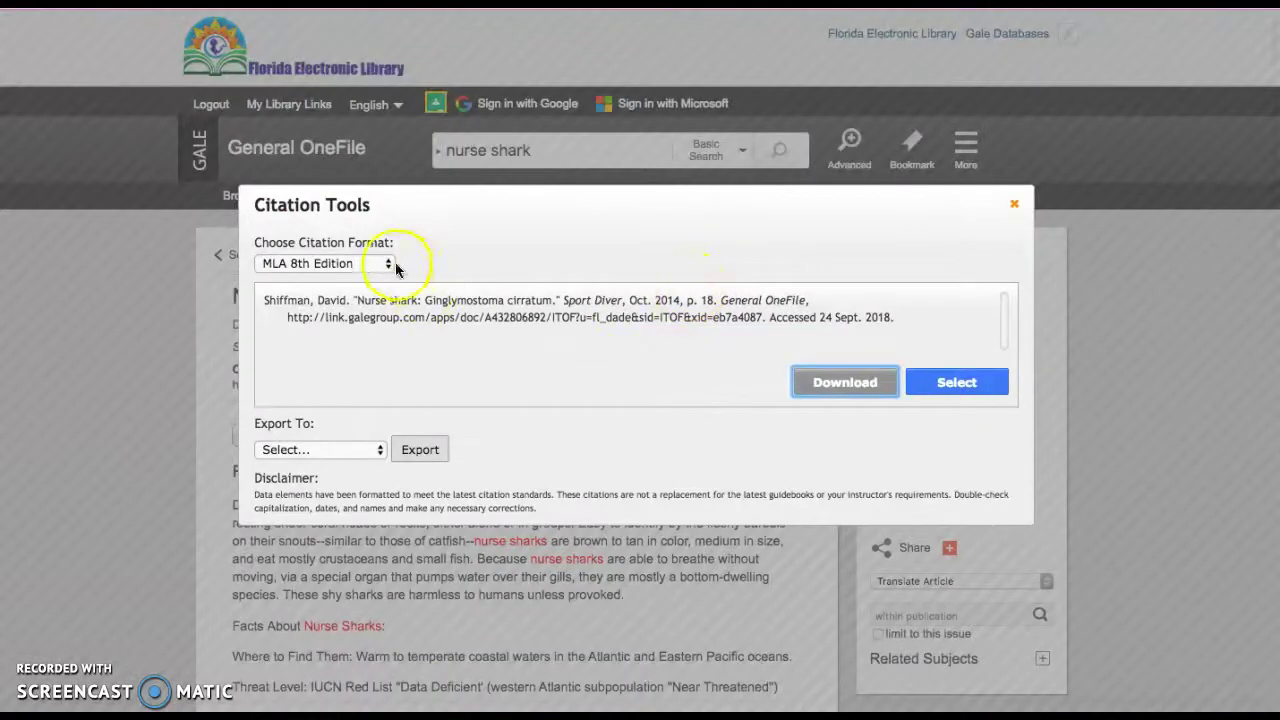
{"action": "left_click", "coordinate": [388, 263]}
{"action": "left_click", "coordinate": [373, 280]}
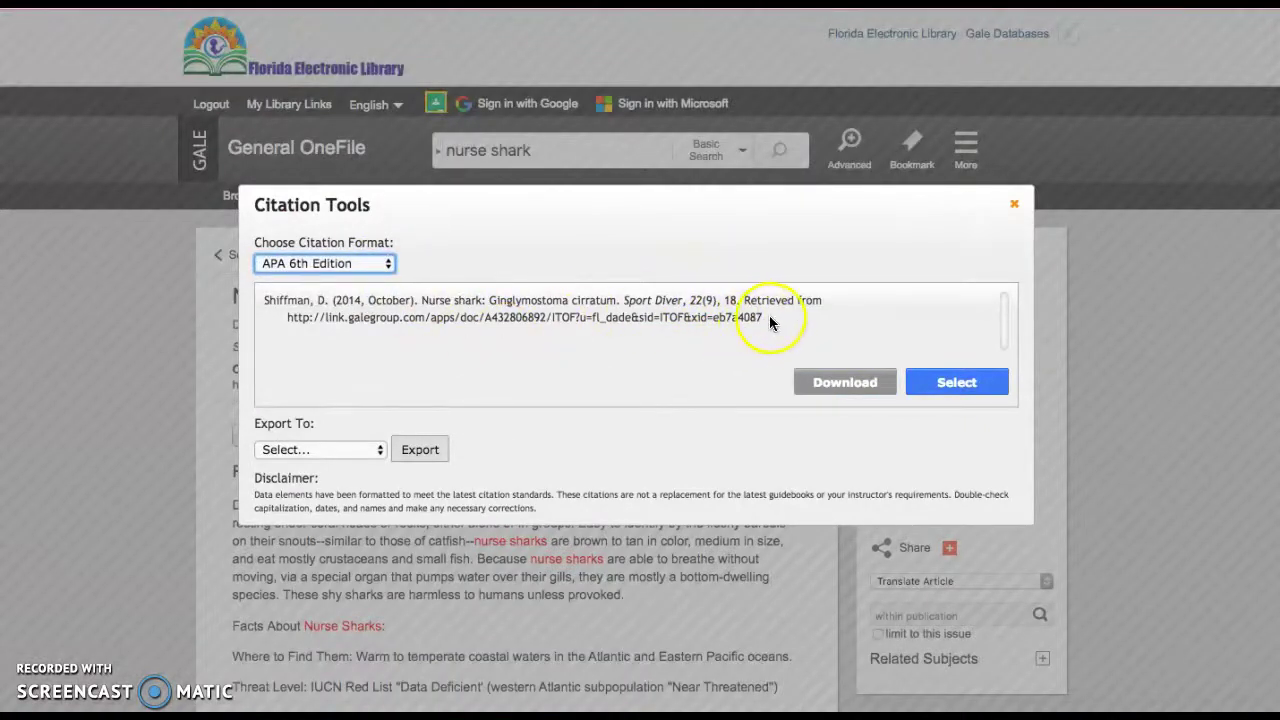
{"action": "left_click_drag", "start_coordinate": [760, 317], "coordinate": [263, 298]}
{"action": "key", "text": "super+c"}
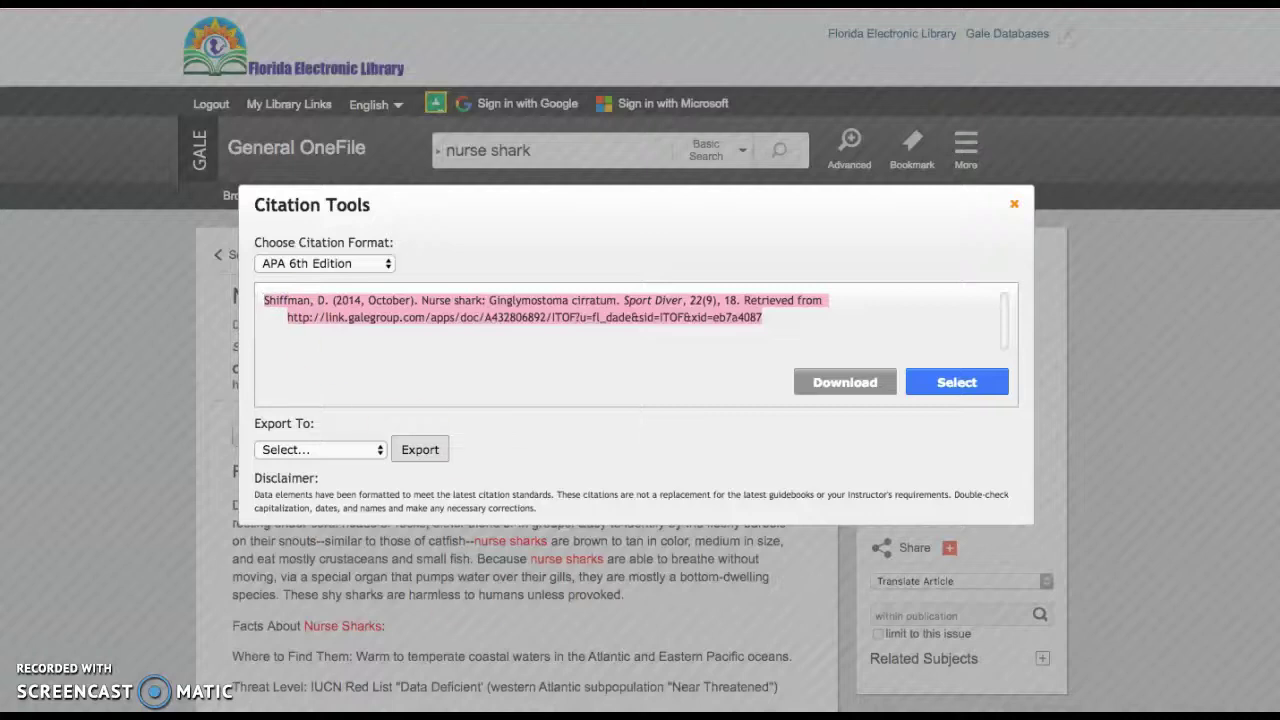
{"action": "mouse_move", "coordinate": [600, 712]}
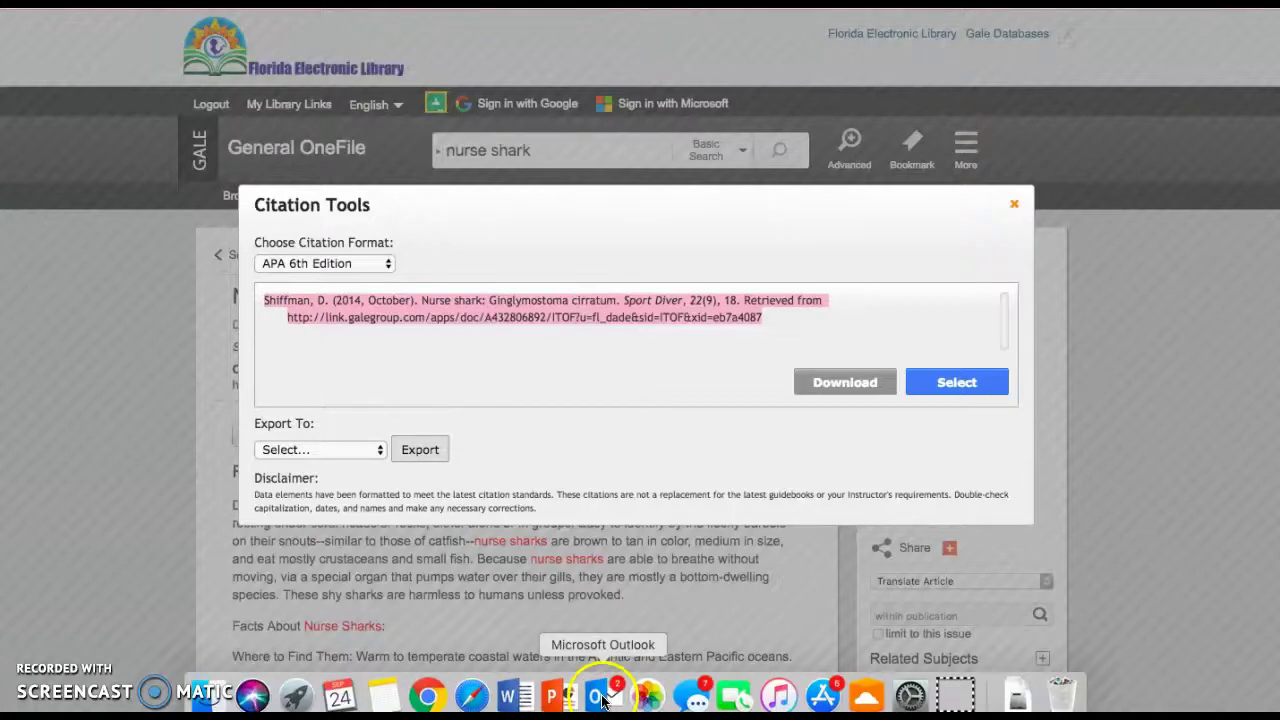
{"action": "left_click", "coordinate": [570, 540]}
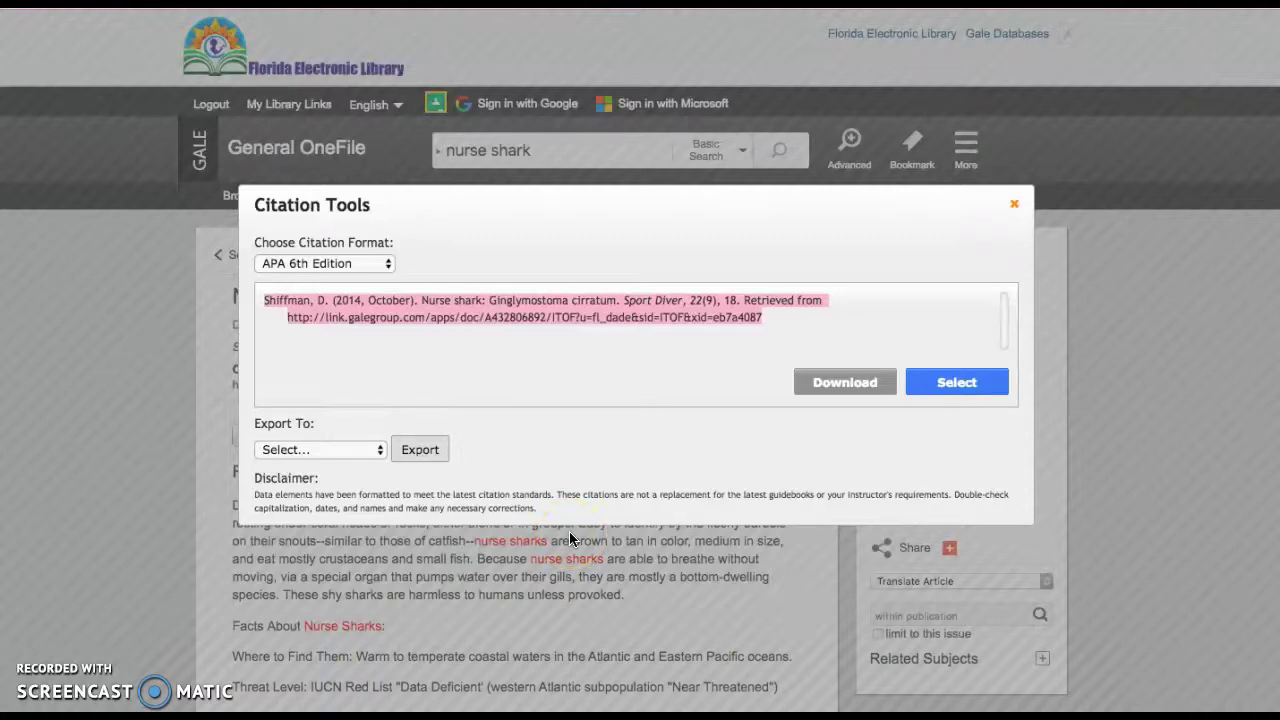
{"action": "left_click", "coordinate": [1014, 205]}
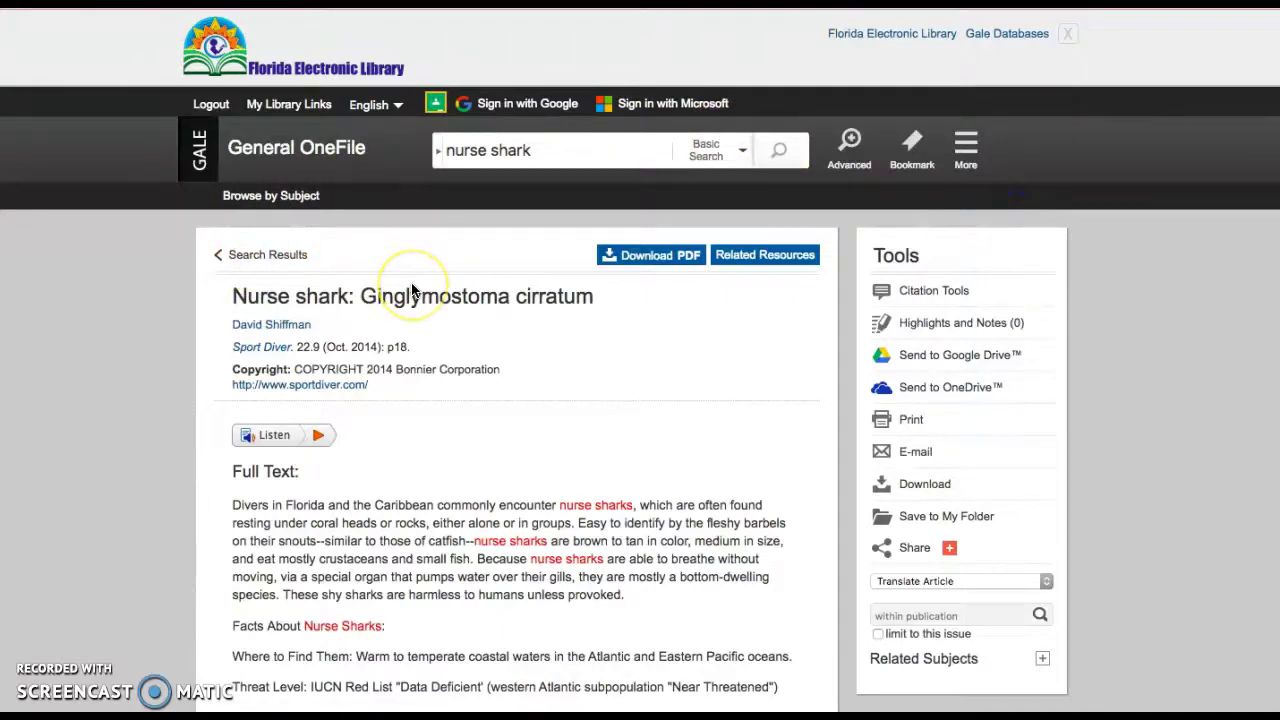
{"action": "mouse_move", "coordinate": [510, 695]}
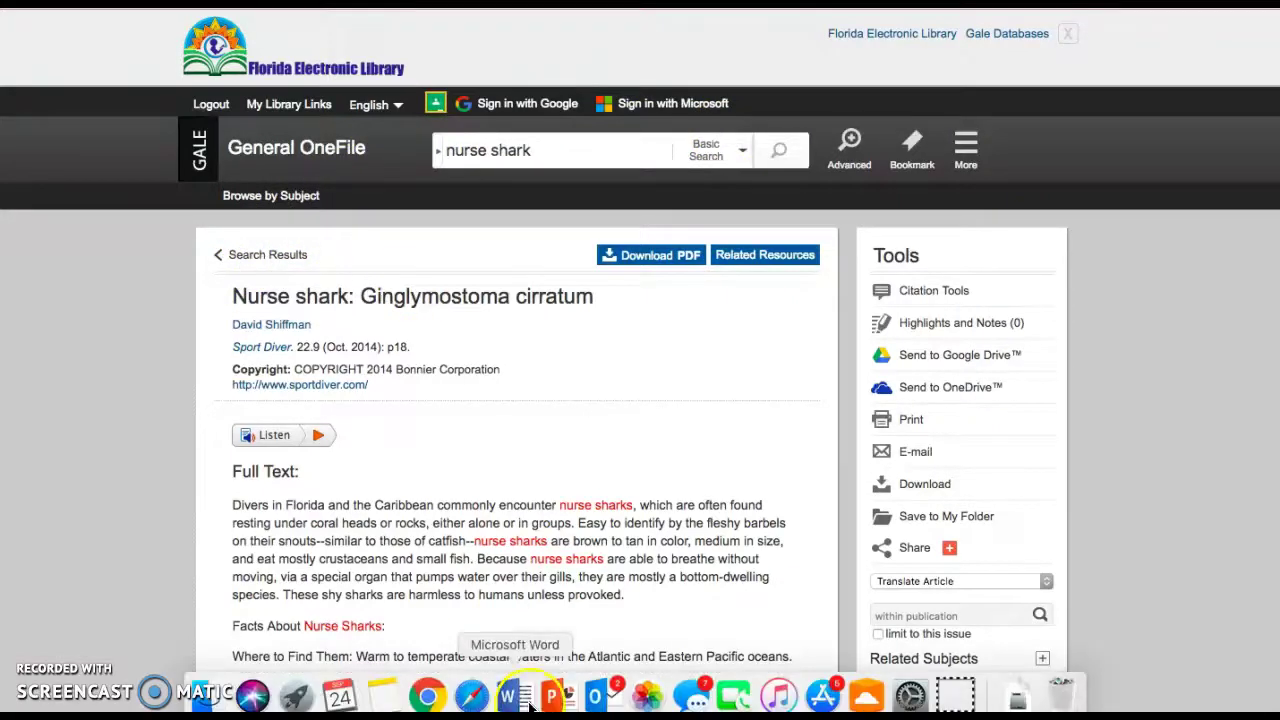
- Create a new blank Word document
{"action": "left_click", "coordinate": [525, 704]}
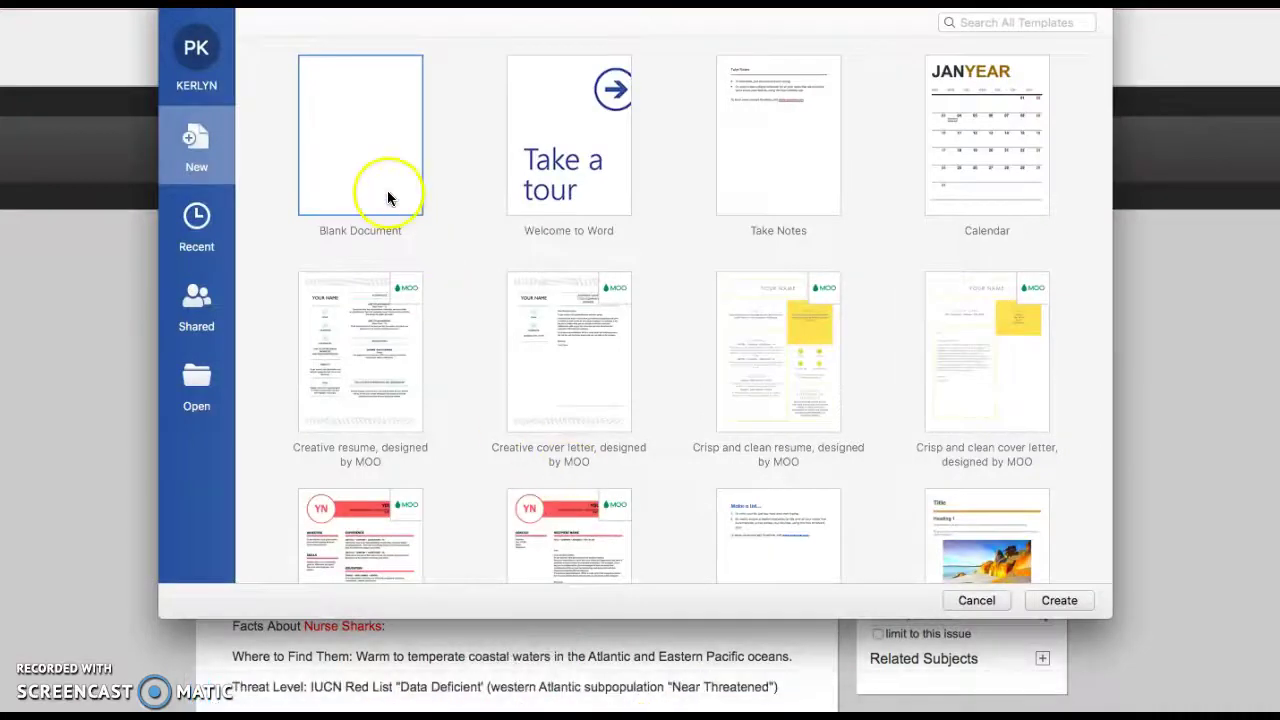
{"action": "left_click", "coordinate": [1059, 600]}
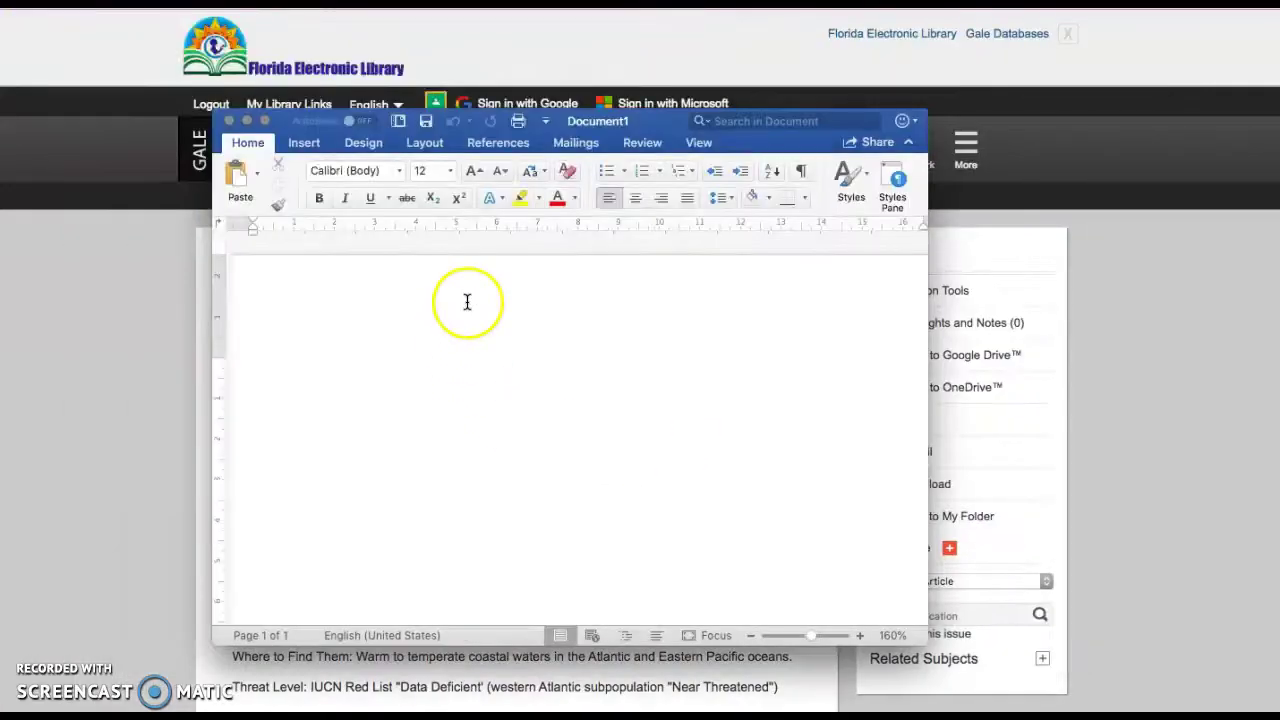
{"action": "left_click", "coordinate": [327, 319]}
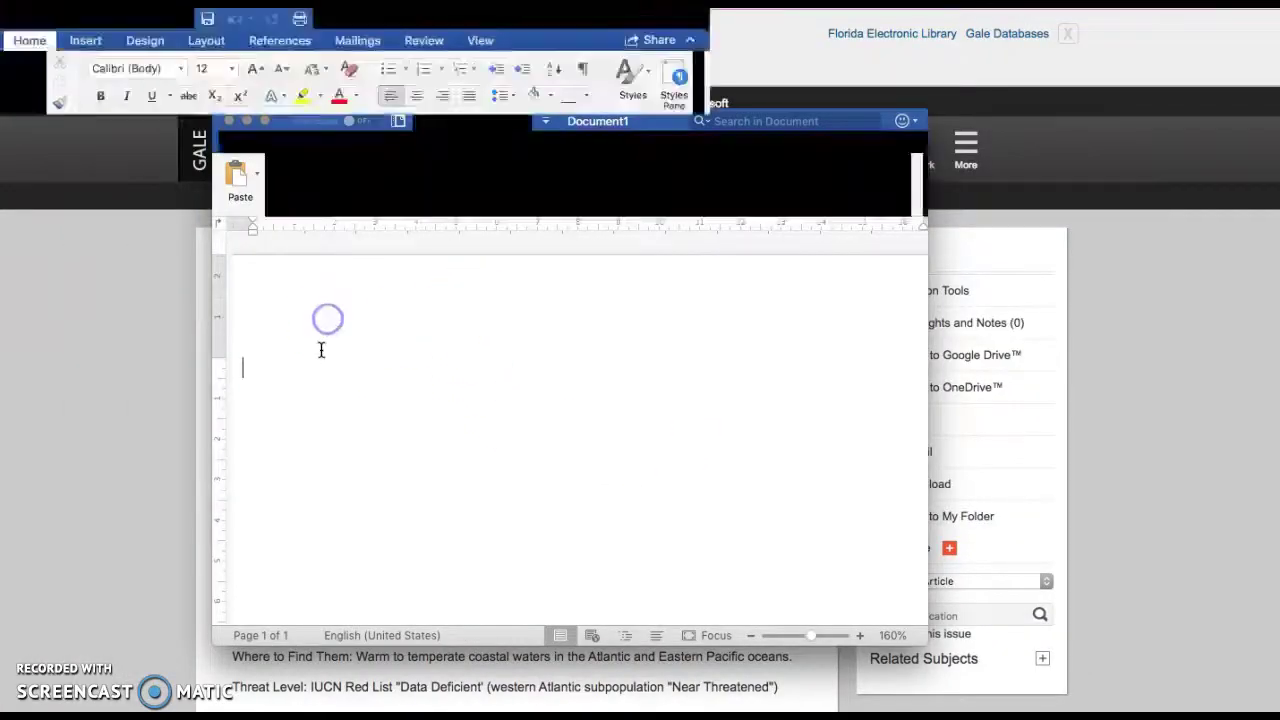
- Type the heading 'Bibliography' and add a First Name and Period line above it
{"action": "type", "text": "Bi"}
{"action": "left_click", "coordinate": [320, 352]}
{"action": "type", "text": "ibliography"}
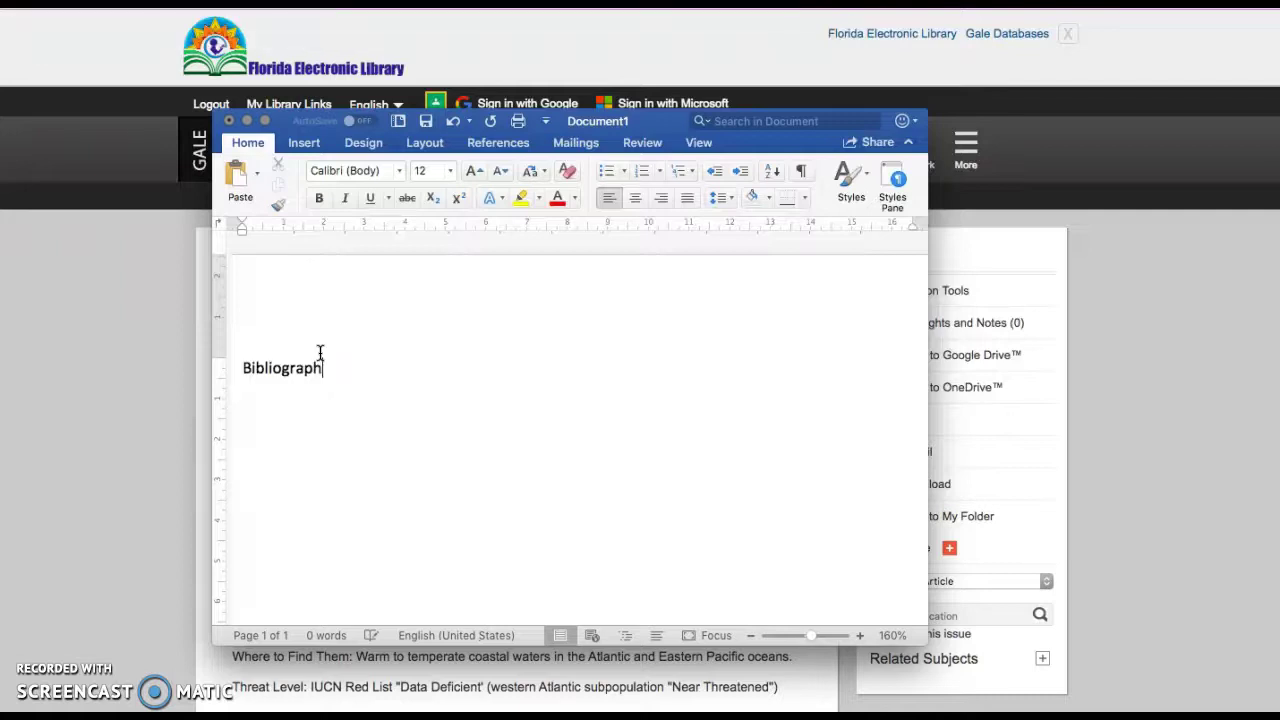
{"action": "left_click", "coordinate": [248, 370]}
{"action": "key", "text": "Return"}
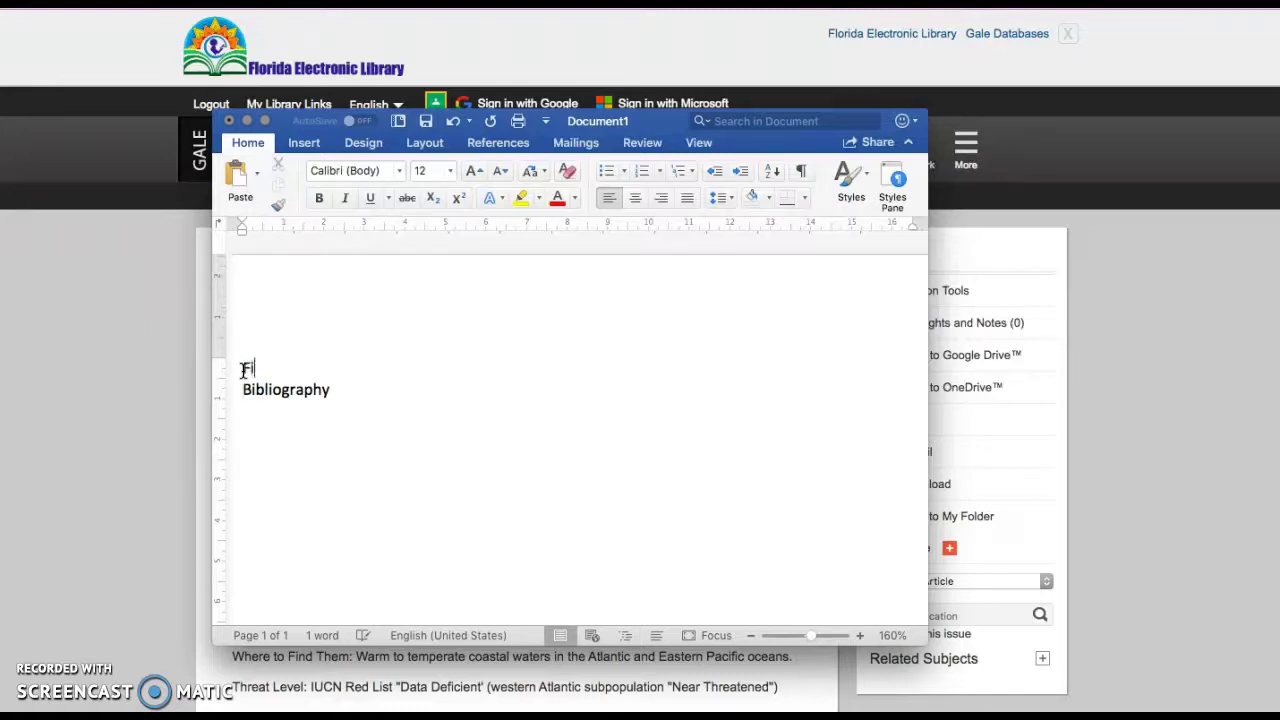
{"action": "type", "text": "rst"}
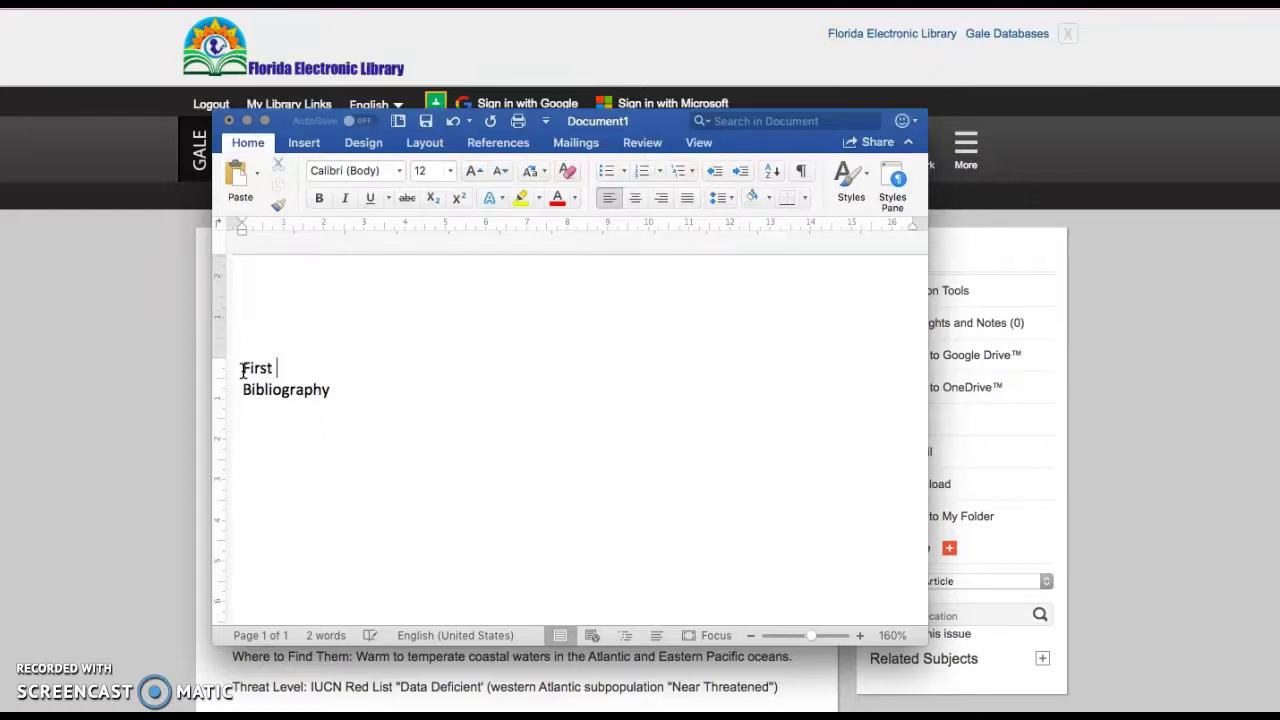
{"action": "type", "text": "Last"}
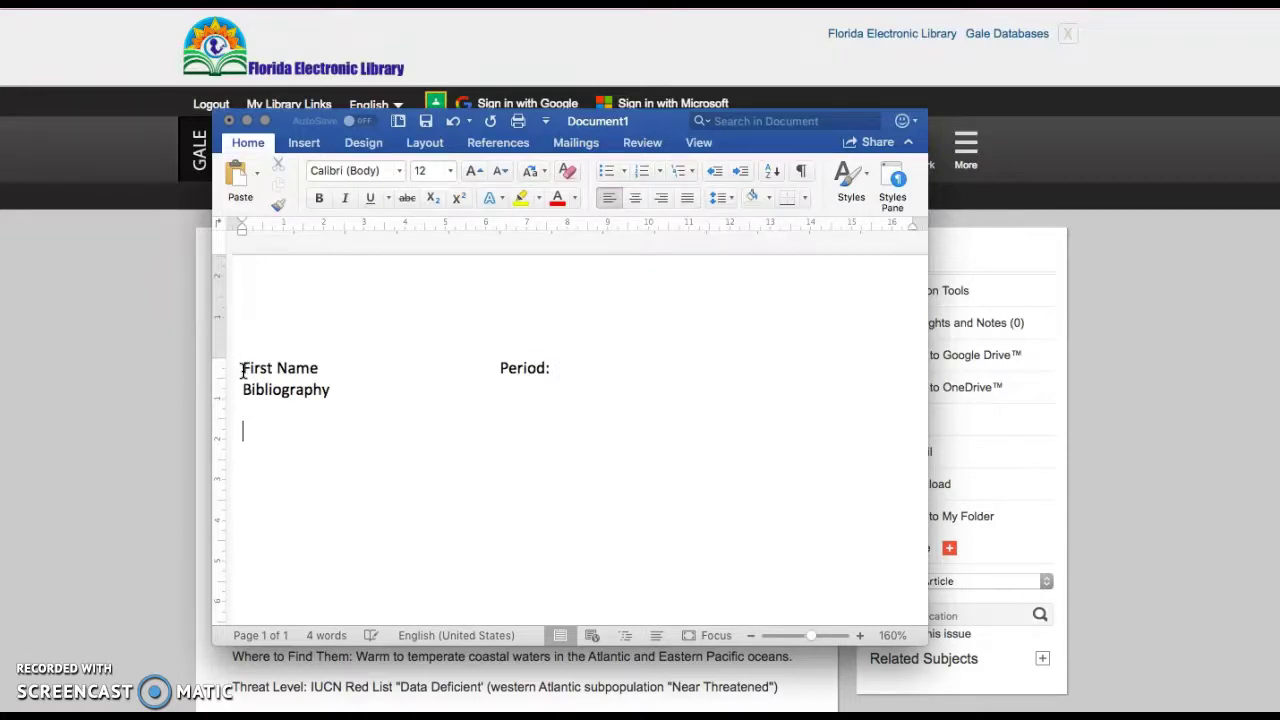
- Paste the Shiffman citation under Bibliography using Match Destination Formatting, making its URL a live link
{"action": "key", "text": "super+v"}
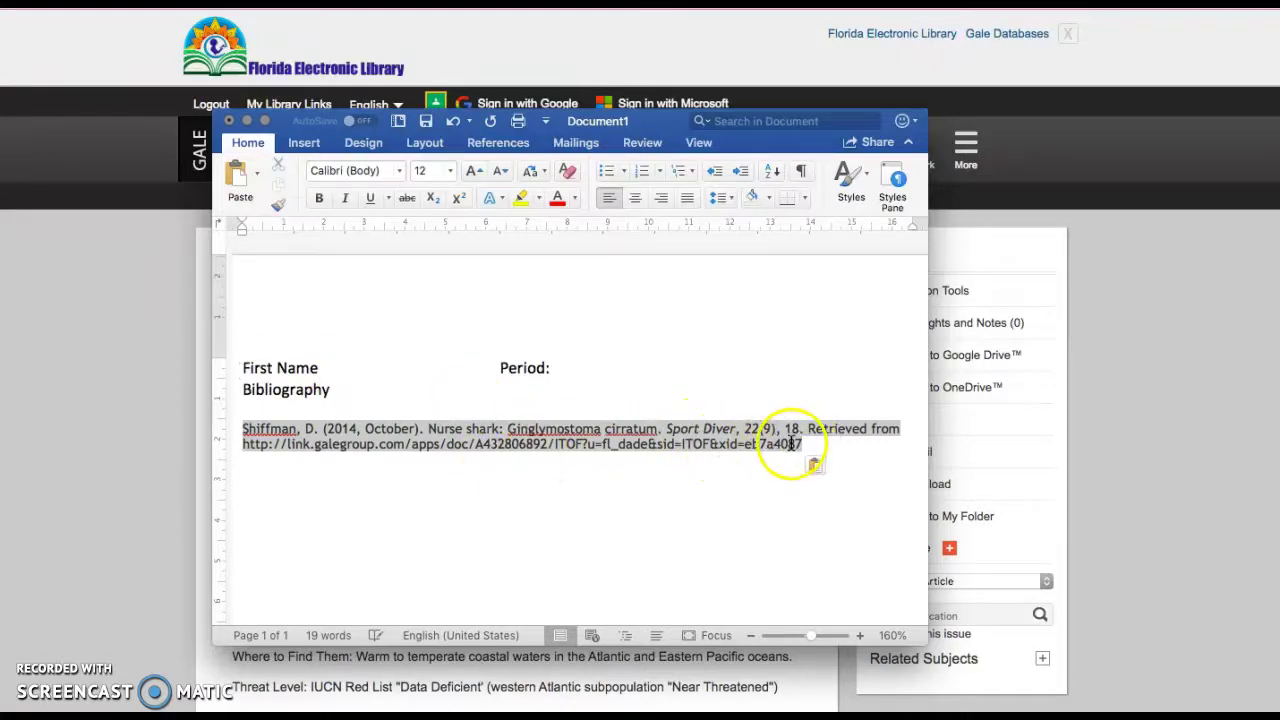
{"action": "left_click", "coordinate": [820, 467]}
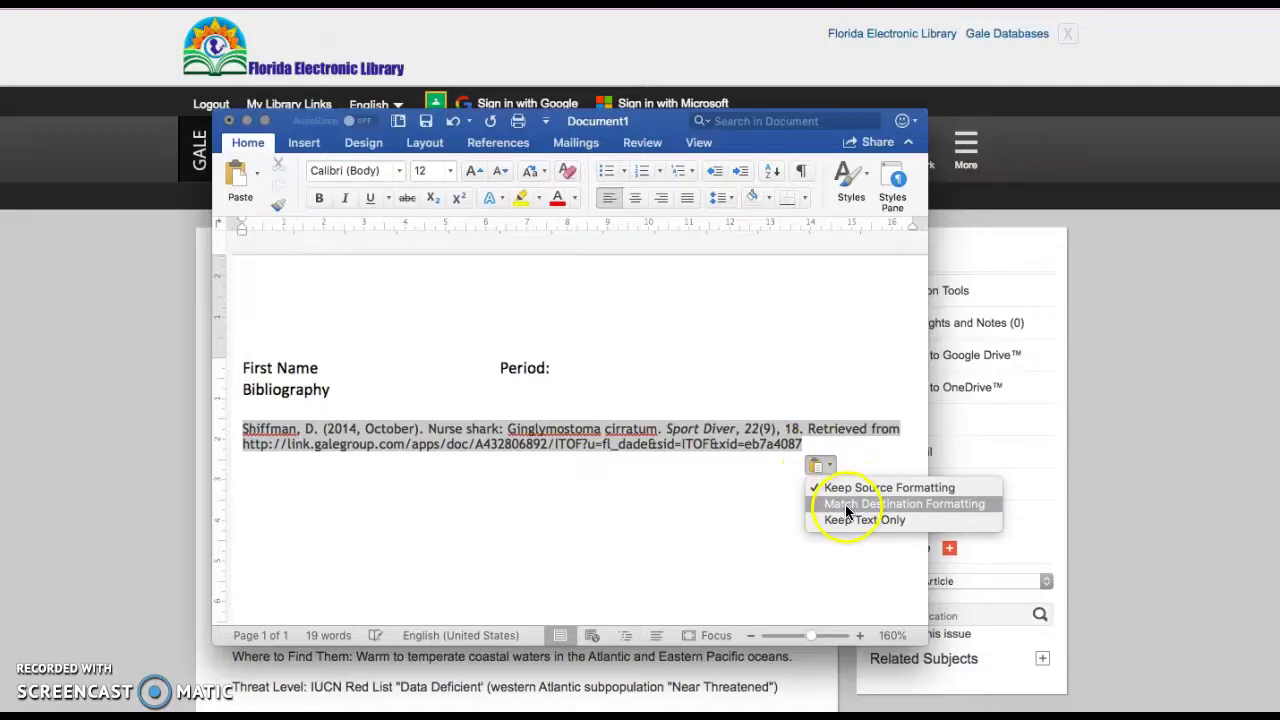
{"action": "left_click", "coordinate": [843, 503]}
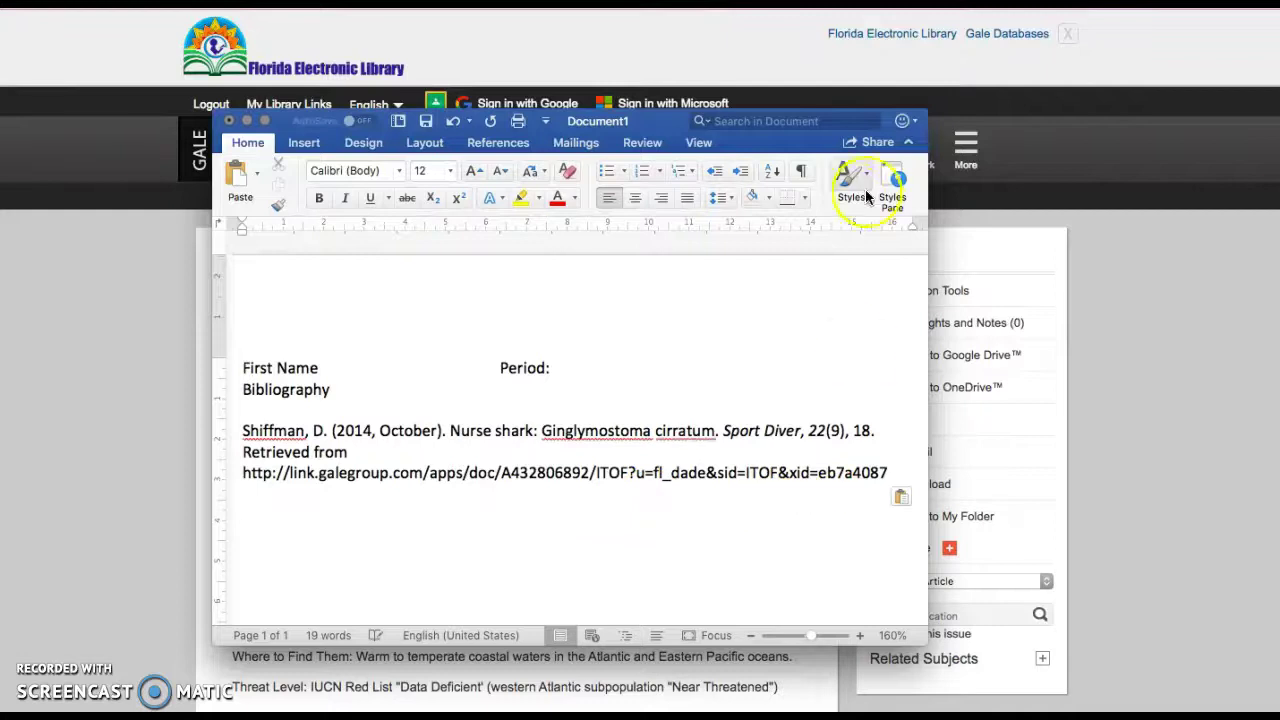
{"action": "left_click", "coordinate": [265, 120]}
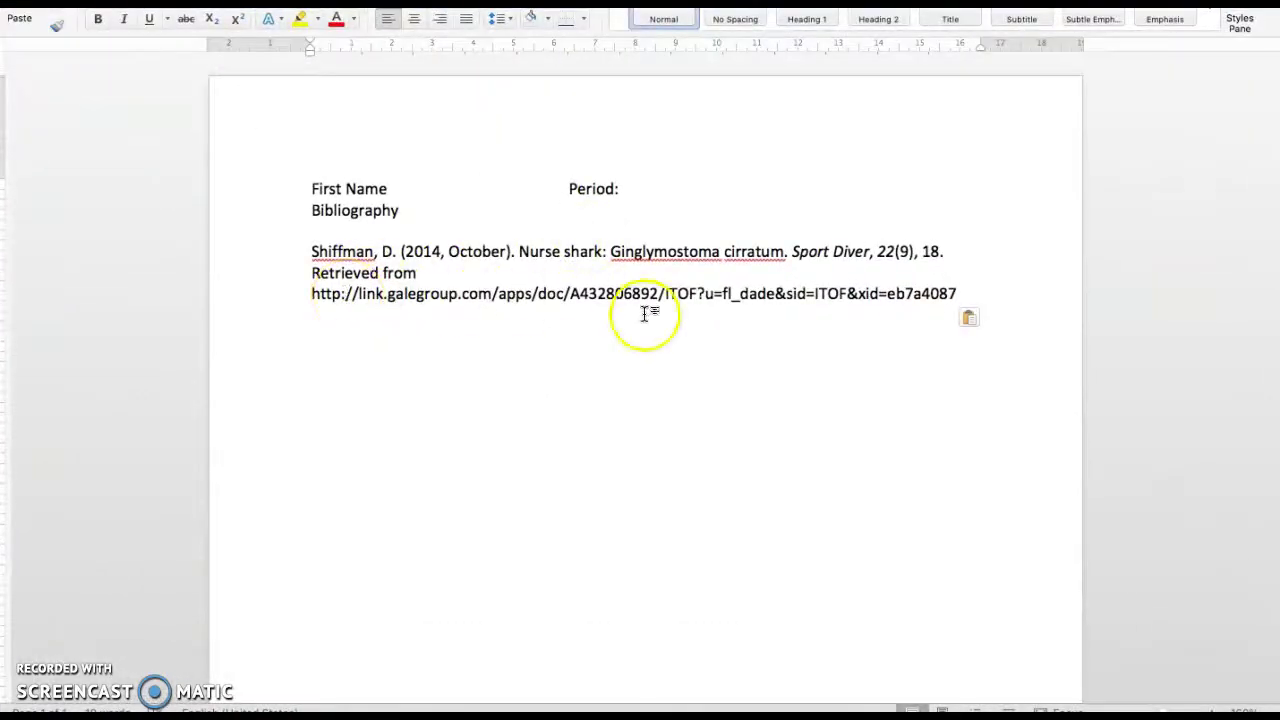
{"action": "left_click", "coordinate": [976, 296]}
{"action": "key", "text": "Return"}
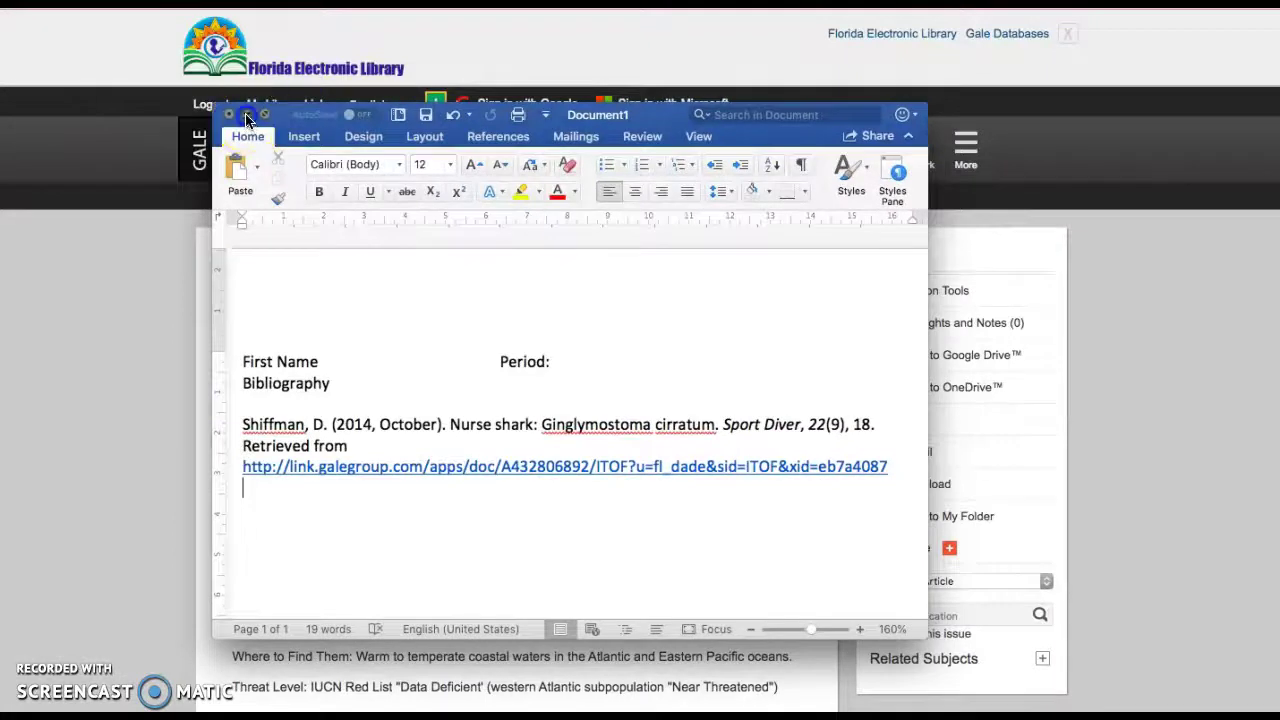
- Return to the nurse shark search results in General OneFile
{"action": "left_click", "coordinate": [247, 118]}
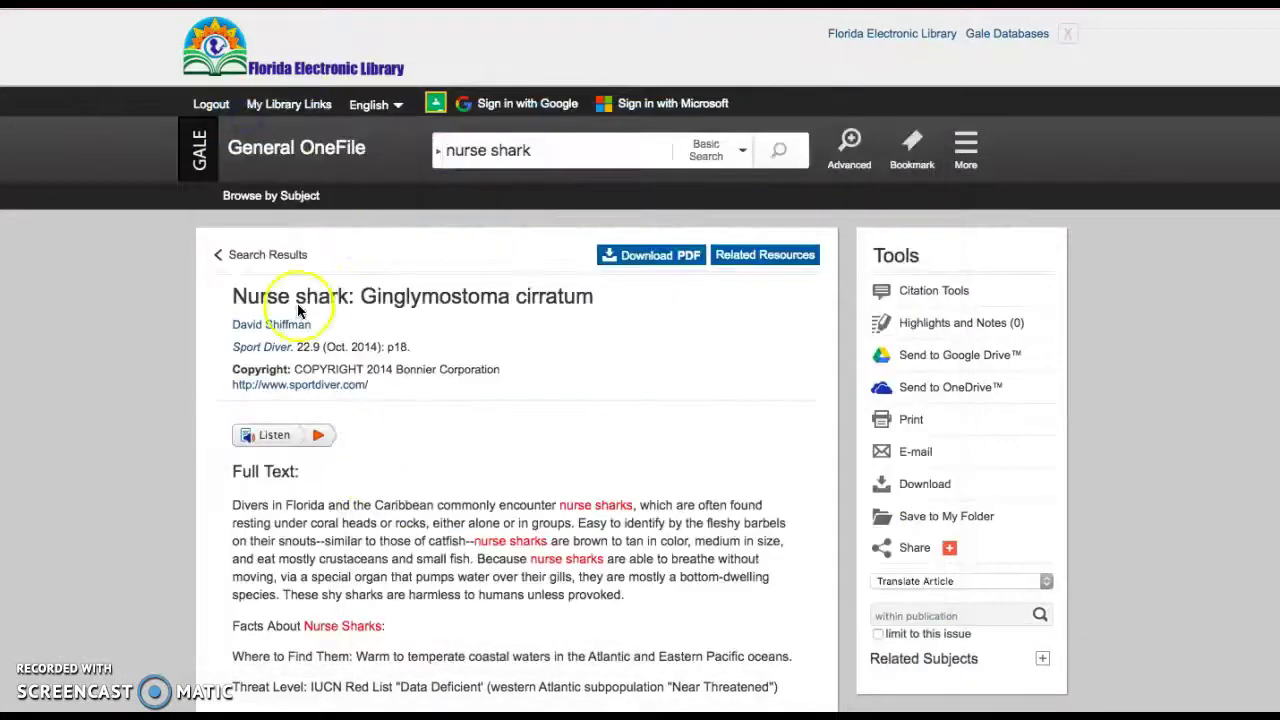
{"action": "left_click", "coordinate": [260, 258]}
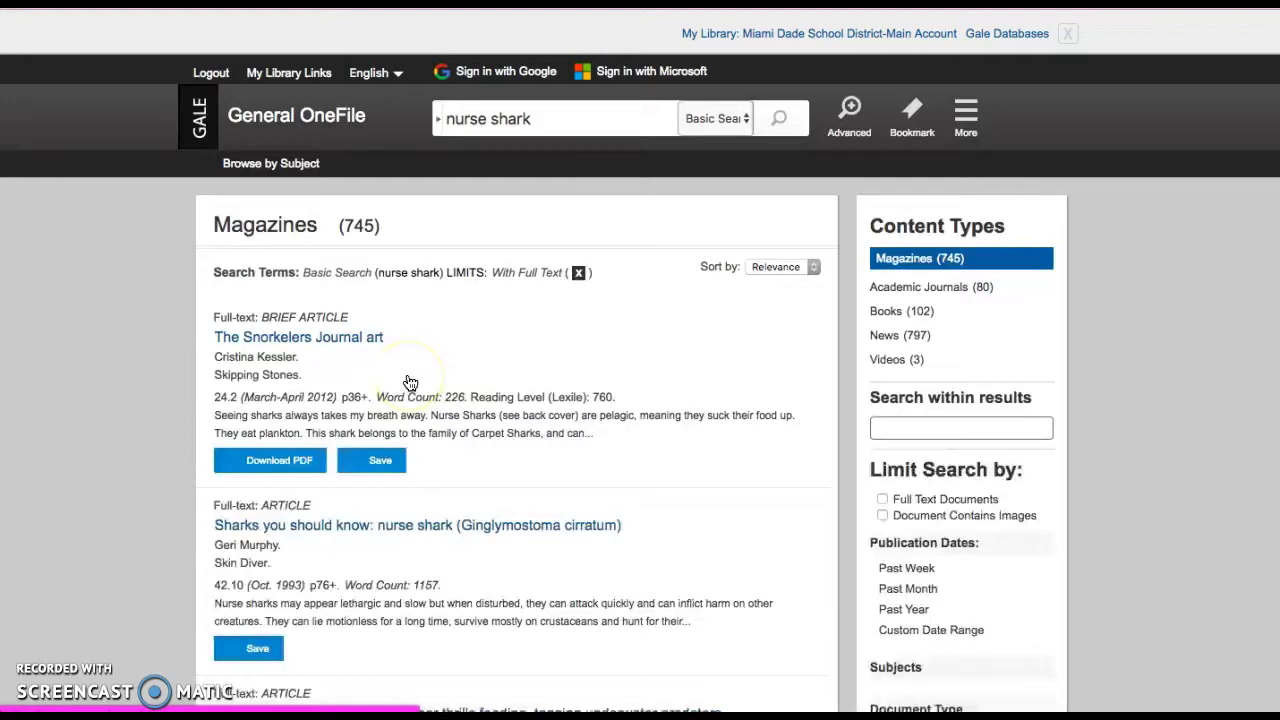
{"action": "scroll", "coordinate": [491, 460], "scroll_direction": "down", "scroll_amount": 10}
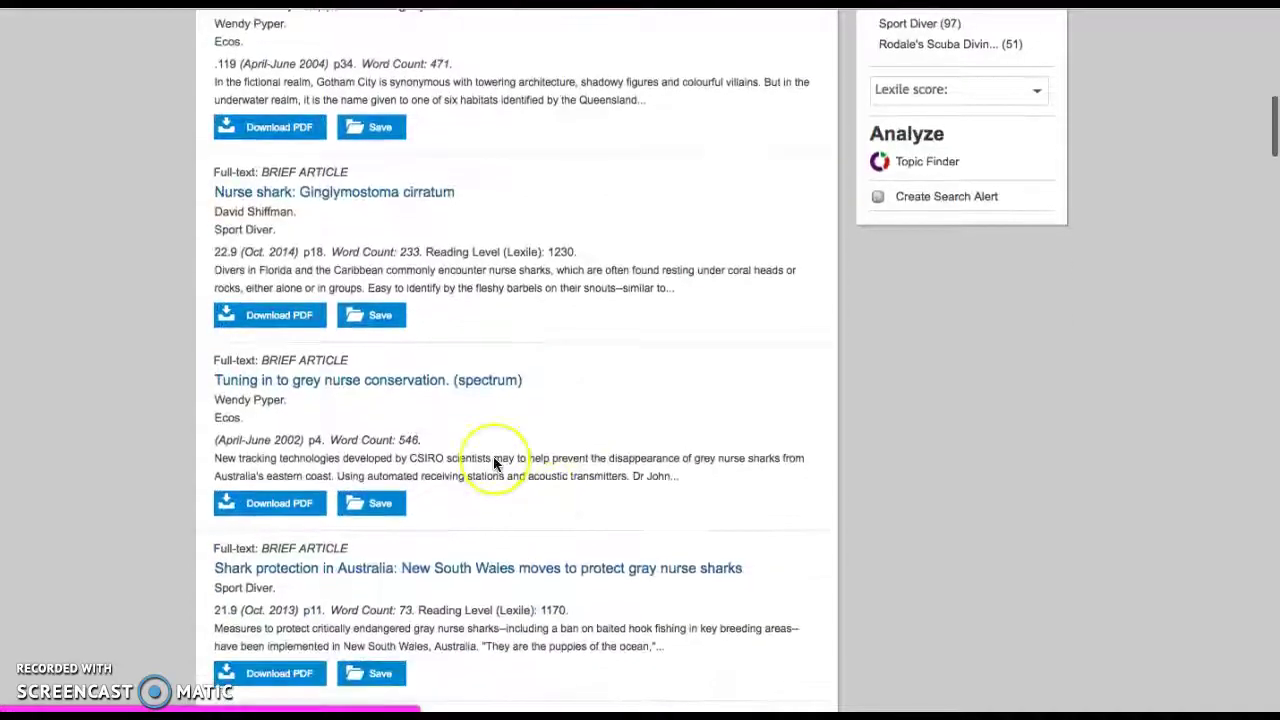
{"action": "scroll", "coordinate": [493, 462], "scroll_direction": "down", "scroll_amount": 3}
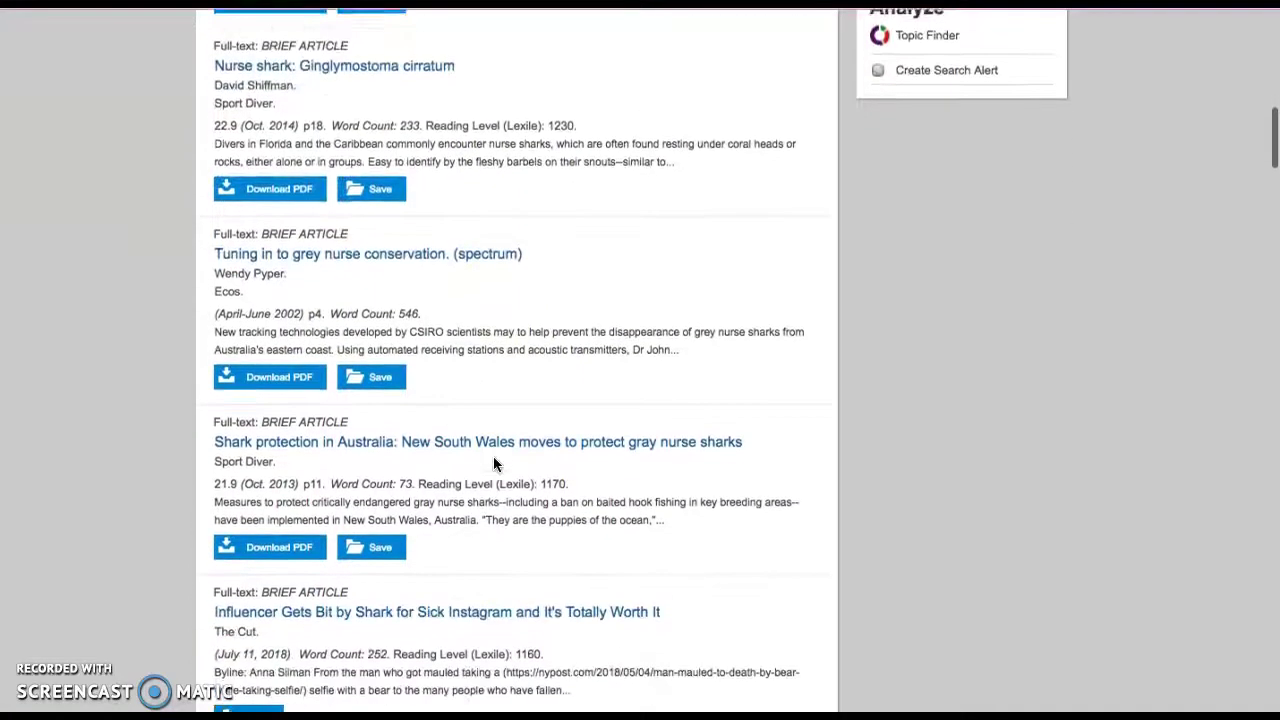
{"action": "left_click", "coordinate": [262, 514]}
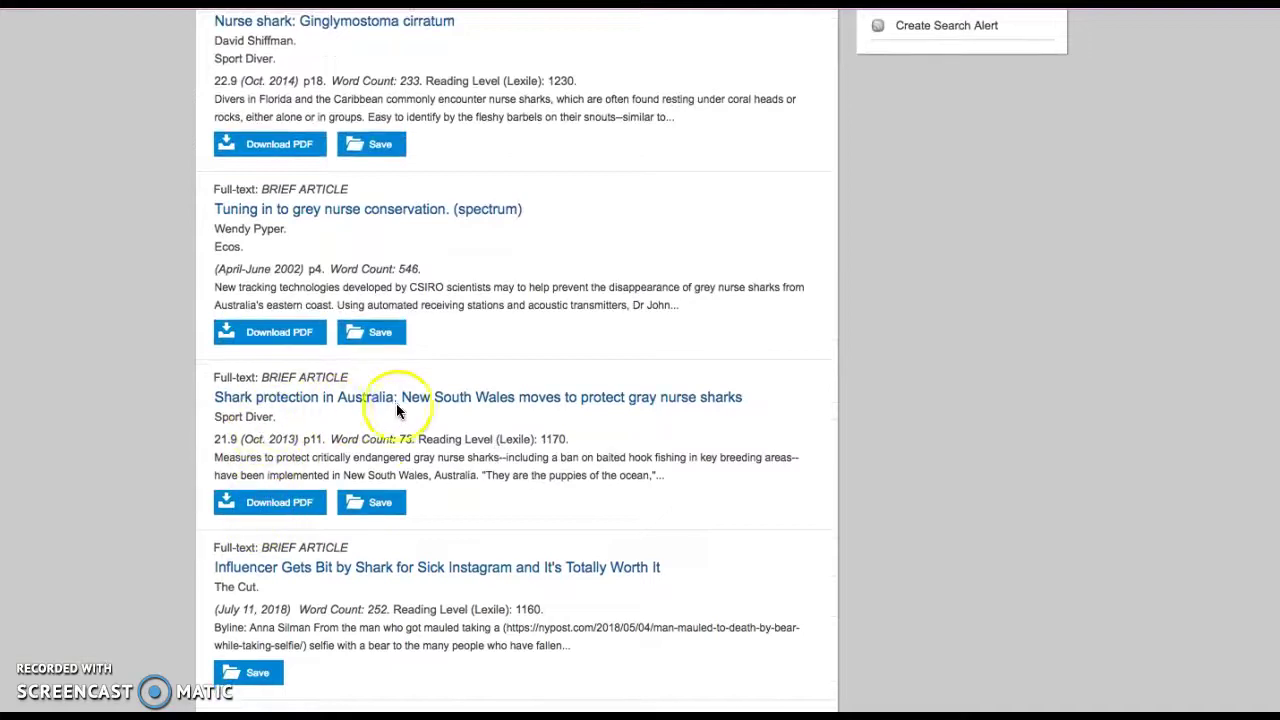
- Open and read 'Shark protection in Australia: New South Wales moves to protect gray nurse sharks'
{"action": "left_click", "coordinate": [566, 410]}
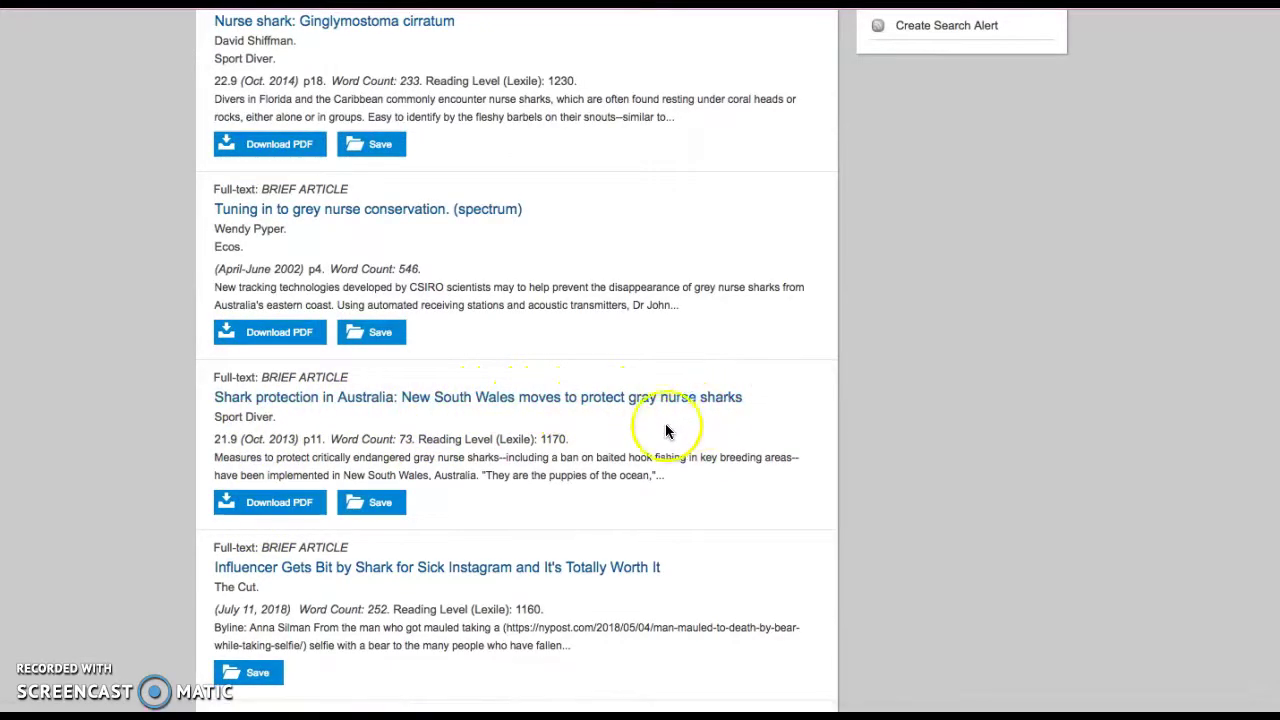
{"action": "left_click", "coordinate": [566, 403]}
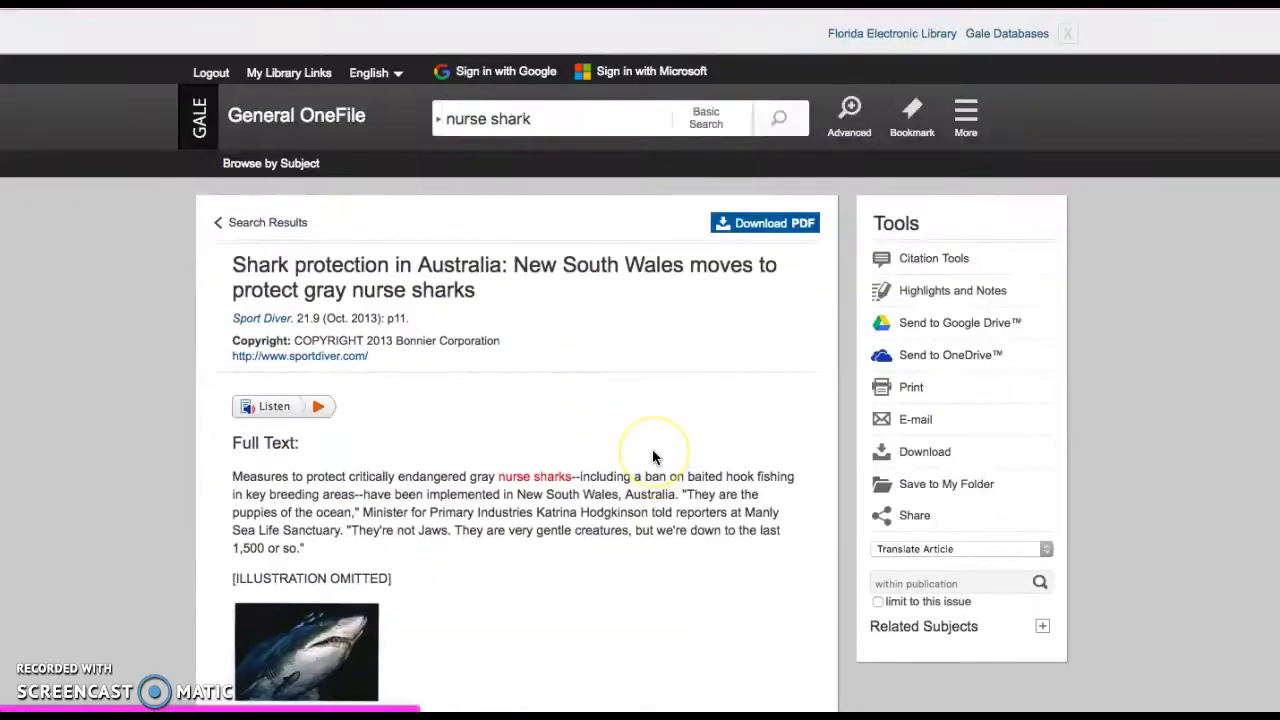
{"action": "scroll", "coordinate": [652, 457], "scroll_direction": "down", "scroll_amount": 3}
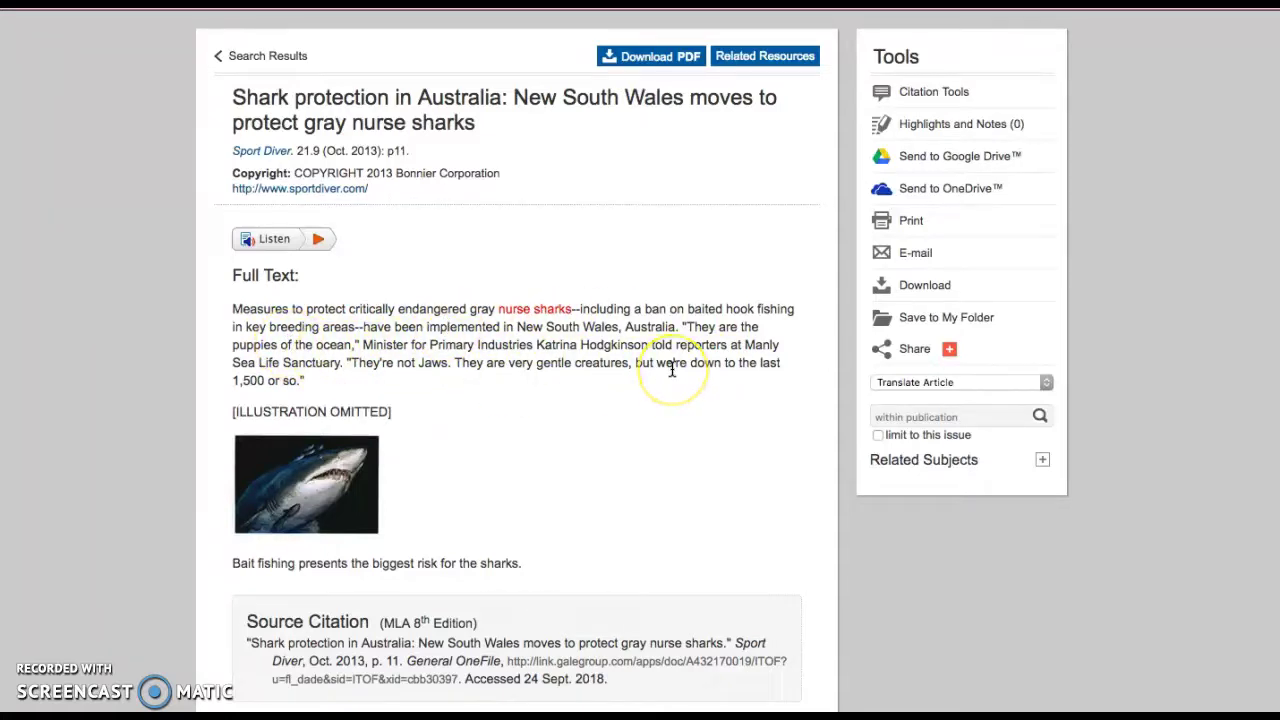
{"action": "scroll", "coordinate": [672, 370], "scroll_direction": "down", "scroll_amount": 5}
{"action": "scroll", "coordinate": [672, 368], "scroll_direction": "up", "scroll_amount": 3}
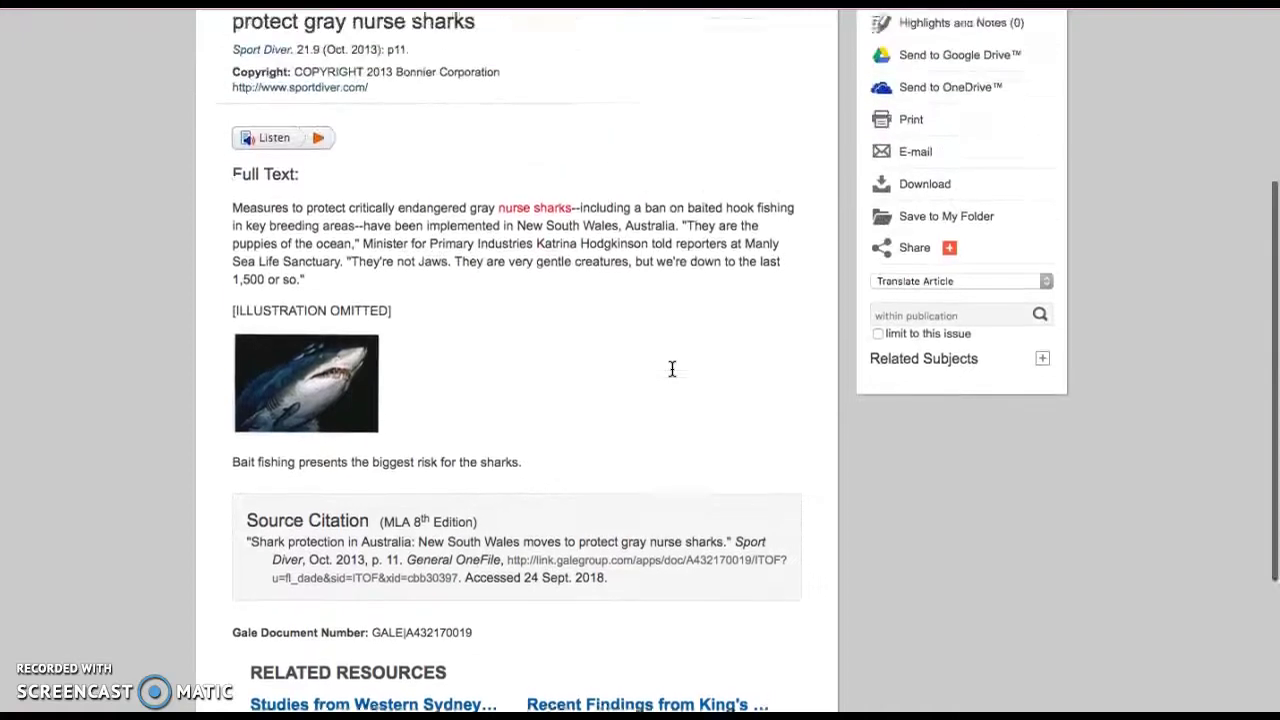
{"action": "scroll", "coordinate": [672, 369], "scroll_direction": "down", "scroll_amount": 4}
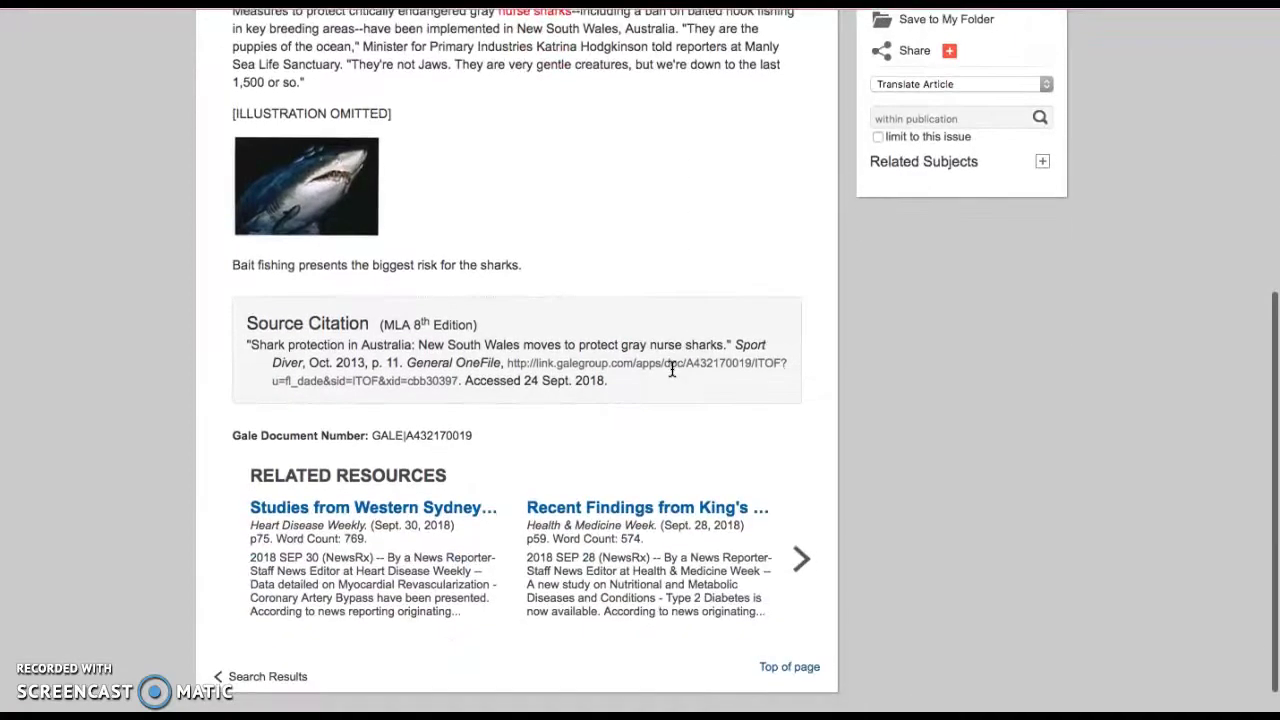
{"action": "scroll", "coordinate": [672, 370], "scroll_direction": "up", "scroll_amount": 5}
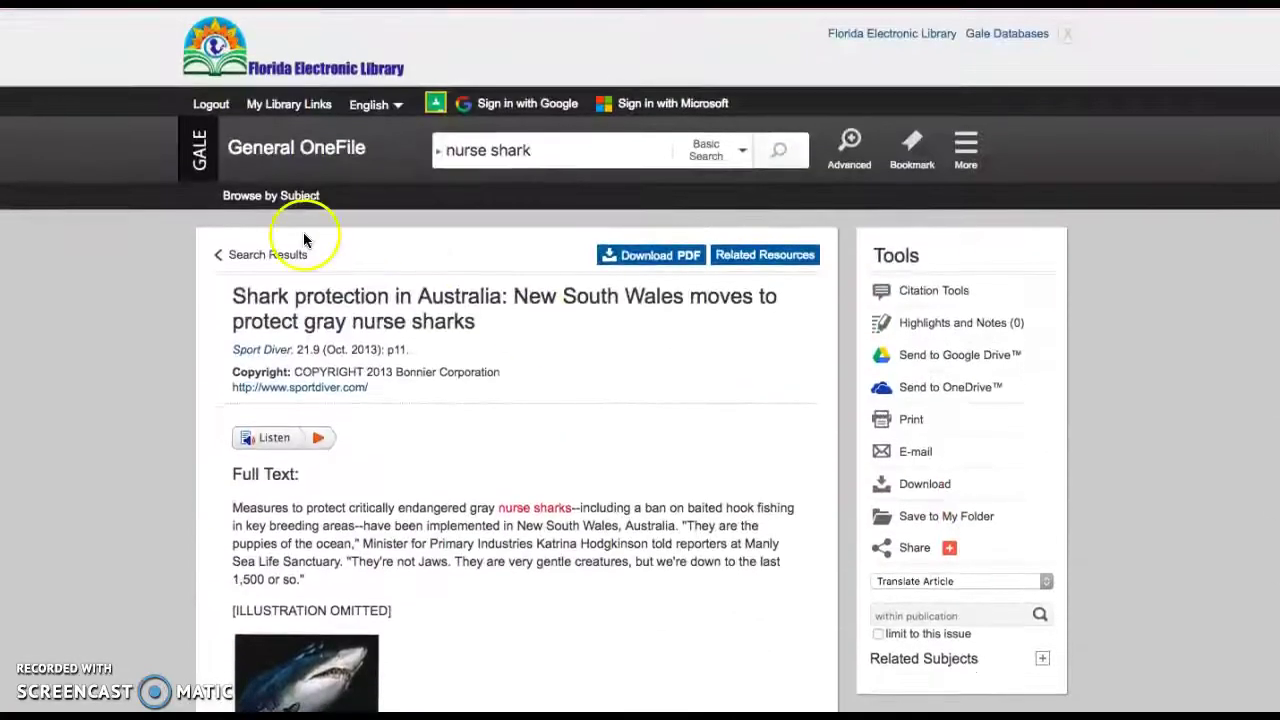
{"action": "left_click", "coordinate": [250, 254]}
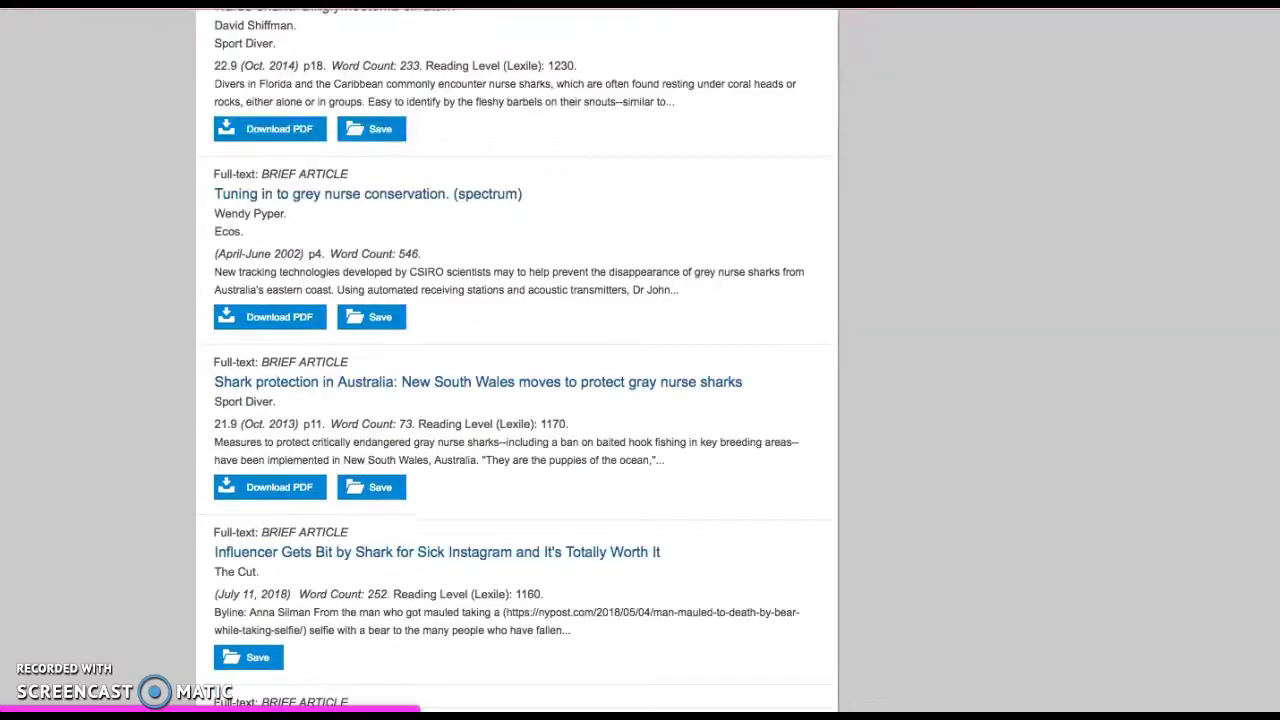
- Expand INFOBASE LEARNING on the library database page and open Science Online
{"action": "scroll", "coordinate": [654, 263], "scroll_direction": "down", "scroll_amount": 1}
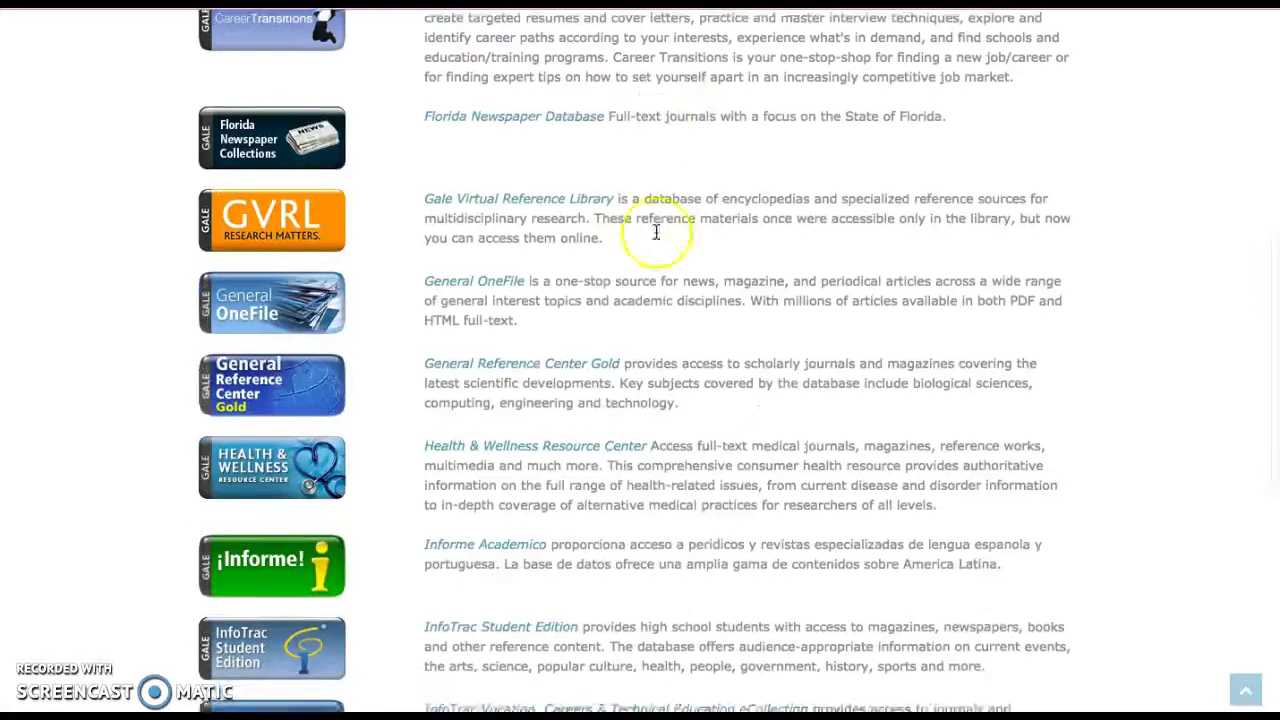
{"action": "scroll", "coordinate": [612, 380], "scroll_direction": "down", "scroll_amount": 4}
{"action": "scroll", "coordinate": [612, 376], "scroll_direction": "down", "scroll_amount": 2}
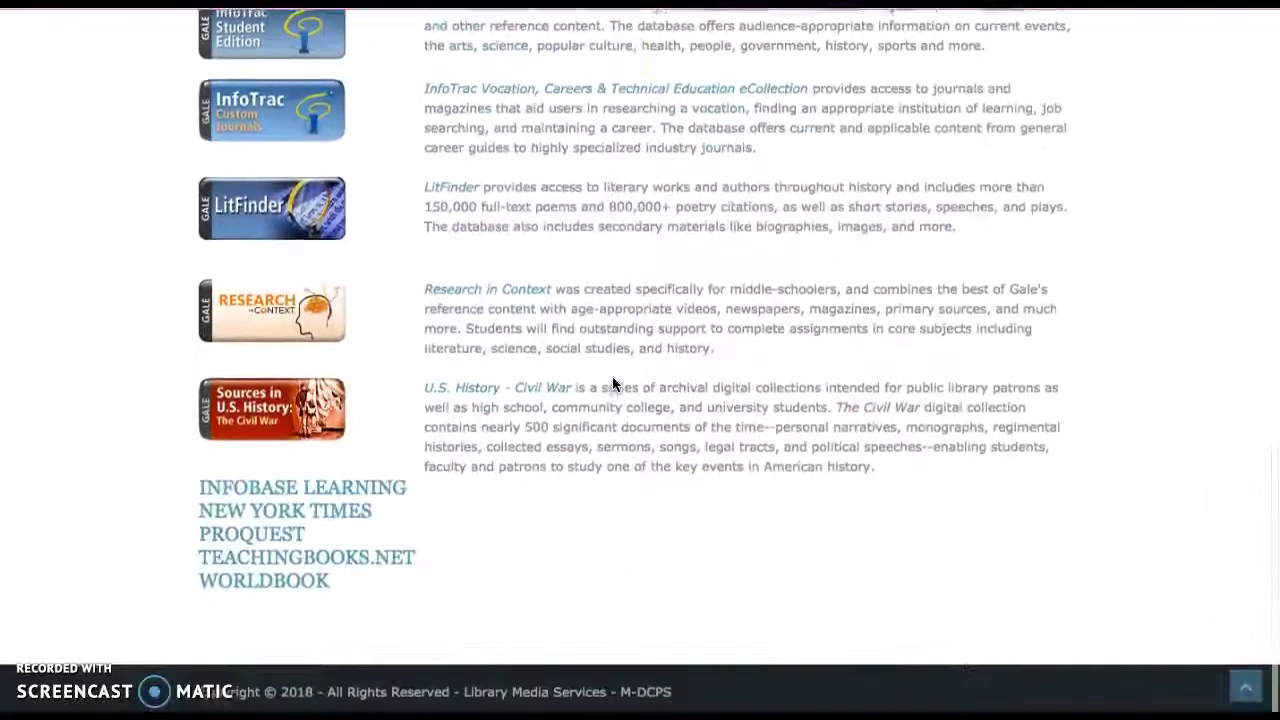
{"action": "left_click", "coordinate": [320, 493]}
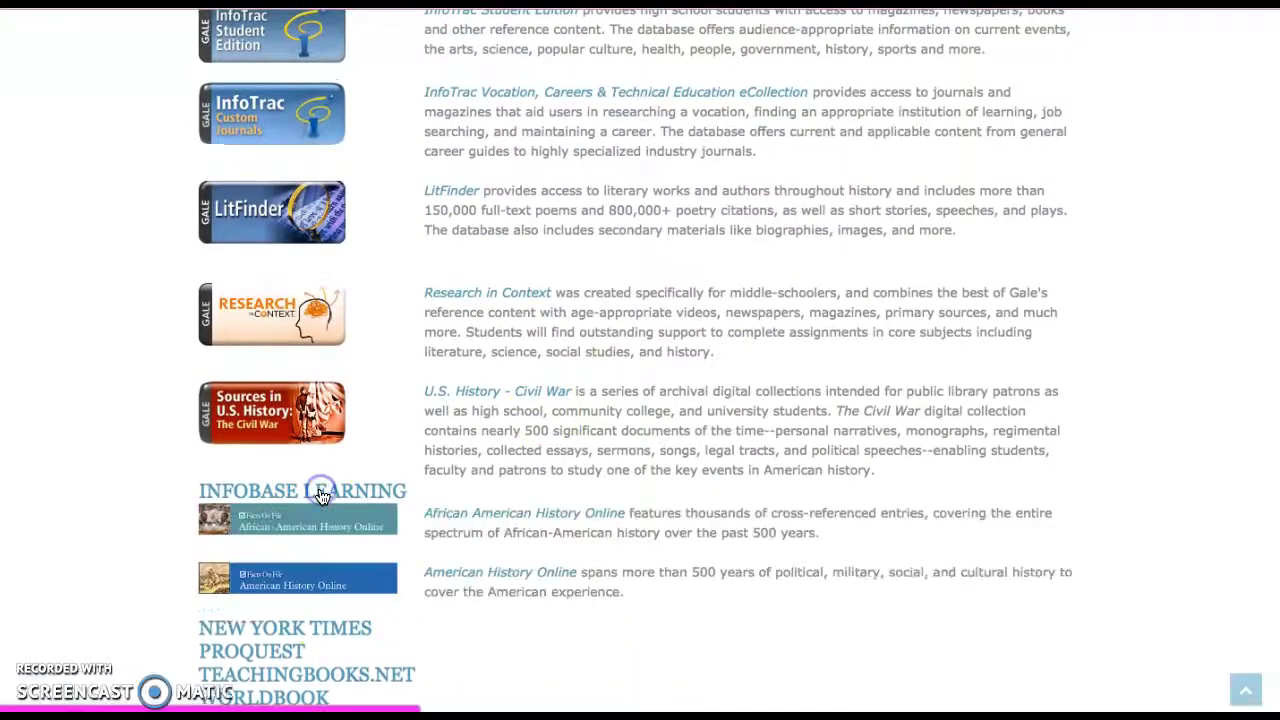
{"action": "scroll", "coordinate": [494, 455], "scroll_direction": "down", "scroll_amount": 2}
{"action": "scroll", "coordinate": [494, 458], "scroll_direction": "down", "scroll_amount": 1}
{"action": "scroll", "coordinate": [494, 458], "scroll_direction": "down", "scroll_amount": 1}
{"action": "scroll", "coordinate": [494, 458], "scroll_direction": "down", "scroll_amount": 1}
{"action": "left_click", "coordinate": [342, 492]}
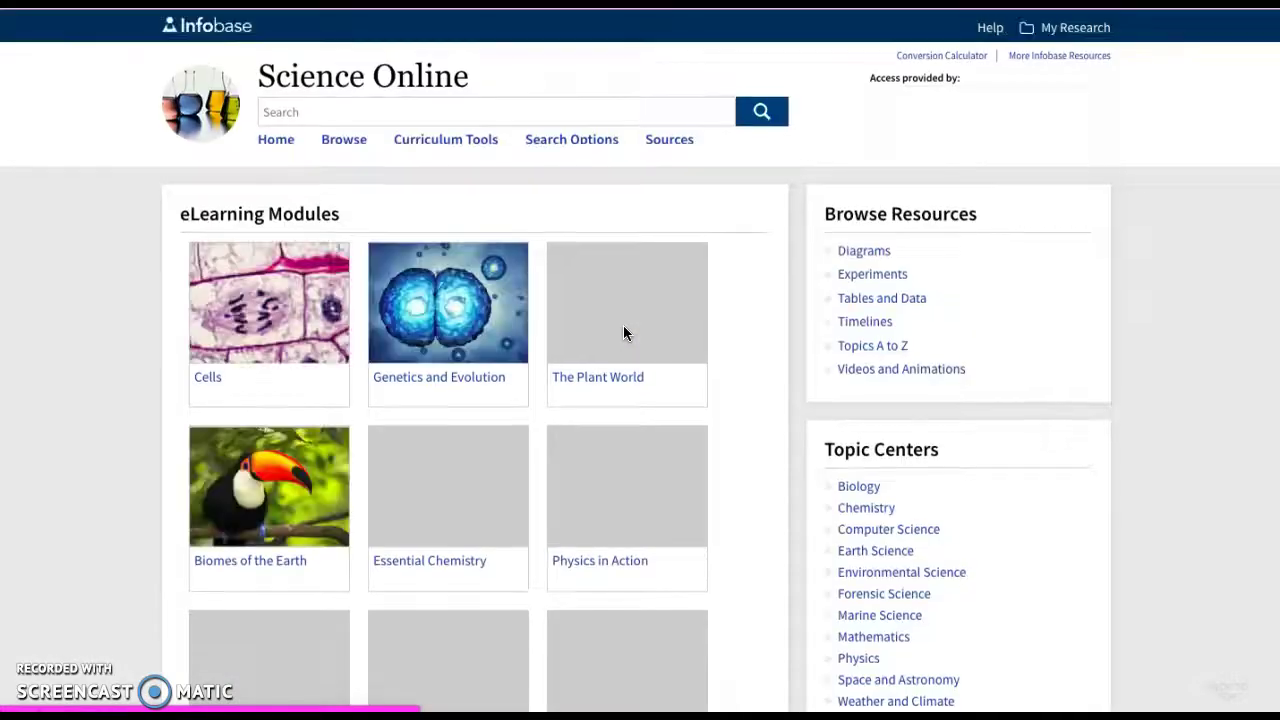
- Search Infobase Science Online for 'nurse shark'
{"action": "left_click", "coordinate": [524, 112]}
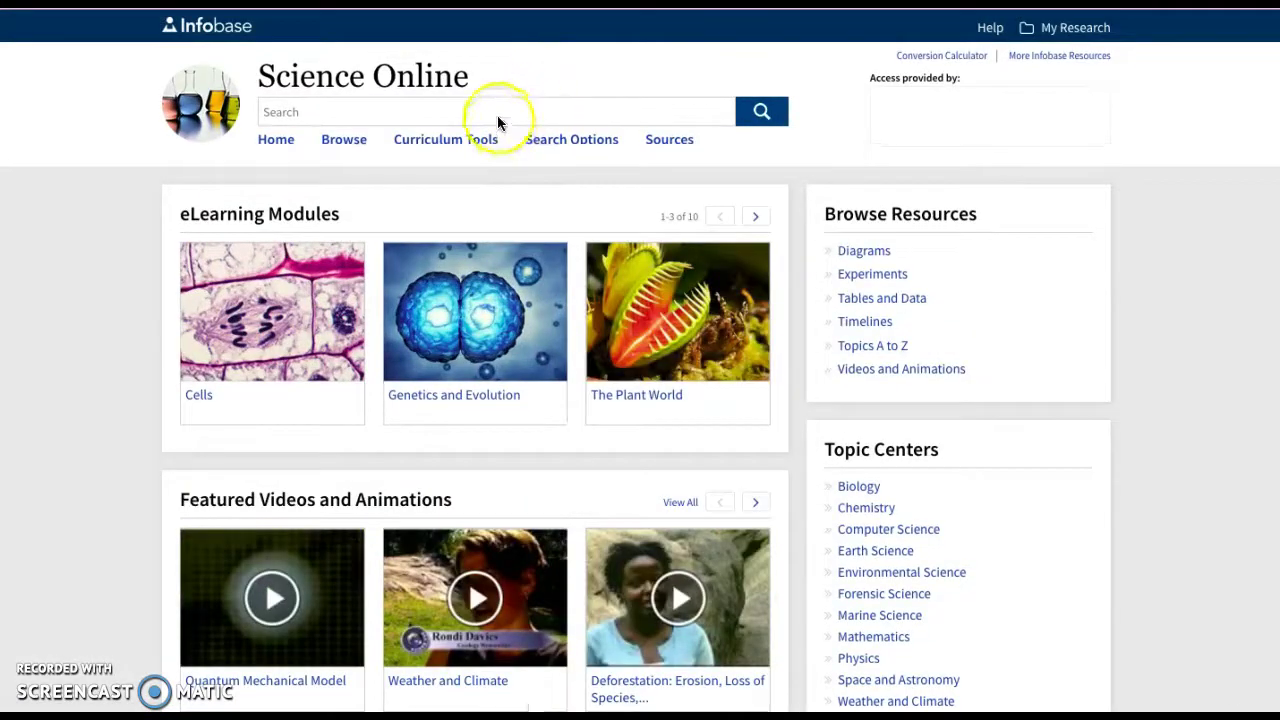
{"action": "left_click", "coordinate": [497, 116]}
{"action": "type", "text": "nurse shark"}
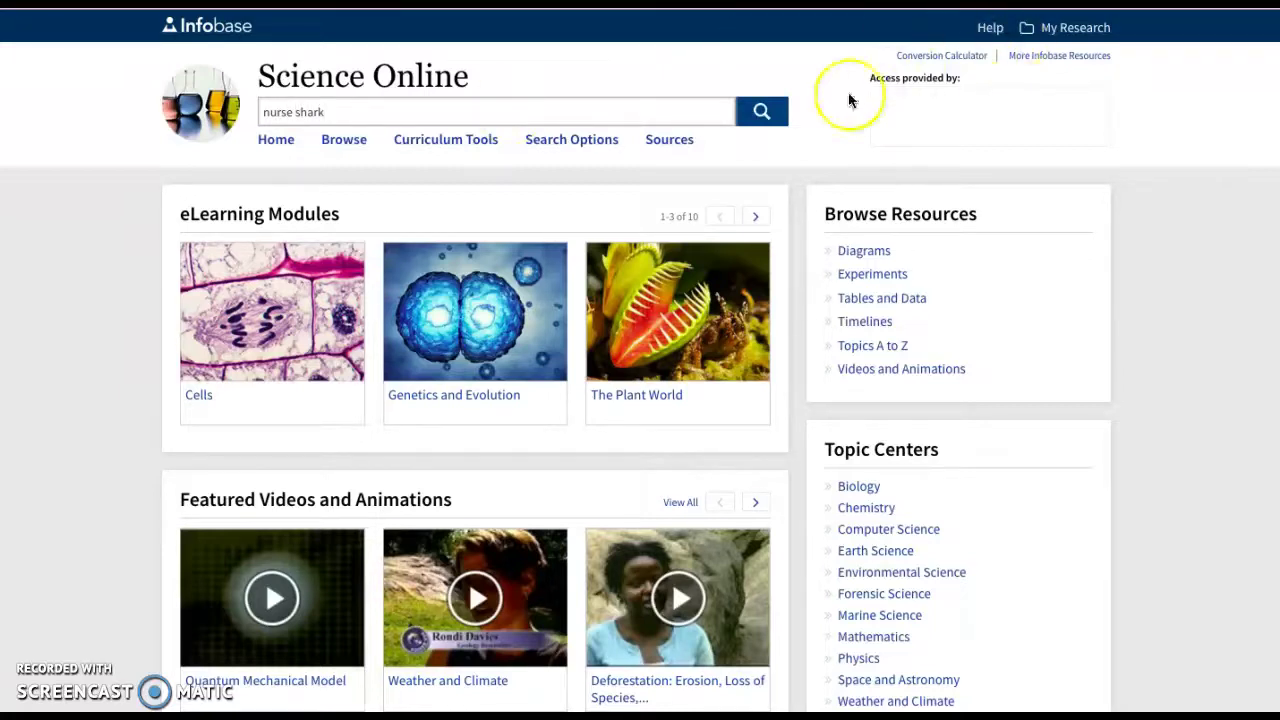
{"action": "left_click", "coordinate": [764, 117]}
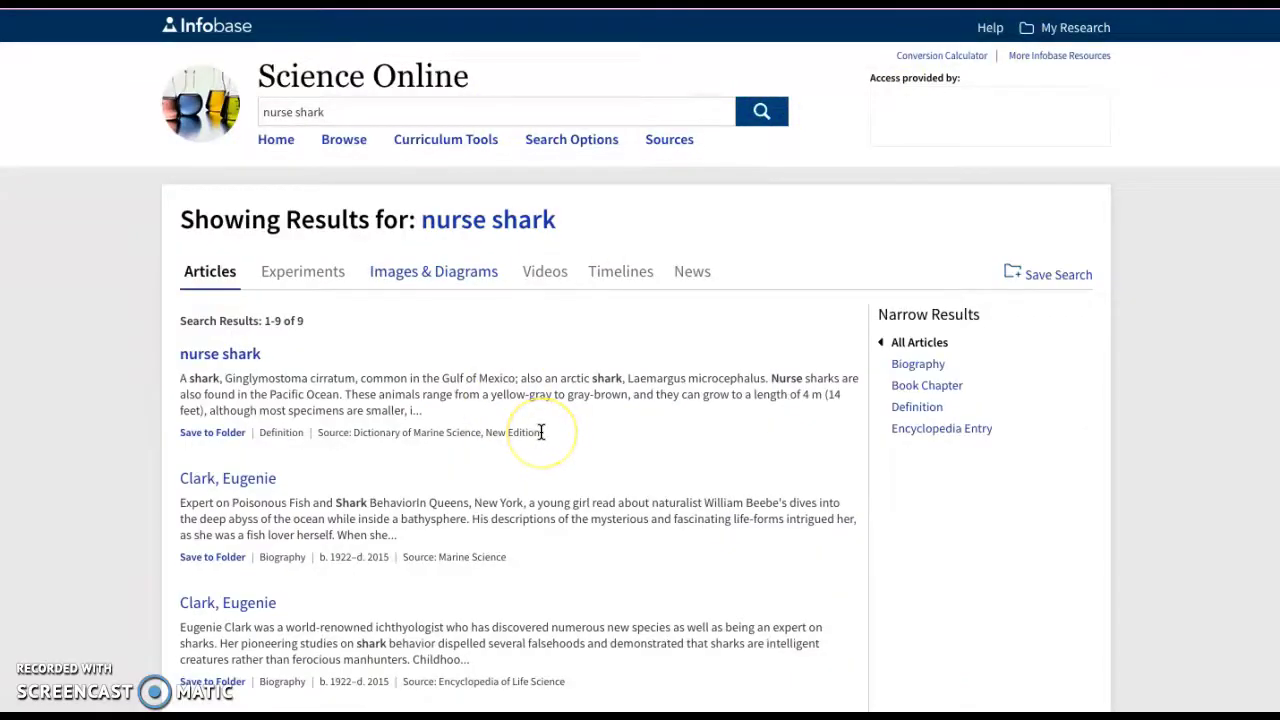
- Scroll through the nine nurse shark article results
{"action": "scroll", "coordinate": [541, 432], "scroll_direction": "down", "scroll_amount": 2}
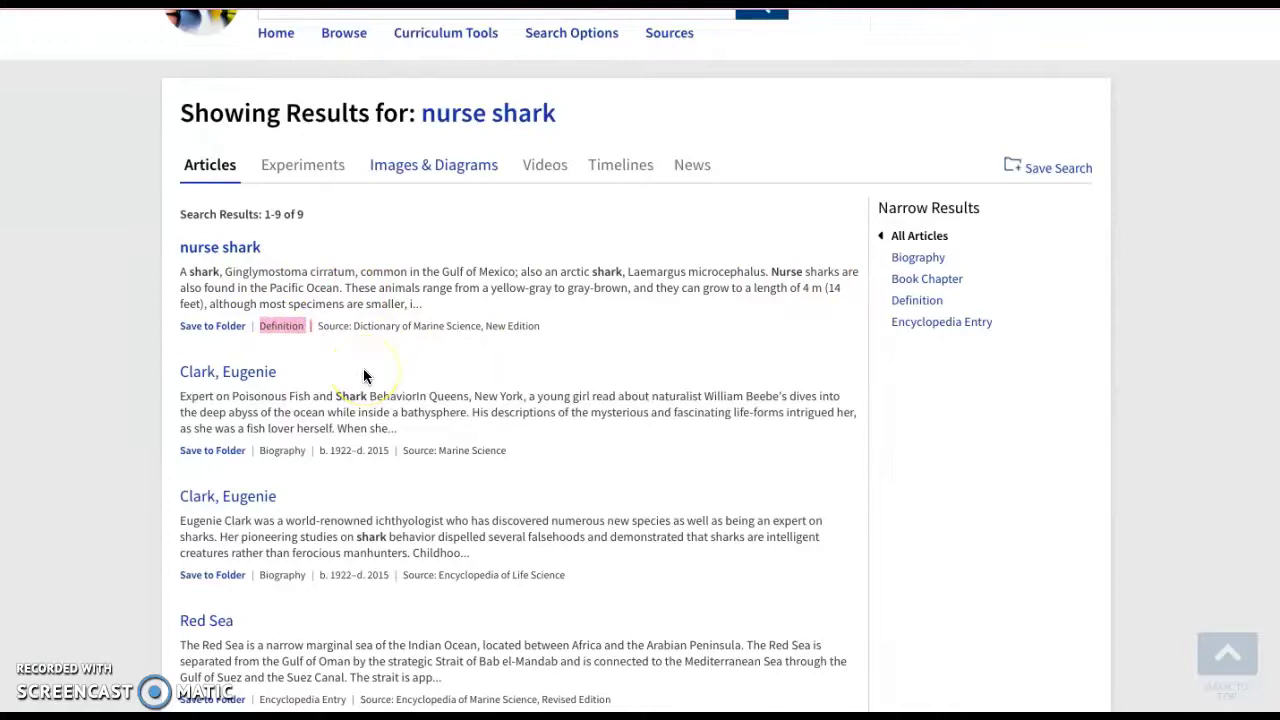
{"action": "scroll", "coordinate": [364, 375], "scroll_direction": "down", "scroll_amount": 1}
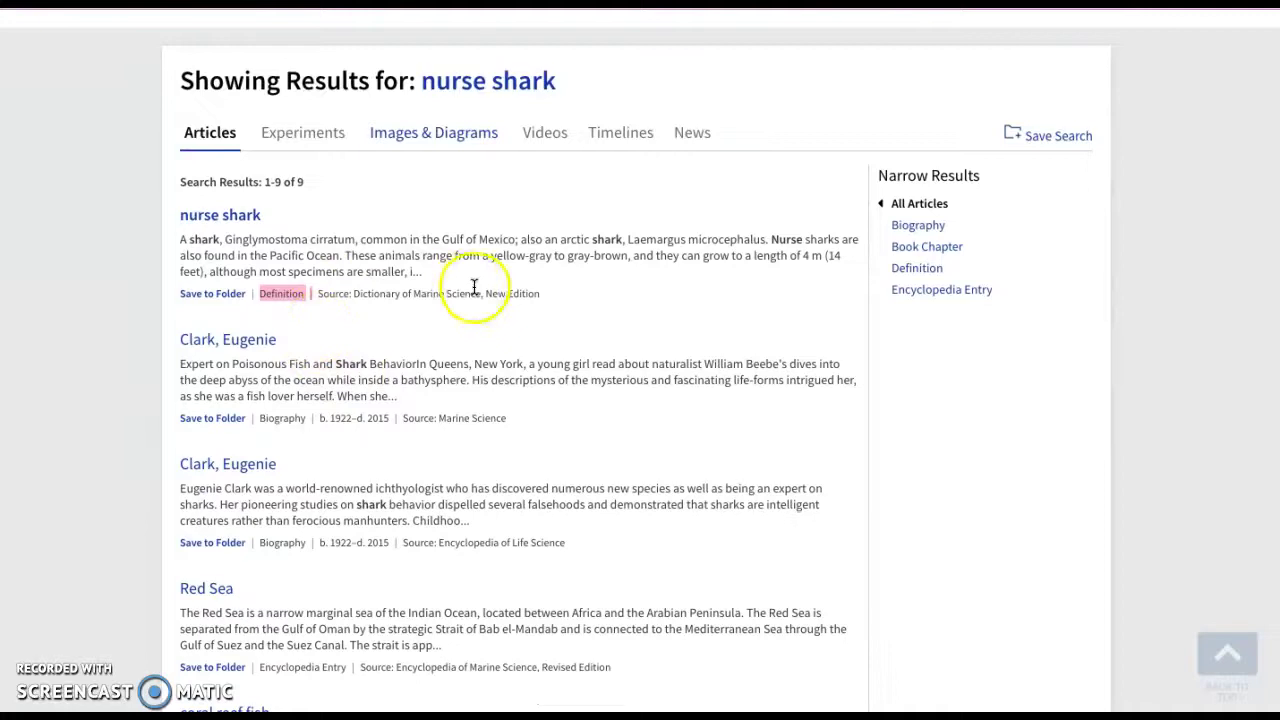
{"action": "scroll", "coordinate": [371, 366], "scroll_direction": "down", "scroll_amount": 2}
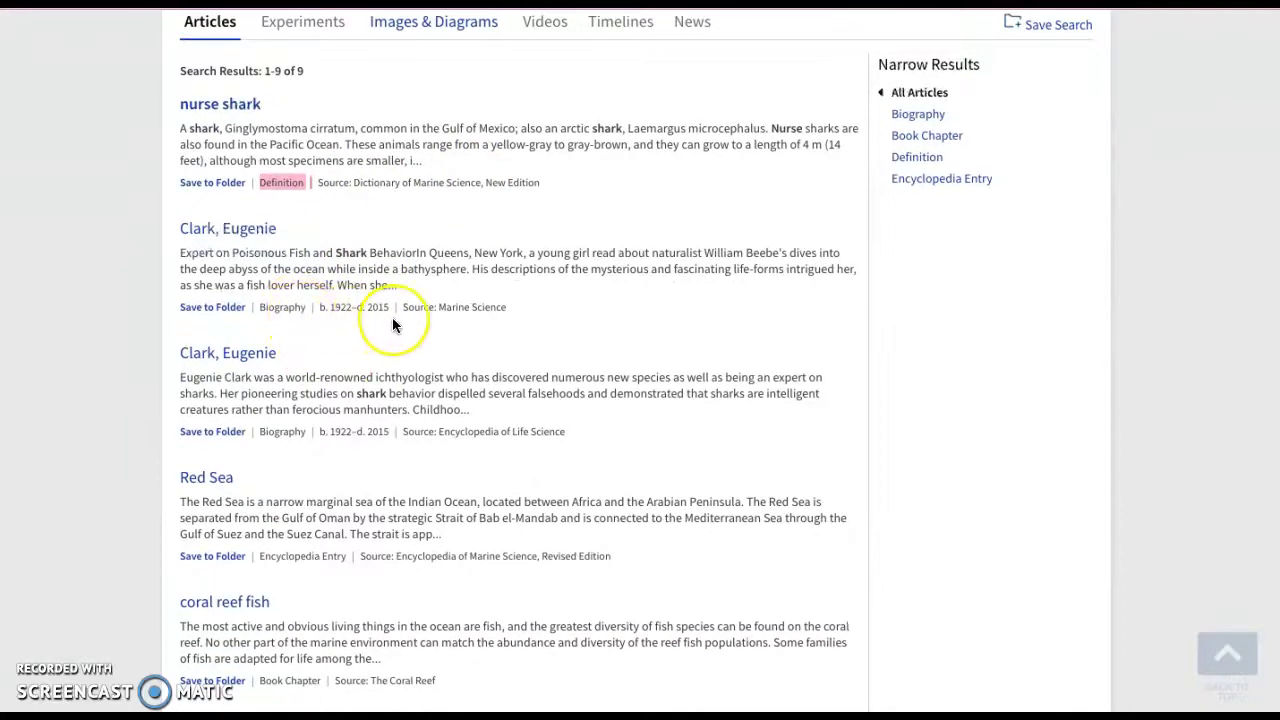
{"action": "scroll", "coordinate": [392, 317], "scroll_direction": "down", "scroll_amount": 1}
{"action": "scroll", "coordinate": [392, 317], "scroll_direction": "down", "scroll_amount": 1}
{"action": "scroll", "coordinate": [392, 317], "scroll_direction": "down", "scroll_amount": 1}
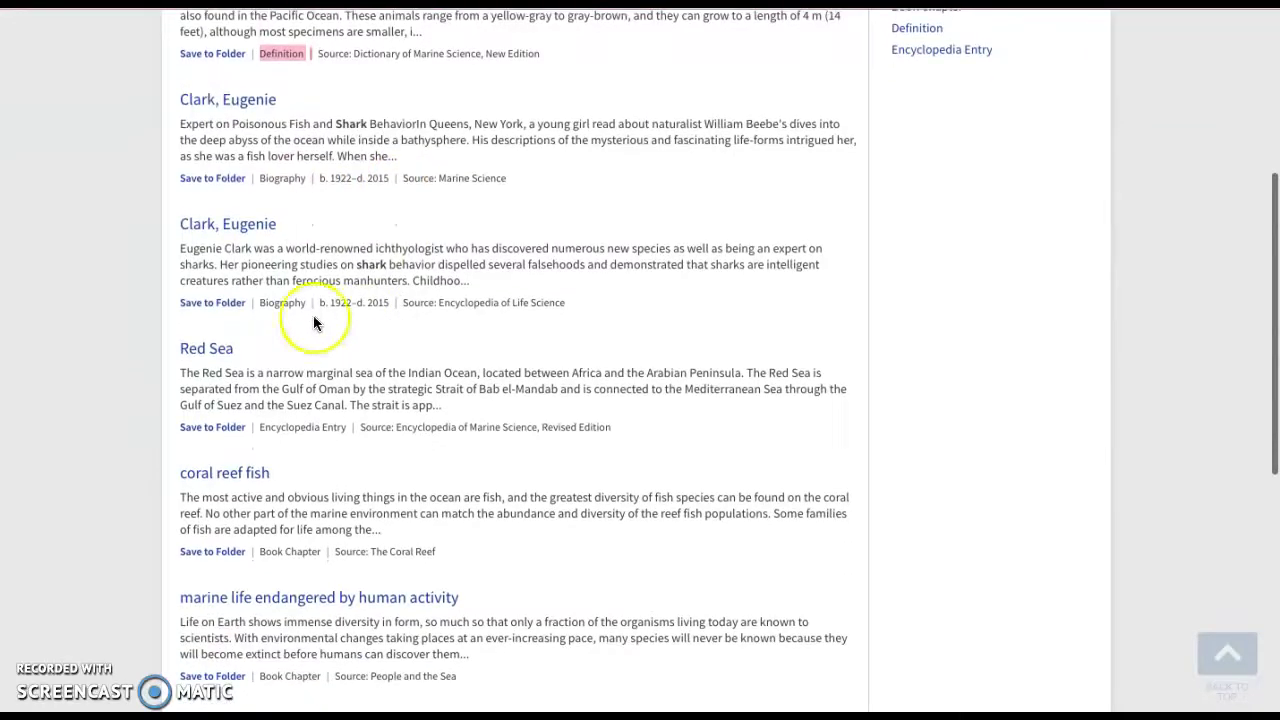
{"action": "scroll", "coordinate": [443, 320], "scroll_direction": "down", "scroll_amount": 2}
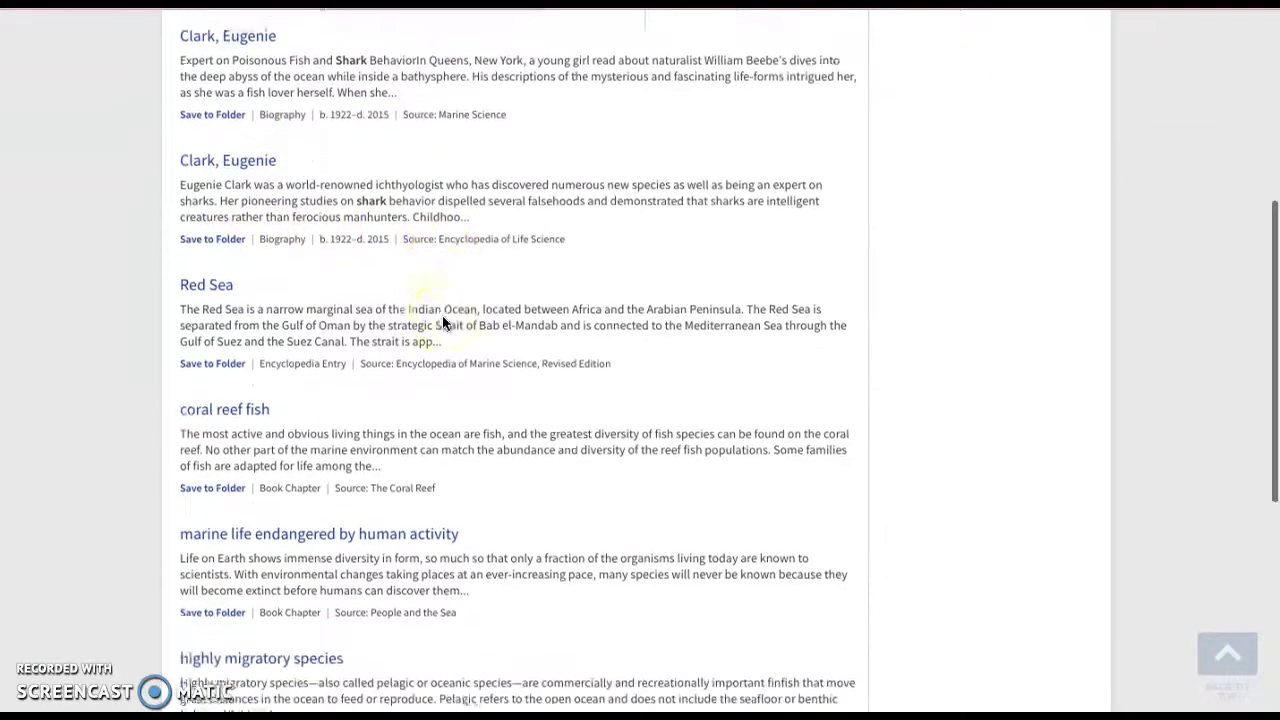
{"action": "scroll", "coordinate": [443, 322], "scroll_direction": "down", "scroll_amount": 1}
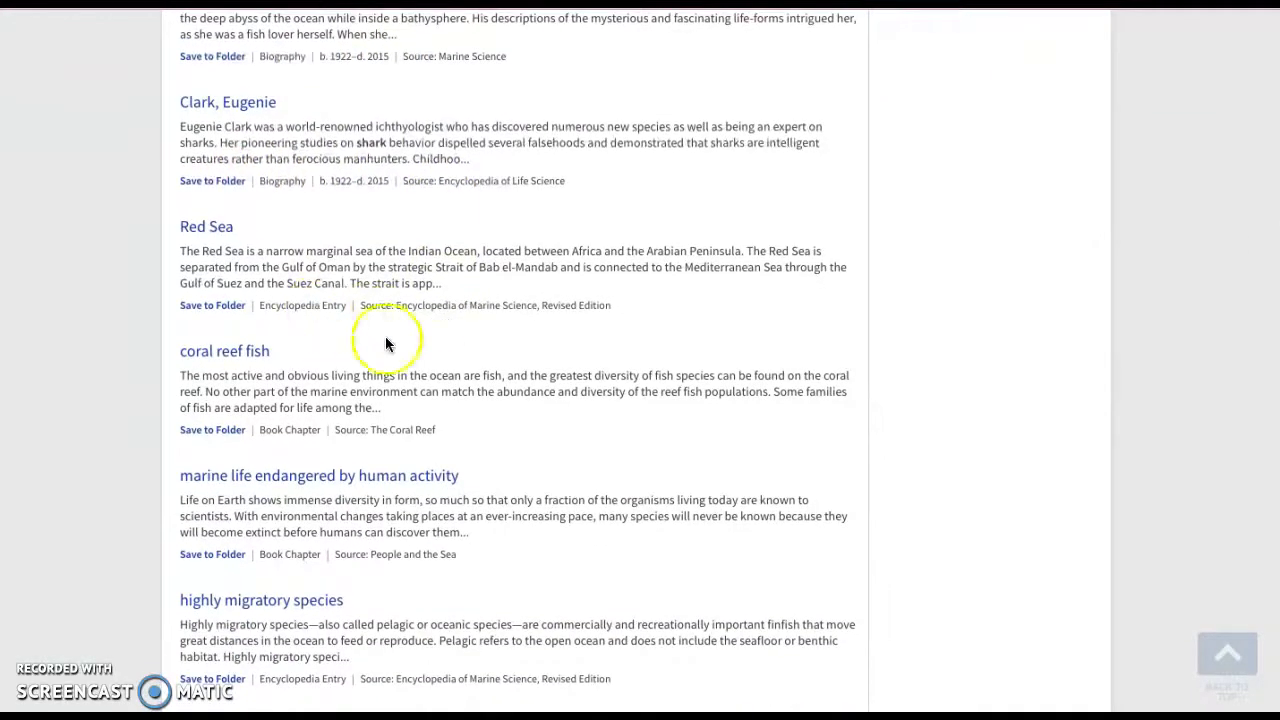
{"action": "scroll", "coordinate": [437, 352], "scroll_direction": "down", "scroll_amount": 2}
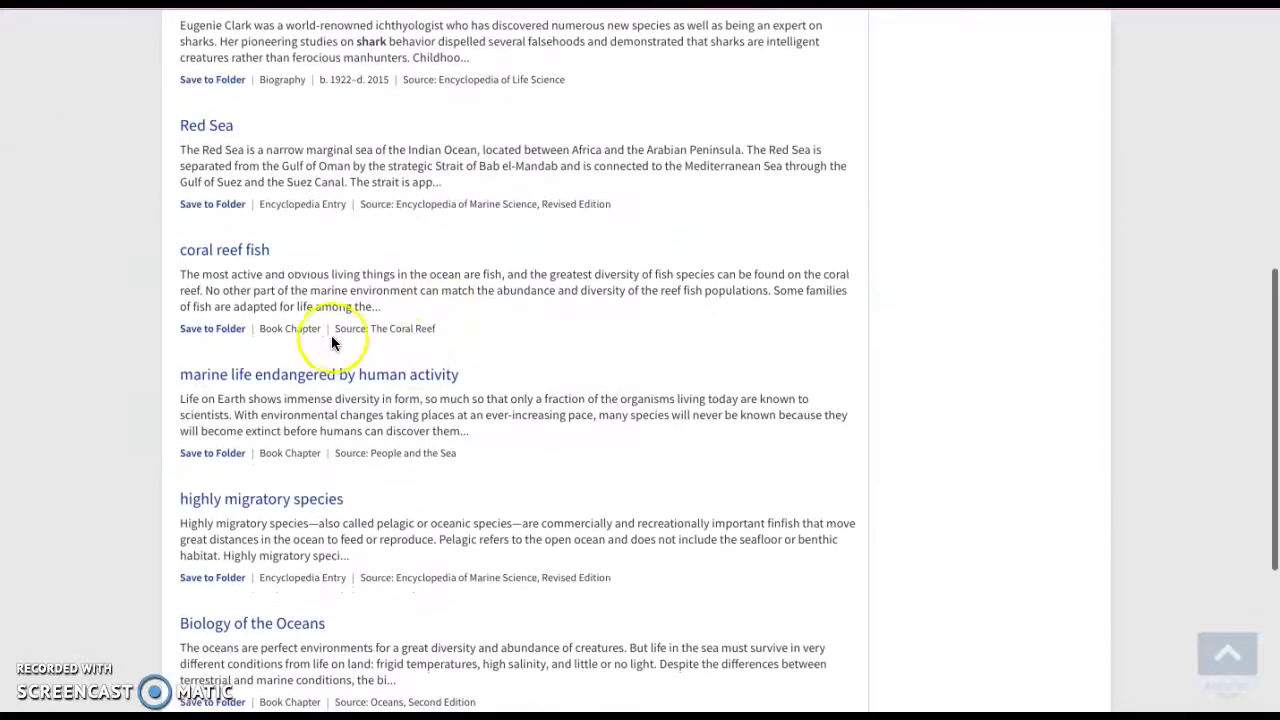
- Open the 'coral reef fish' chapter and read its 'Sharks on the Coral Reef' nurse shark passage
{"action": "left_click", "coordinate": [240, 254]}
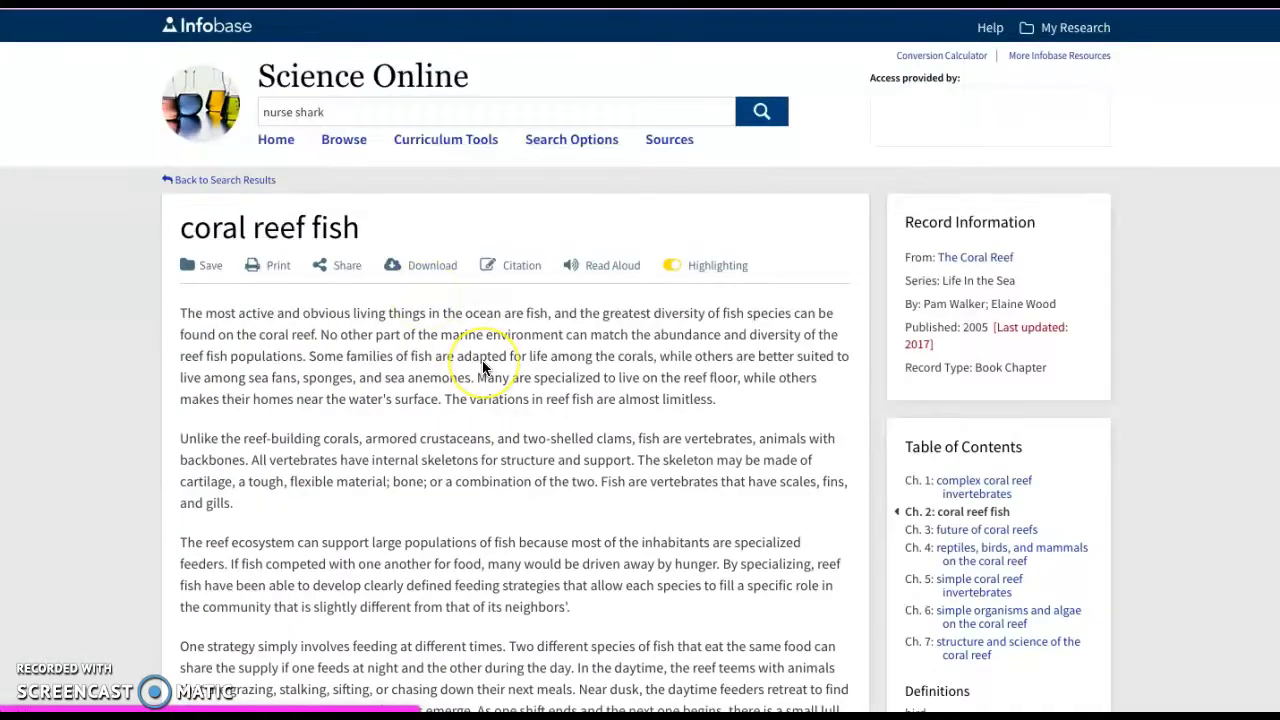
{"action": "scroll", "coordinate": [482, 366], "scroll_direction": "down", "scroll_amount": 3}
{"action": "scroll", "coordinate": [482, 366], "scroll_direction": "down", "scroll_amount": 3}
{"action": "scroll", "coordinate": [482, 366], "scroll_direction": "down", "scroll_amount": 2}
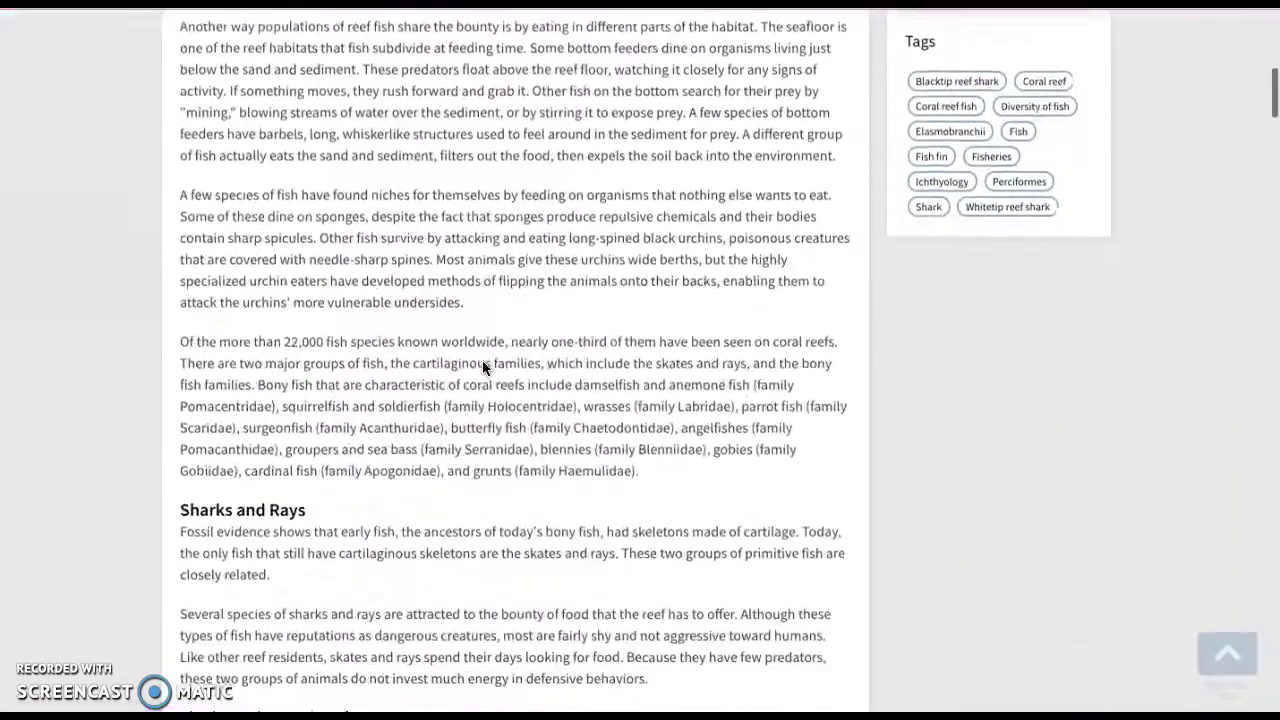
{"action": "scroll", "coordinate": [482, 366], "scroll_direction": "down", "scroll_amount": 2}
{"action": "scroll", "coordinate": [482, 366], "scroll_direction": "down", "scroll_amount": 3}
{"action": "scroll", "coordinate": [482, 366], "scroll_direction": "down", "scroll_amount": 1}
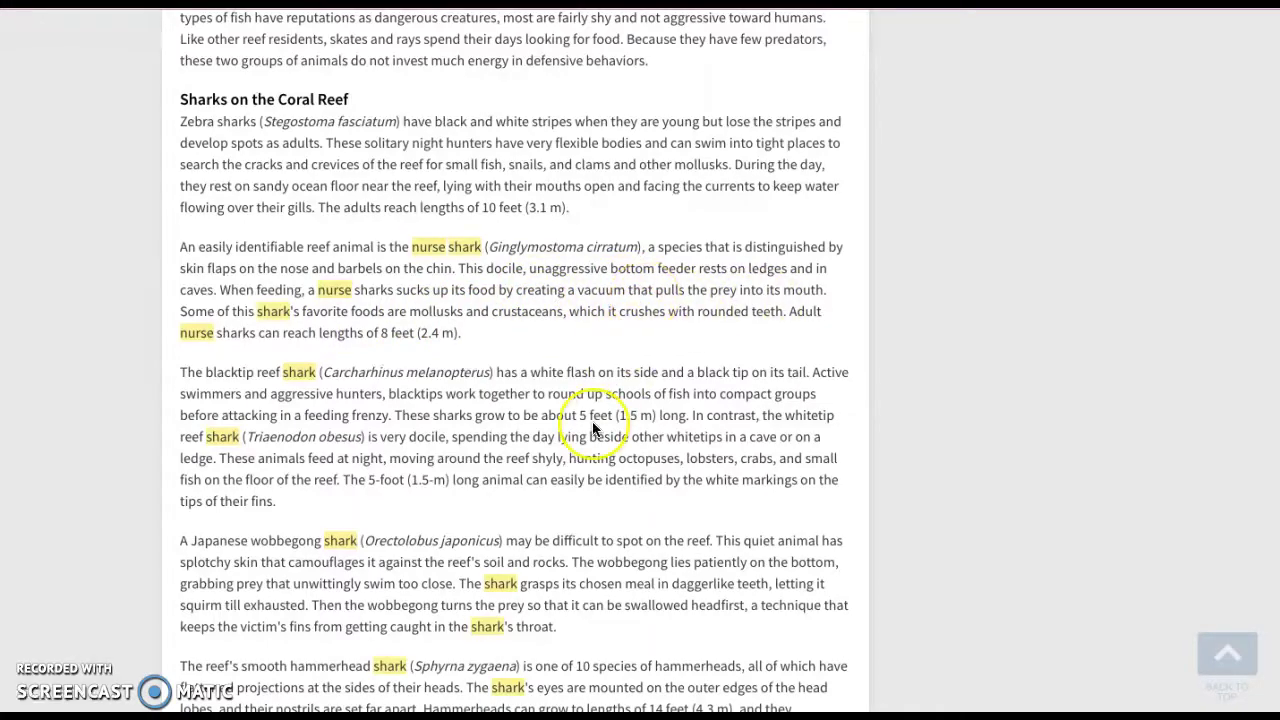
{"action": "scroll", "coordinate": [592, 428], "scroll_direction": "up", "scroll_amount": 3}
{"action": "scroll", "coordinate": [592, 428], "scroll_direction": "up", "scroll_amount": 4}
{"action": "scroll", "coordinate": [592, 428], "scroll_direction": "up", "scroll_amount": 5}
{"action": "scroll", "coordinate": [592, 428], "scroll_direction": "up", "scroll_amount": 1}
- Show the chapter's citation in APA format and select the full citation text for copying
{"action": "scroll", "coordinate": [592, 428], "scroll_direction": "down", "scroll_amount": 1}
{"action": "scroll", "coordinate": [592, 428], "scroll_direction": "down", "scroll_amount": 1}
{"action": "scroll", "coordinate": [592, 428], "scroll_direction": "up", "scroll_amount": 1}
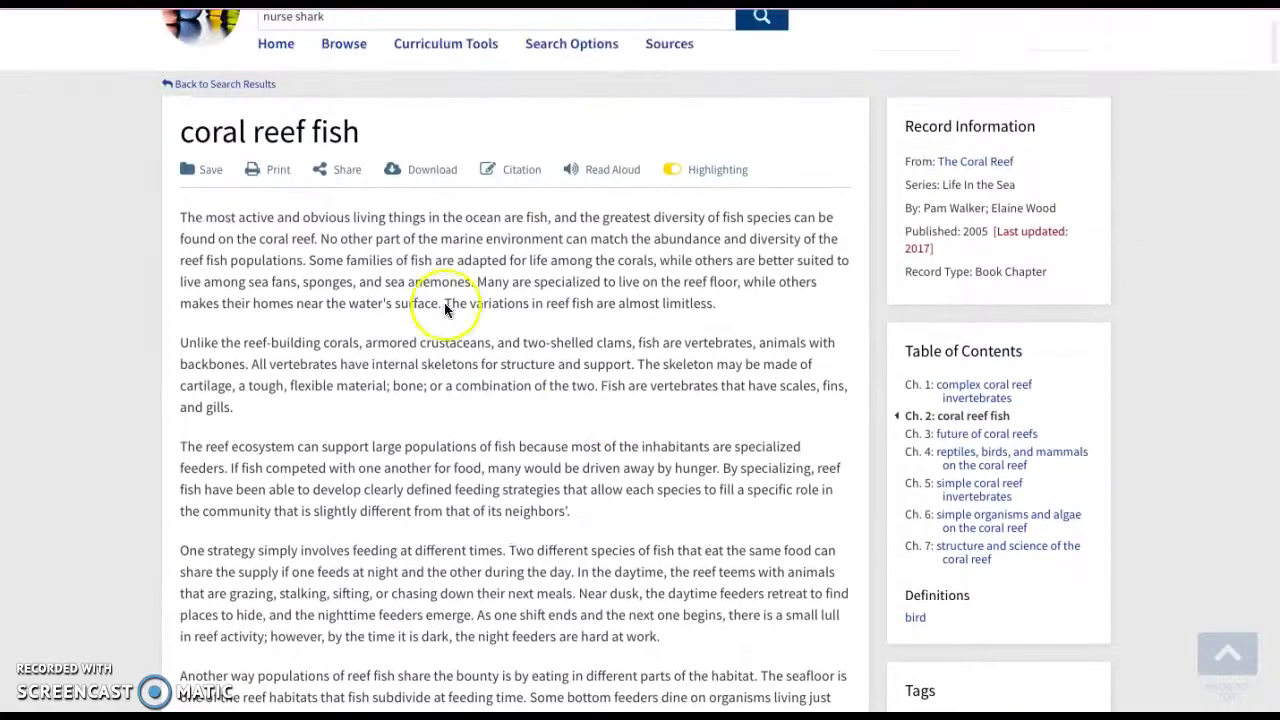
{"action": "left_click", "coordinate": [522, 172]}
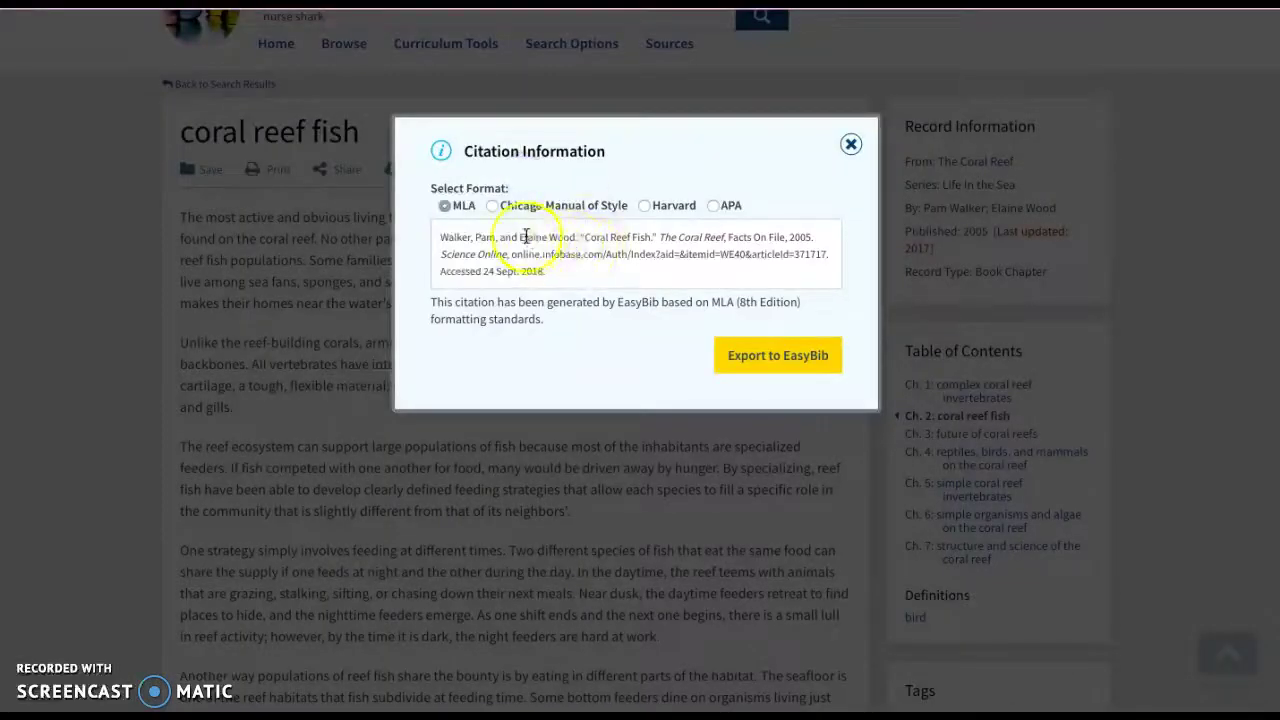
{"action": "left_click", "coordinate": [711, 206]}
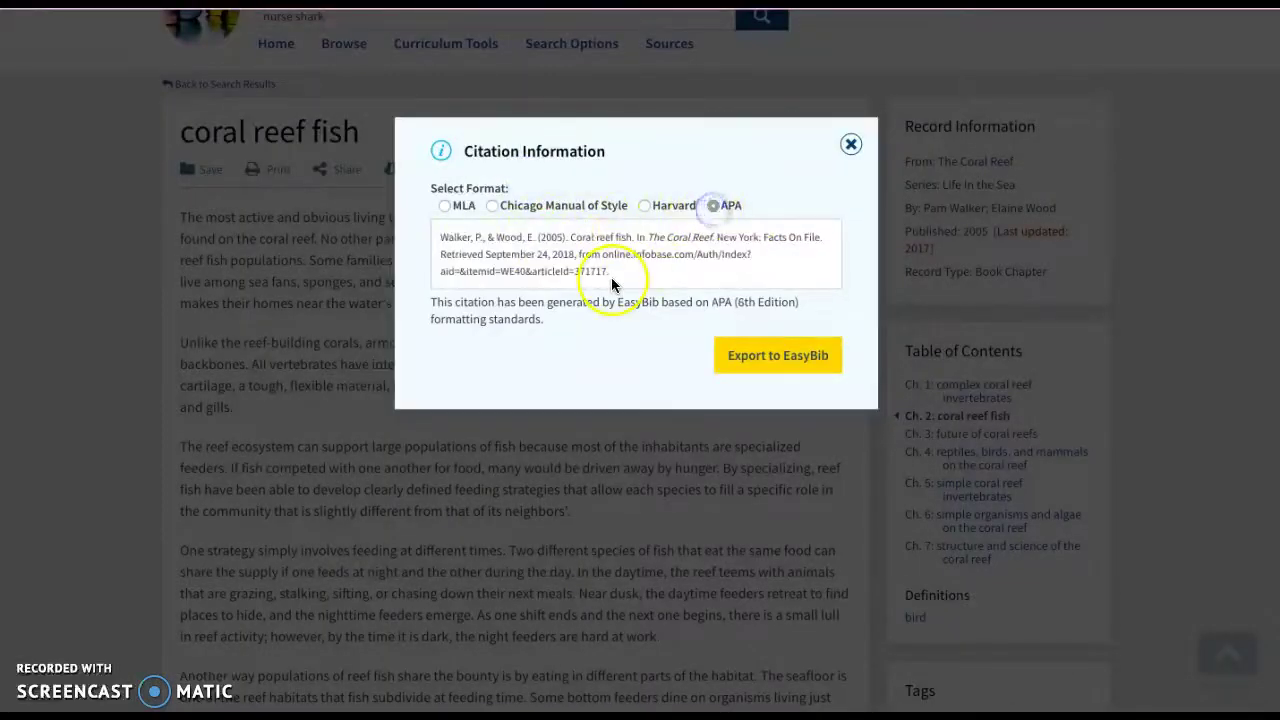
{"action": "left_click_drag", "start_coordinate": [614, 276], "coordinate": [577, 271]}
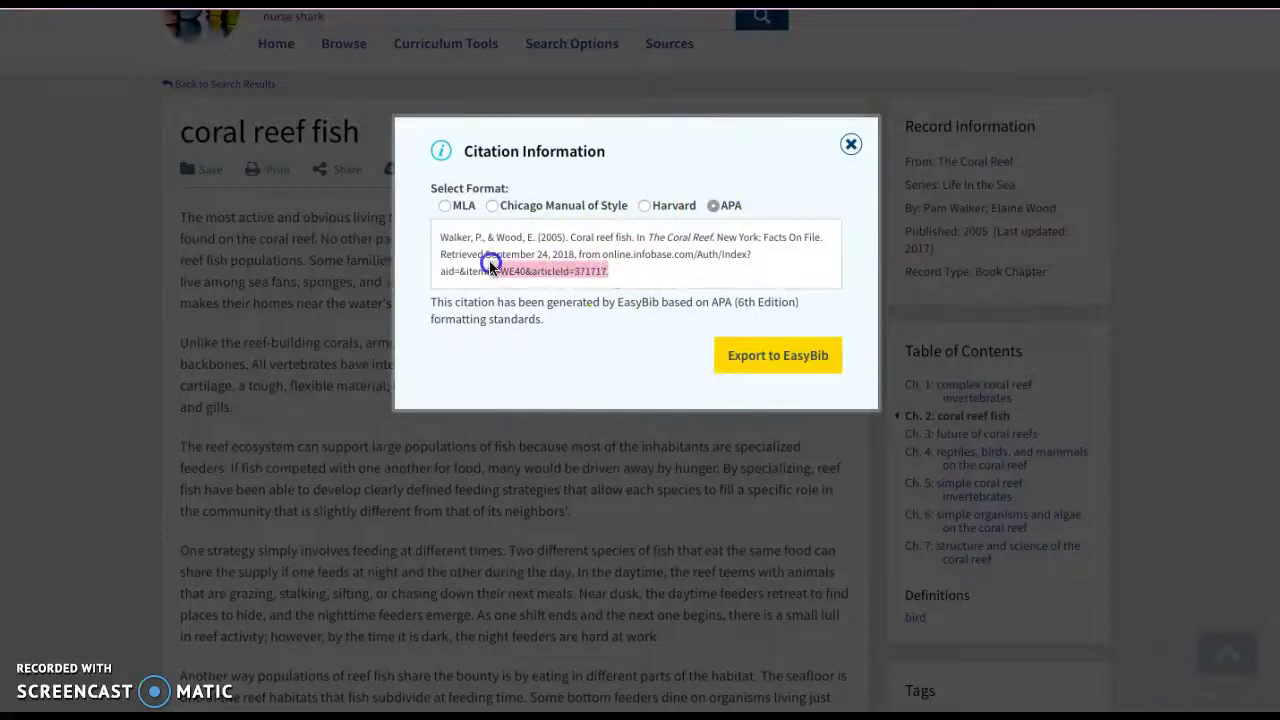
{"action": "left_click_drag", "start_coordinate": [490, 265], "coordinate": [438, 240]}
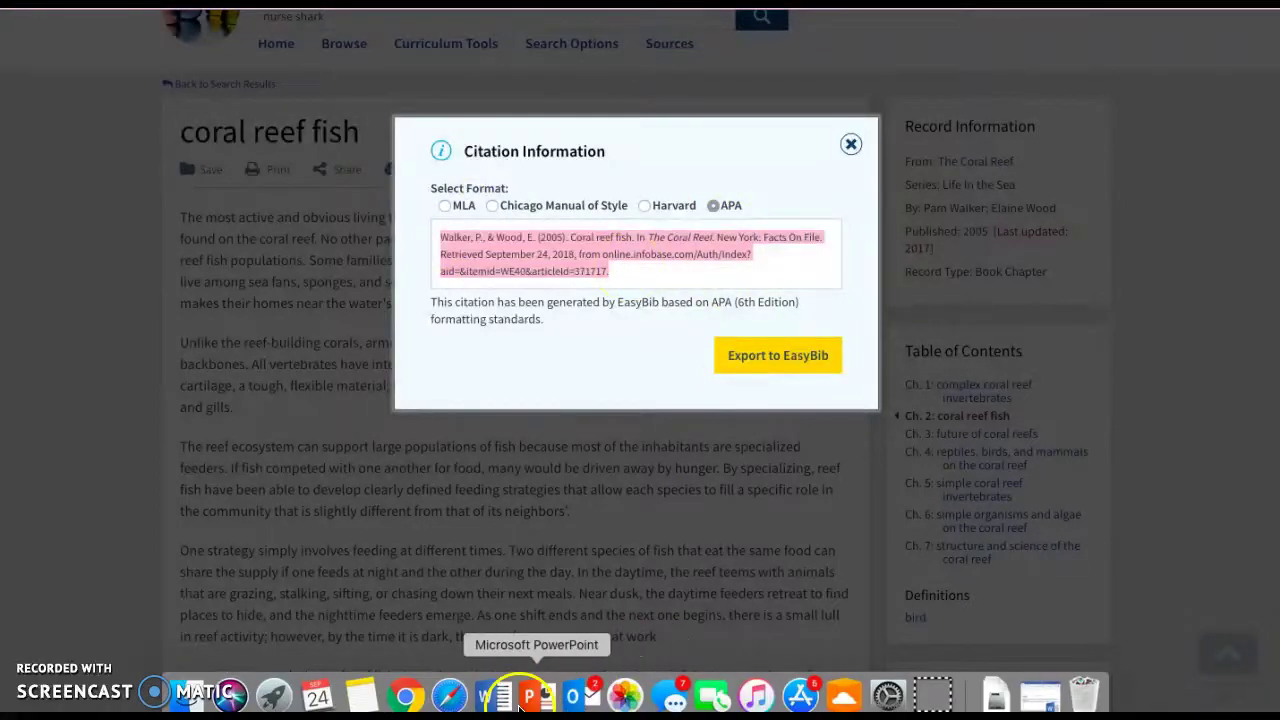
- Paste the Walker and Wood APA citation below the Shiffman entry, matching the document's formatting
{"action": "left_click", "coordinate": [507, 703]}
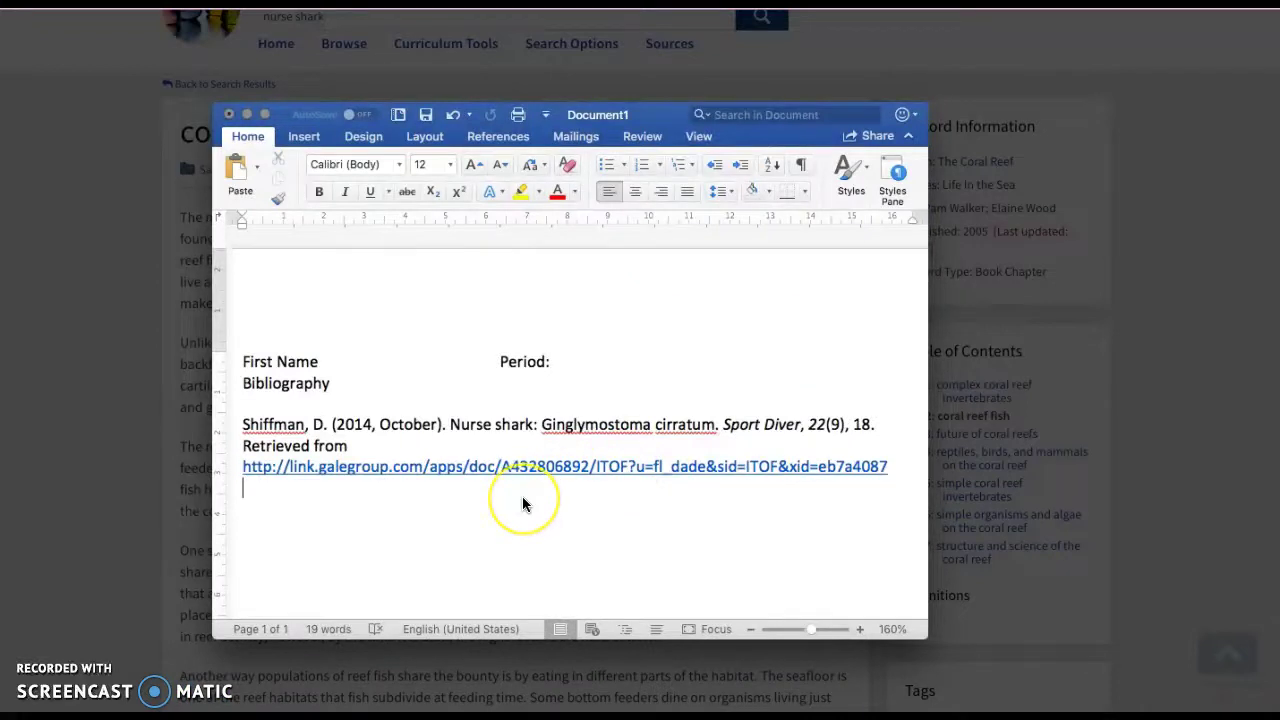
{"action": "type", "text": "Walker, P., & Wood, E. (2005). Coral reef fish. In The Coral Reef. New York: Facts On File. Retrieved September 24, 2018, from online.infobase.com/Auth/Index?aid=&itemid=WE40&articleId=371717."}
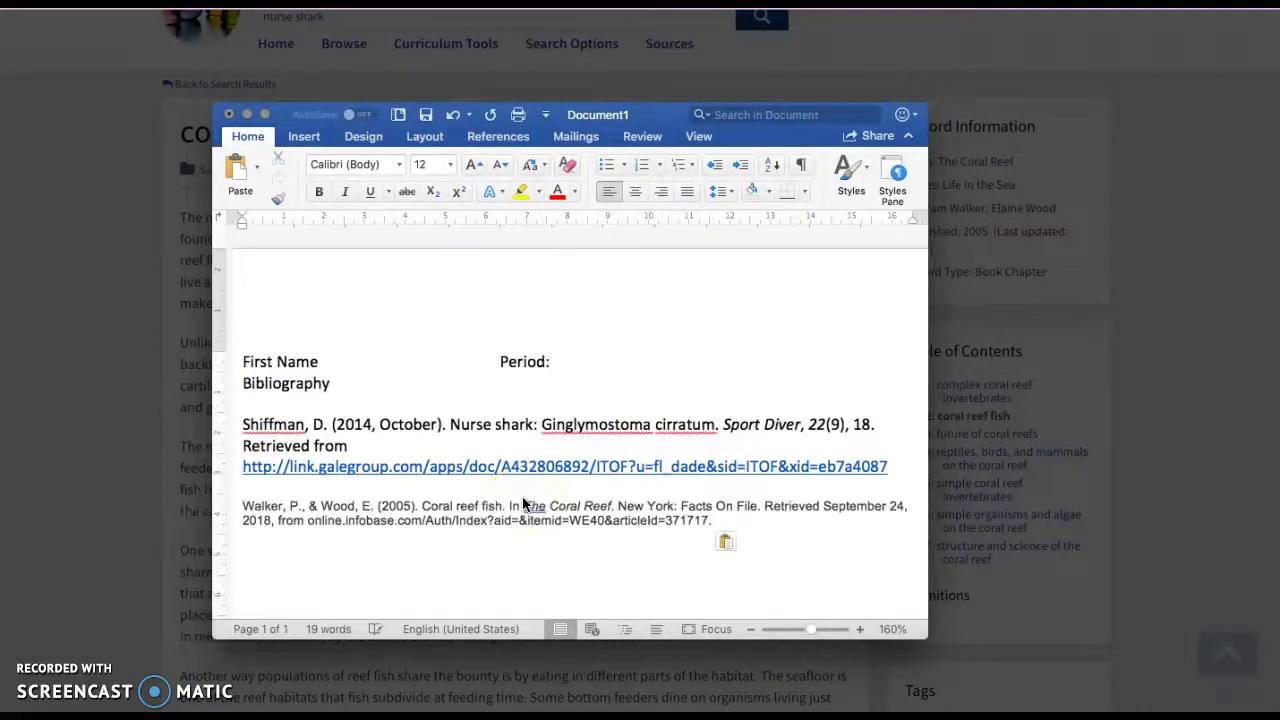
{"action": "left_click_drag", "start_coordinate": [243, 466], "coordinate": [251, 491]}
{"action": "left_click", "coordinate": [257, 508]}
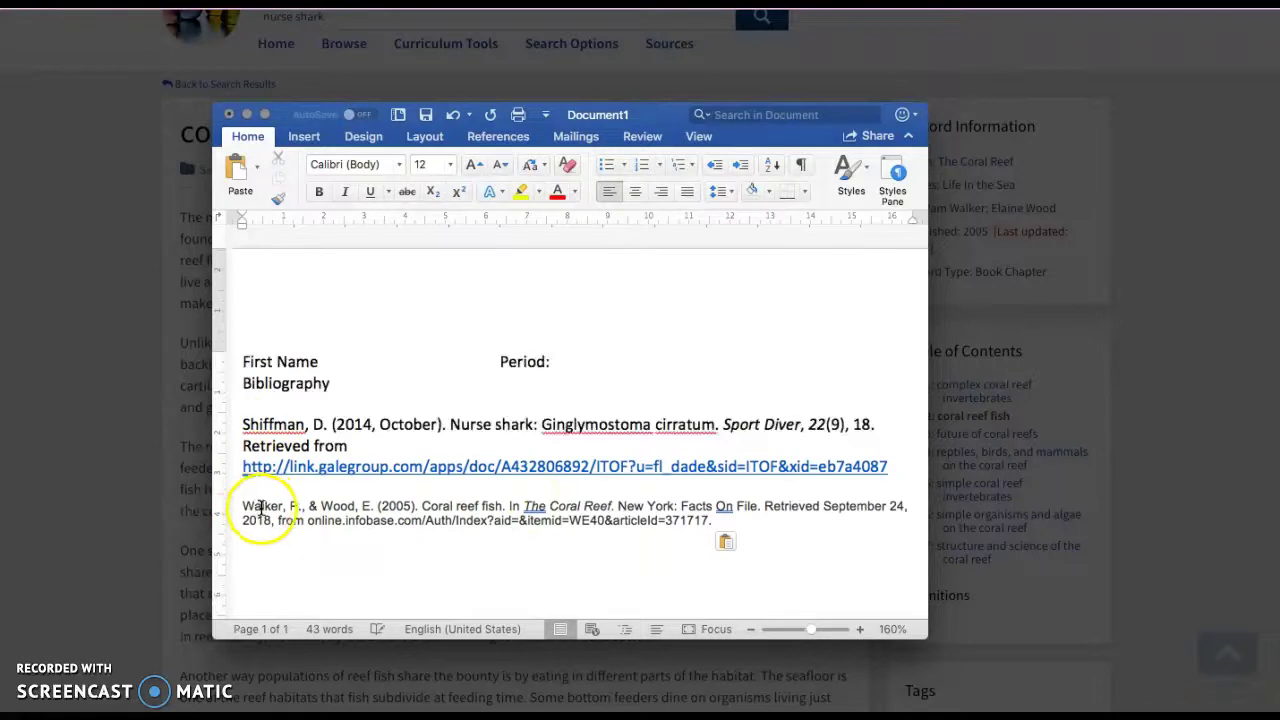
{"action": "left_click", "coordinate": [730, 541]}
{"action": "left_click", "coordinate": [756, 573]}
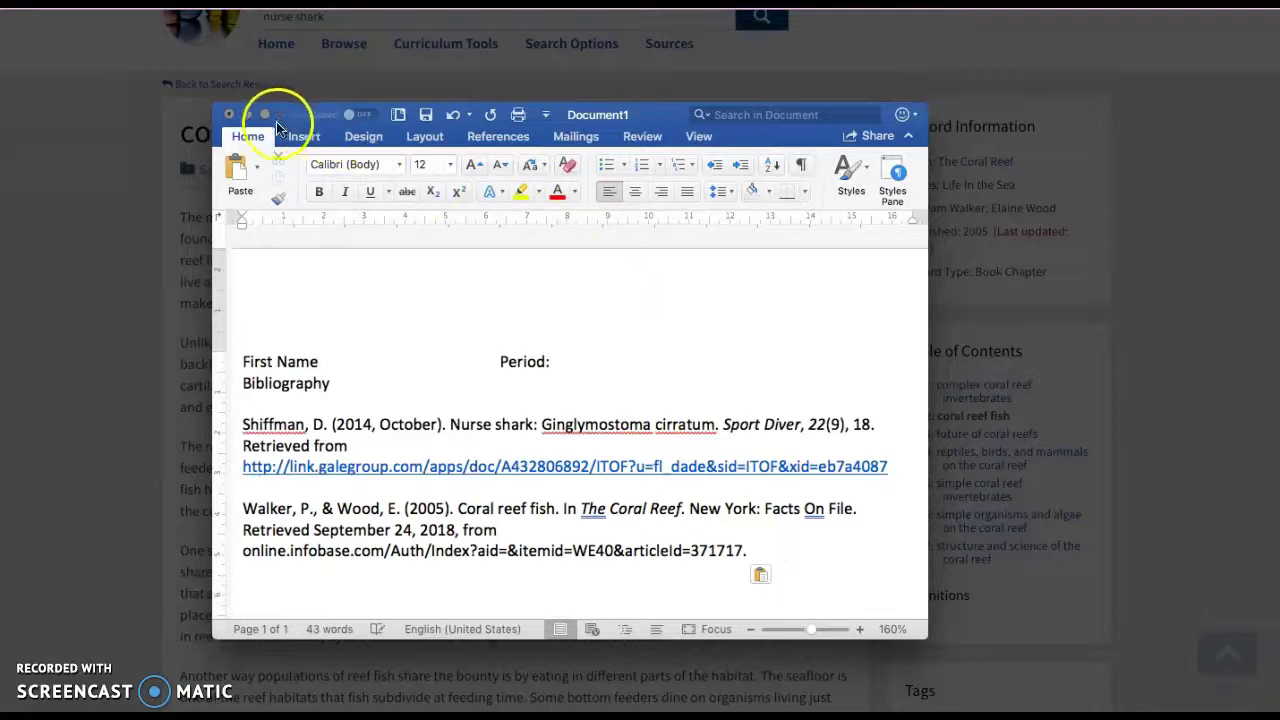
- Close the Infobase citation window and expand the PROQUEST databases on the library portal
{"action": "left_click", "coordinate": [246, 114]}
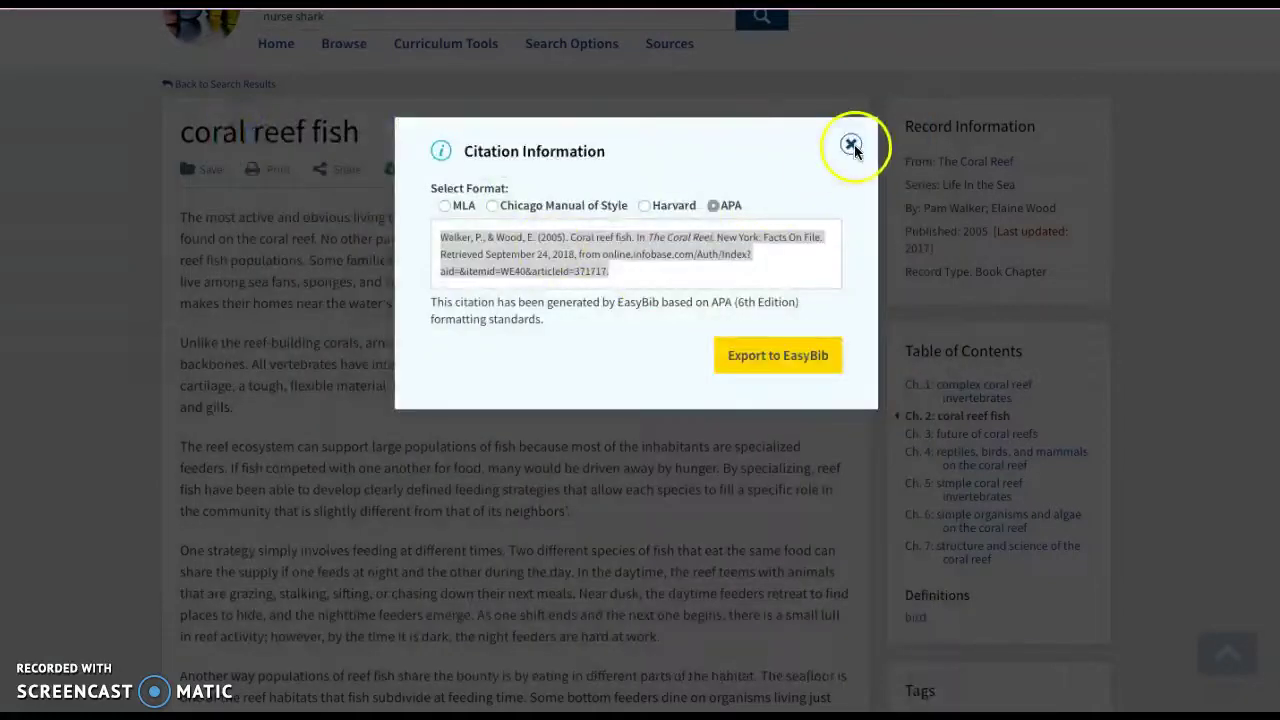
{"action": "left_click", "coordinate": [855, 147]}
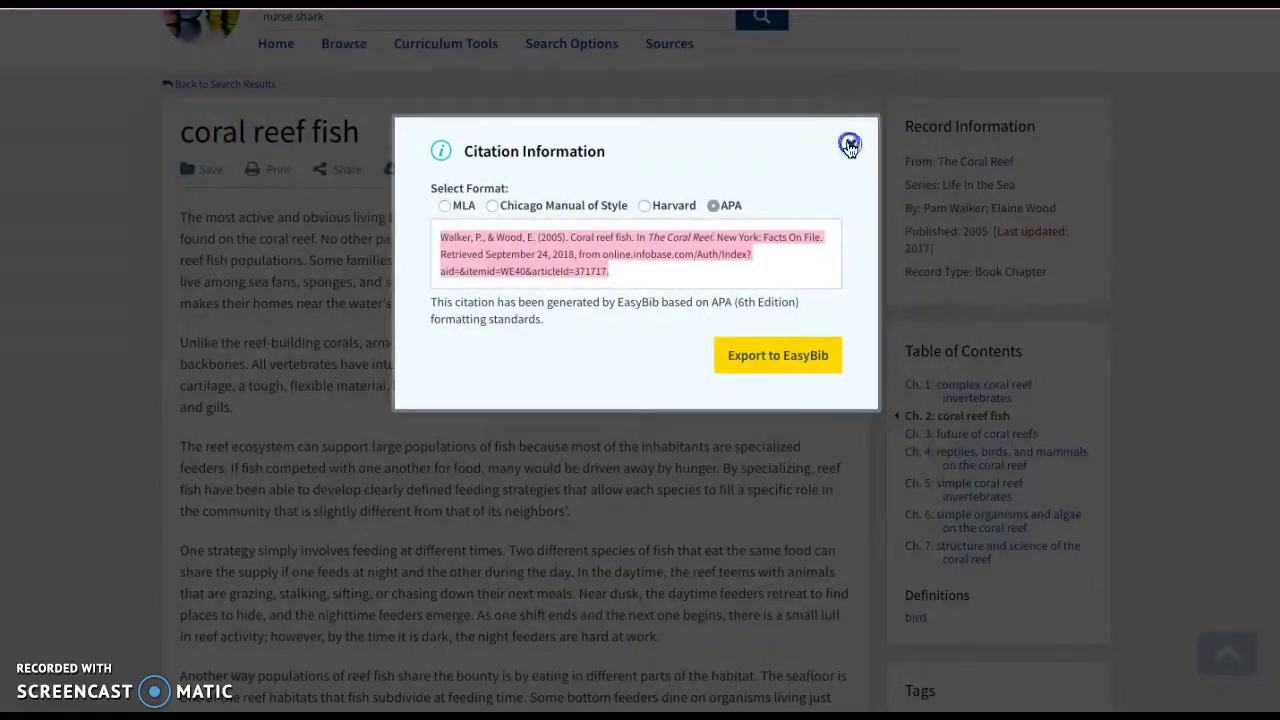
{"action": "left_click", "coordinate": [849, 144]}
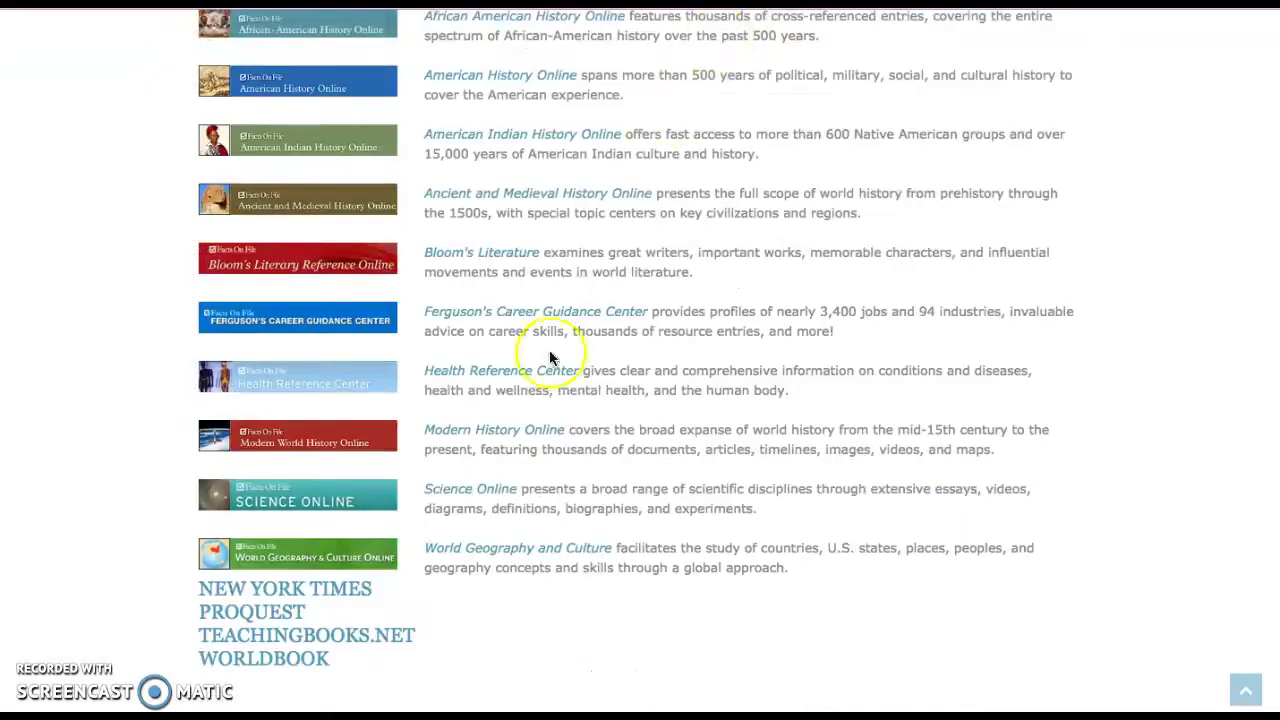
{"action": "scroll", "coordinate": [543, 378], "scroll_direction": "down", "scroll_amount": 2}
{"action": "left_click", "coordinate": [286, 536]}
{"action": "scroll", "coordinate": [556, 505], "scroll_direction": "down", "scroll_amount": 2}
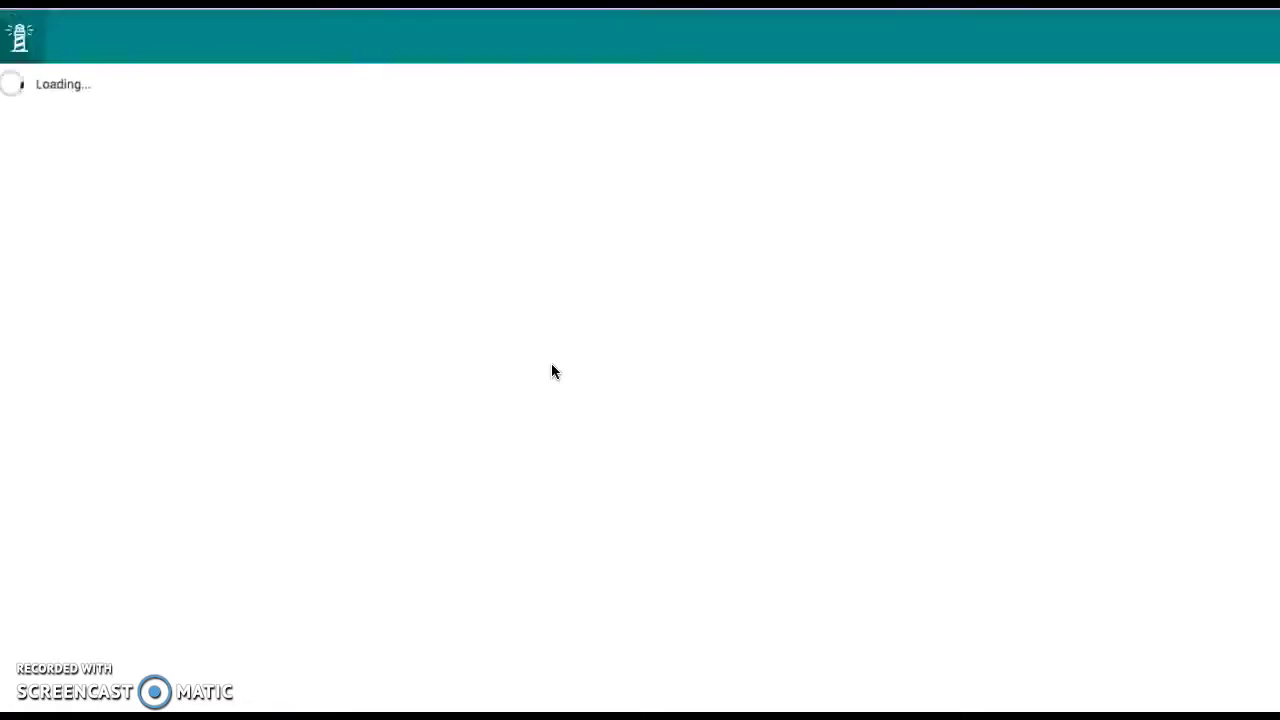
- Sign in to ProQuest eLibrary with the school username and password, saving the login
{"action": "type", "text": "miamidade"}
{"action": "key", "text": "Tab"}
{"action": "type", "text": "•••••••••"}
{"action": "left_click", "coordinate": [645, 365]}
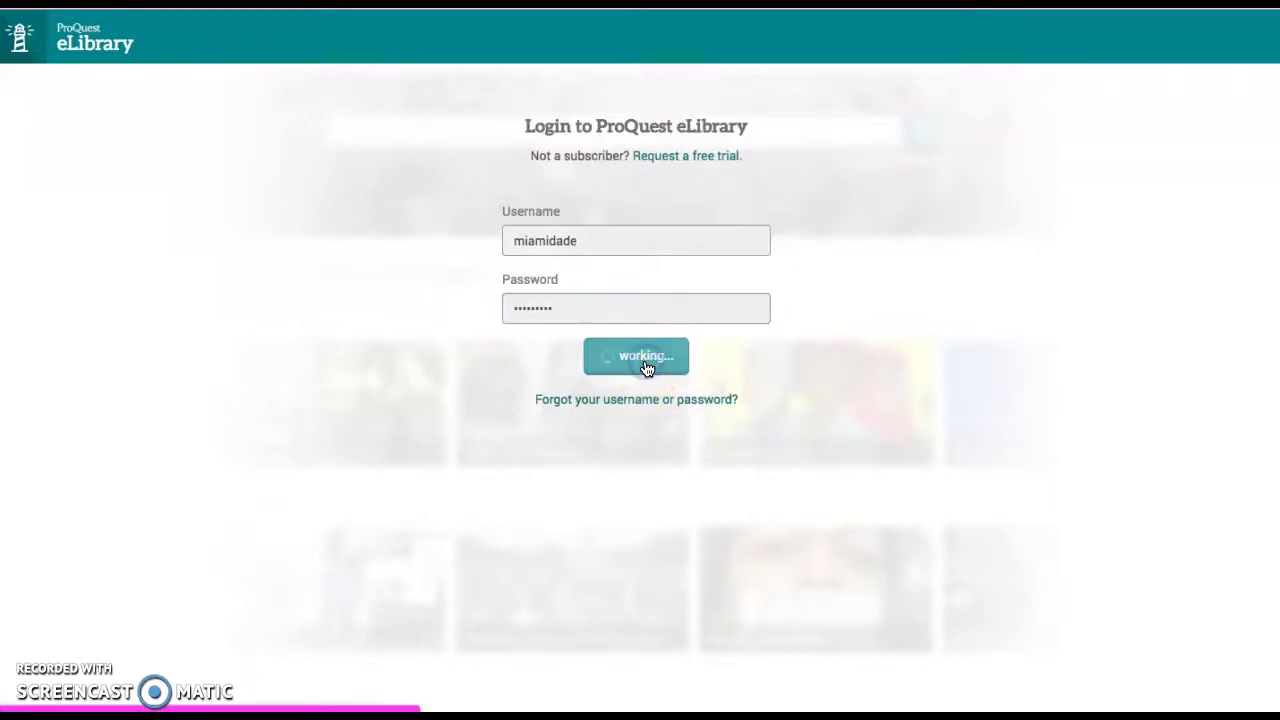
{"action": "left_click", "coordinate": [649, 148]}
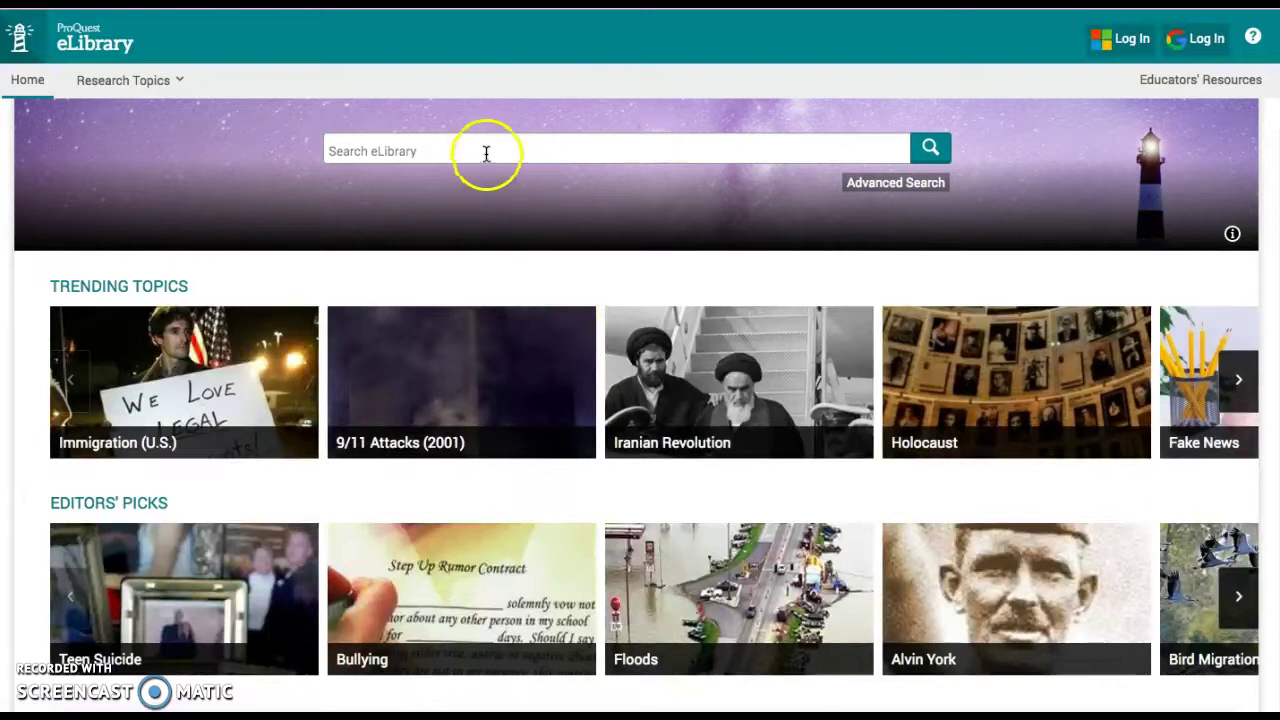
- Search eLibrary for 'nurse shark'
{"action": "left_click", "coordinate": [486, 154]}
{"action": "type", "text": "nurse shar"}
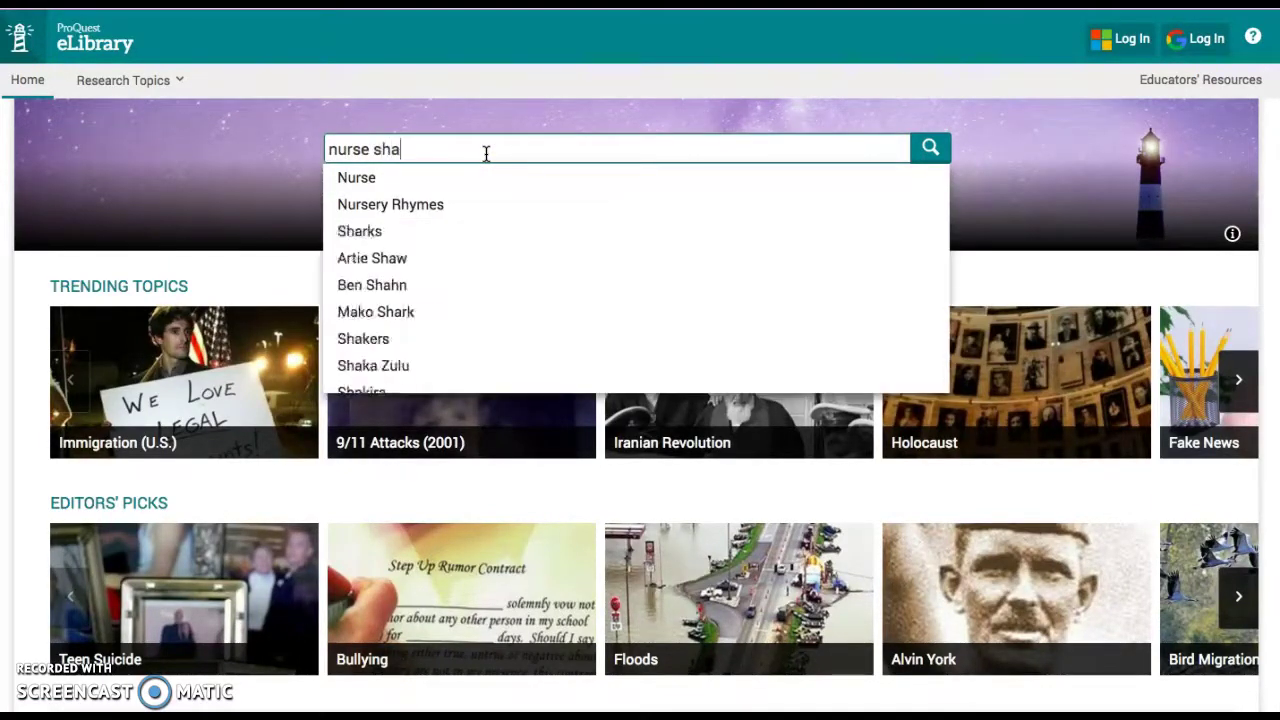
{"action": "type", "text": "k"}
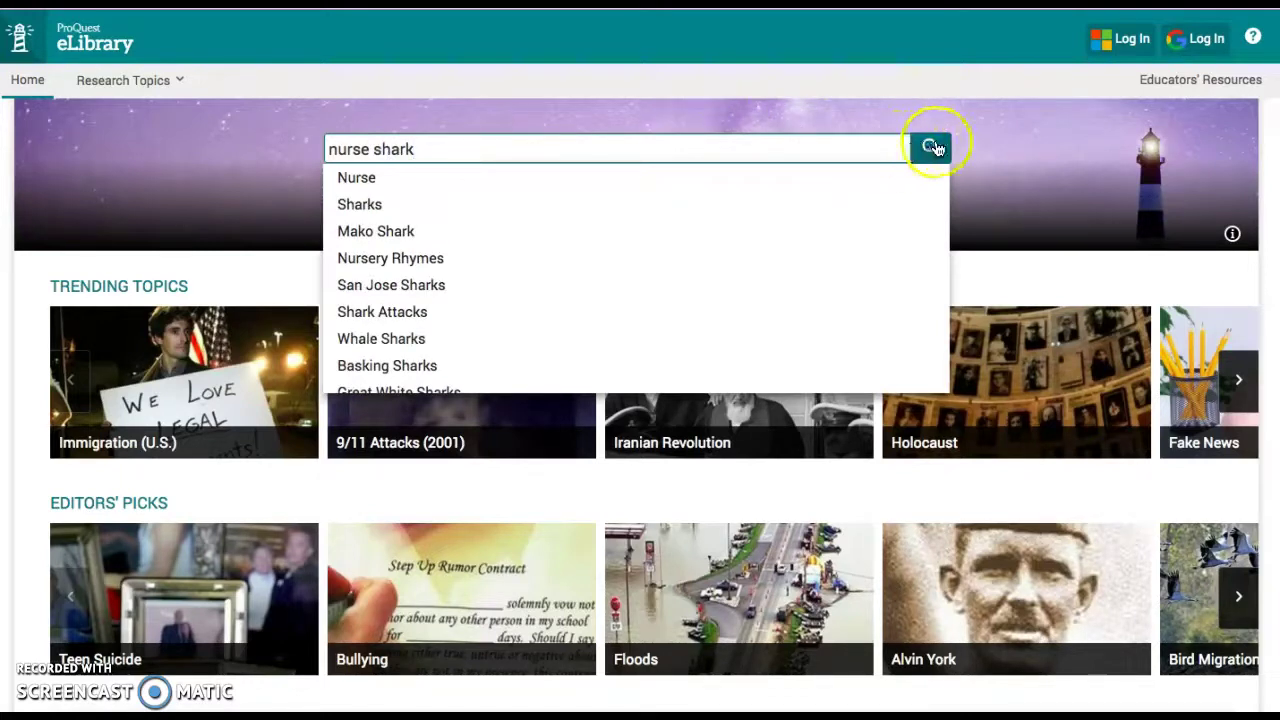
{"action": "left_click", "coordinate": [930, 148]}
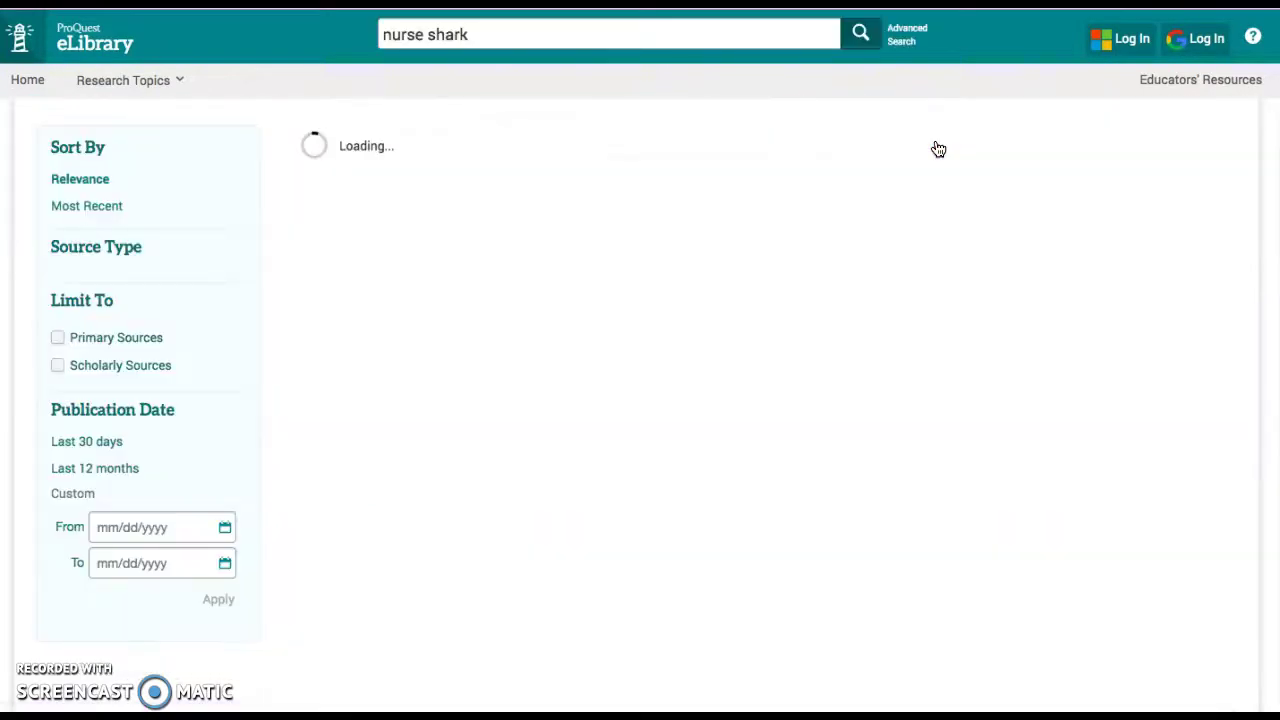
- Limit the nurse shark results to the last 12 months, removing the Scholarly Journals filter
{"action": "left_click", "coordinate": [150, 325]}
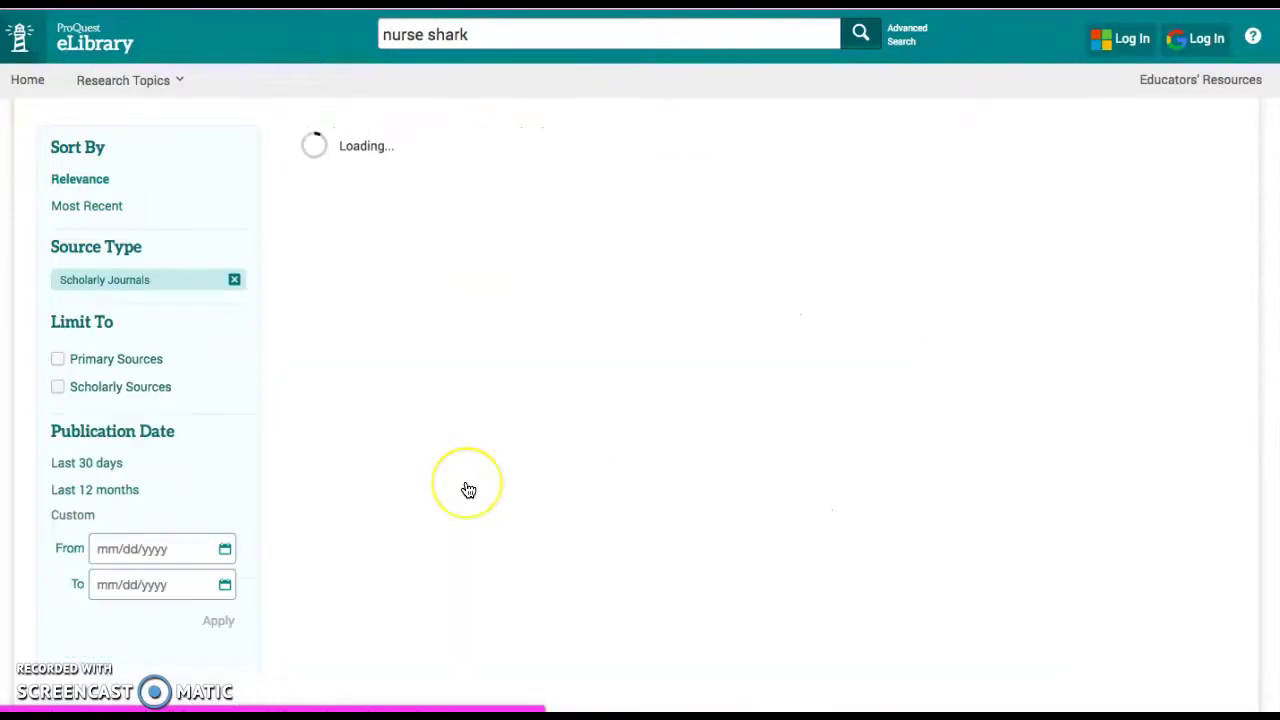
{"action": "left_click", "coordinate": [118, 492]}
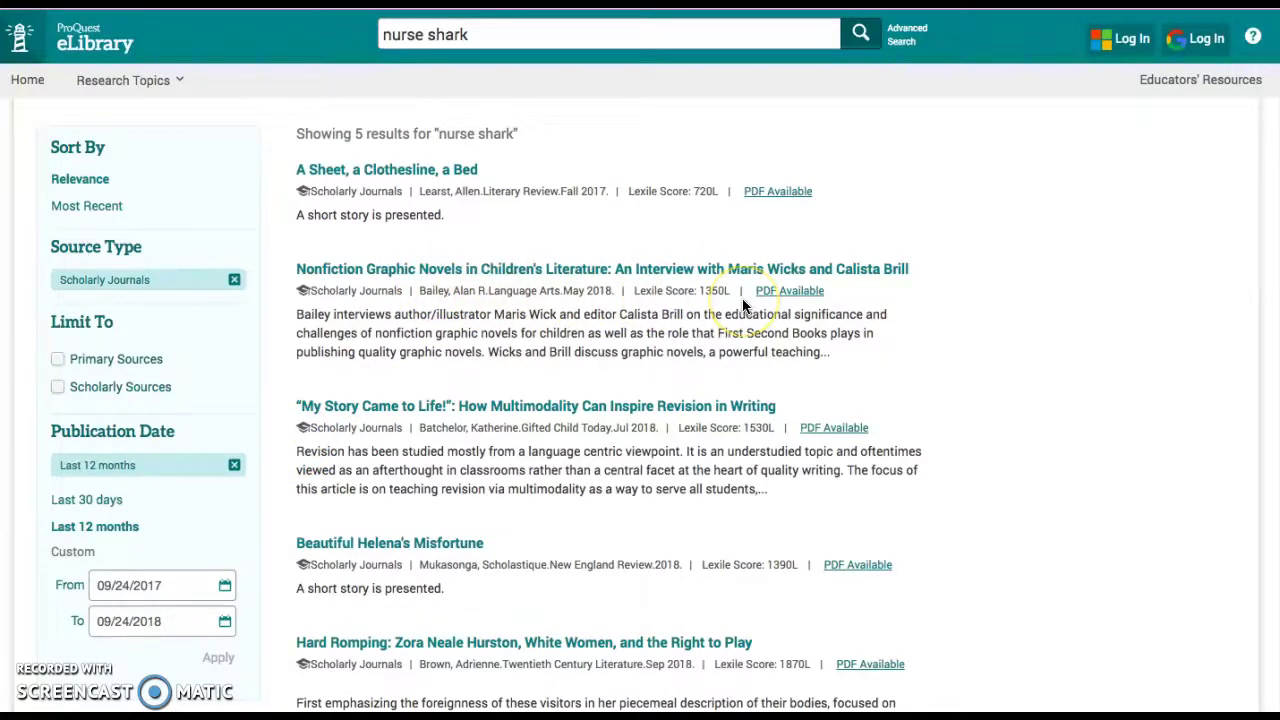
{"action": "scroll", "coordinate": [743, 305], "scroll_direction": "down", "scroll_amount": 3}
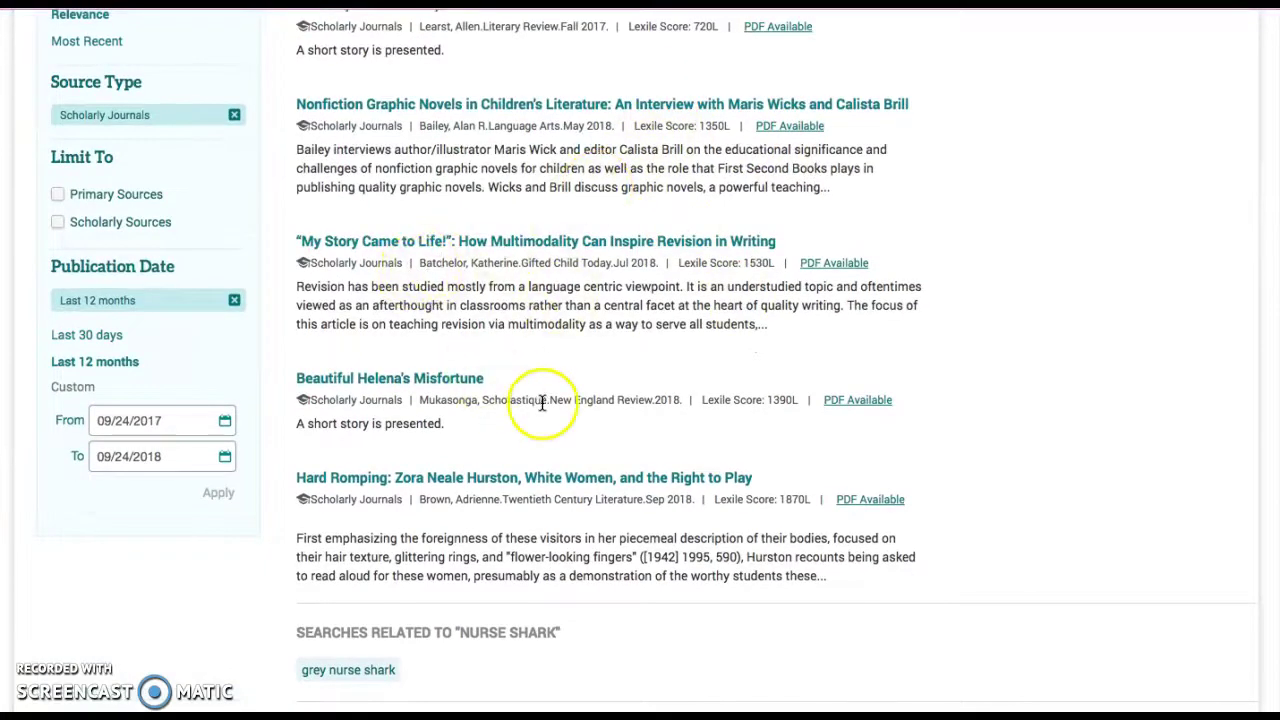
{"action": "scroll", "coordinate": [540, 403], "scroll_direction": "down", "scroll_amount": 2}
{"action": "scroll", "coordinate": [540, 405], "scroll_direction": "up", "scroll_amount": 5}
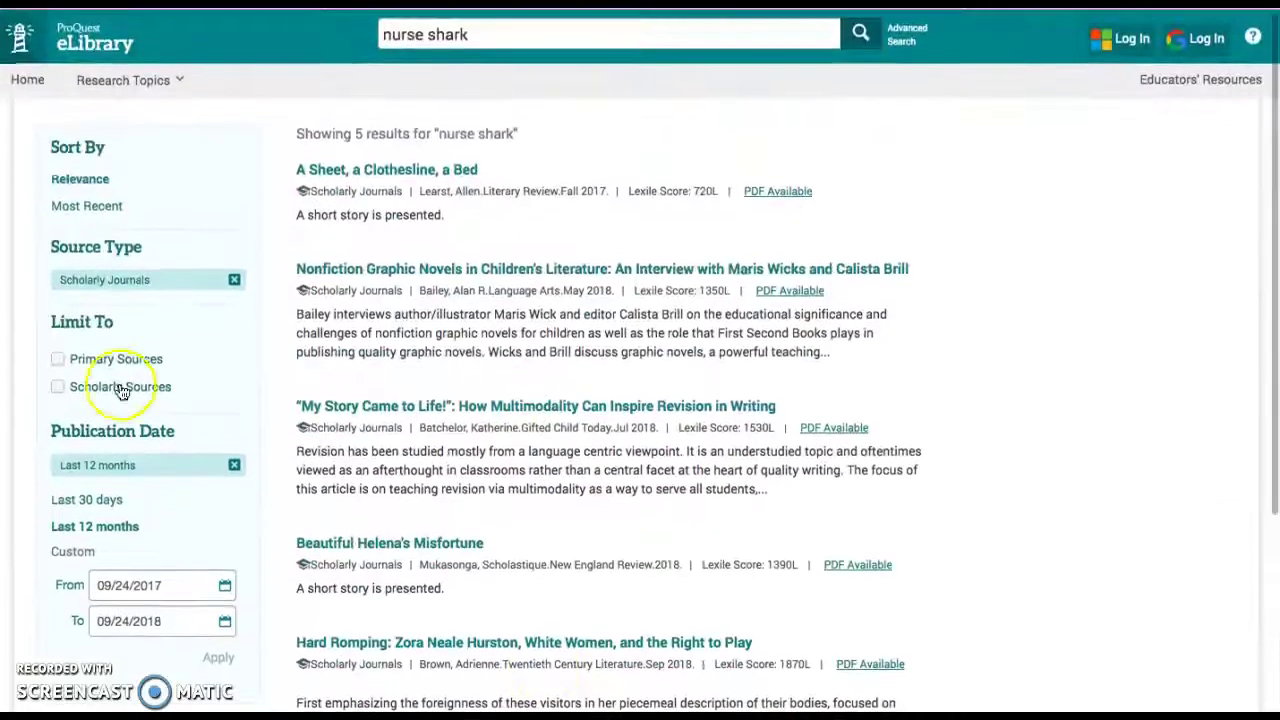
{"action": "left_click", "coordinate": [237, 280]}
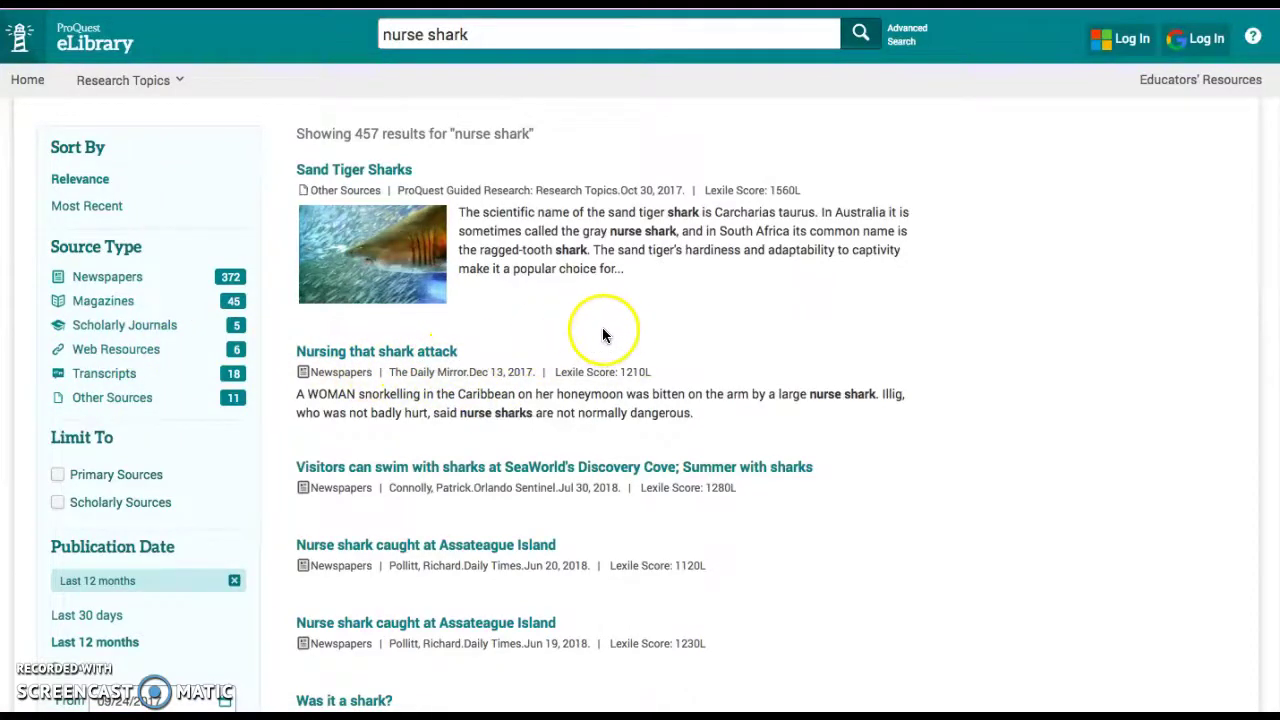
- Open the 'Nurse shark caught at Assateague Island' article from the results
{"action": "scroll", "coordinate": [624, 330], "scroll_direction": "down", "scroll_amount": 1}
{"action": "scroll", "coordinate": [624, 330], "scroll_direction": "down", "scroll_amount": 1}
{"action": "scroll", "coordinate": [624, 330], "scroll_direction": "down", "scroll_amount": 1}
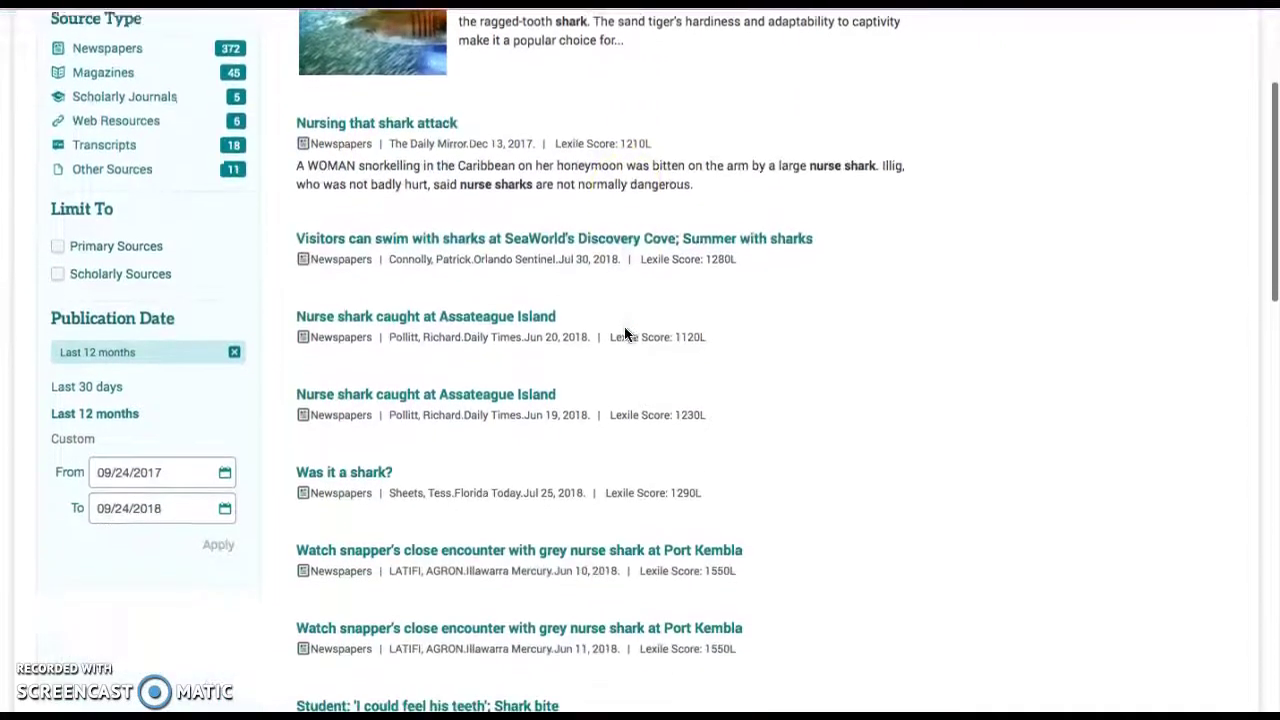
{"action": "left_click", "coordinate": [490, 318]}
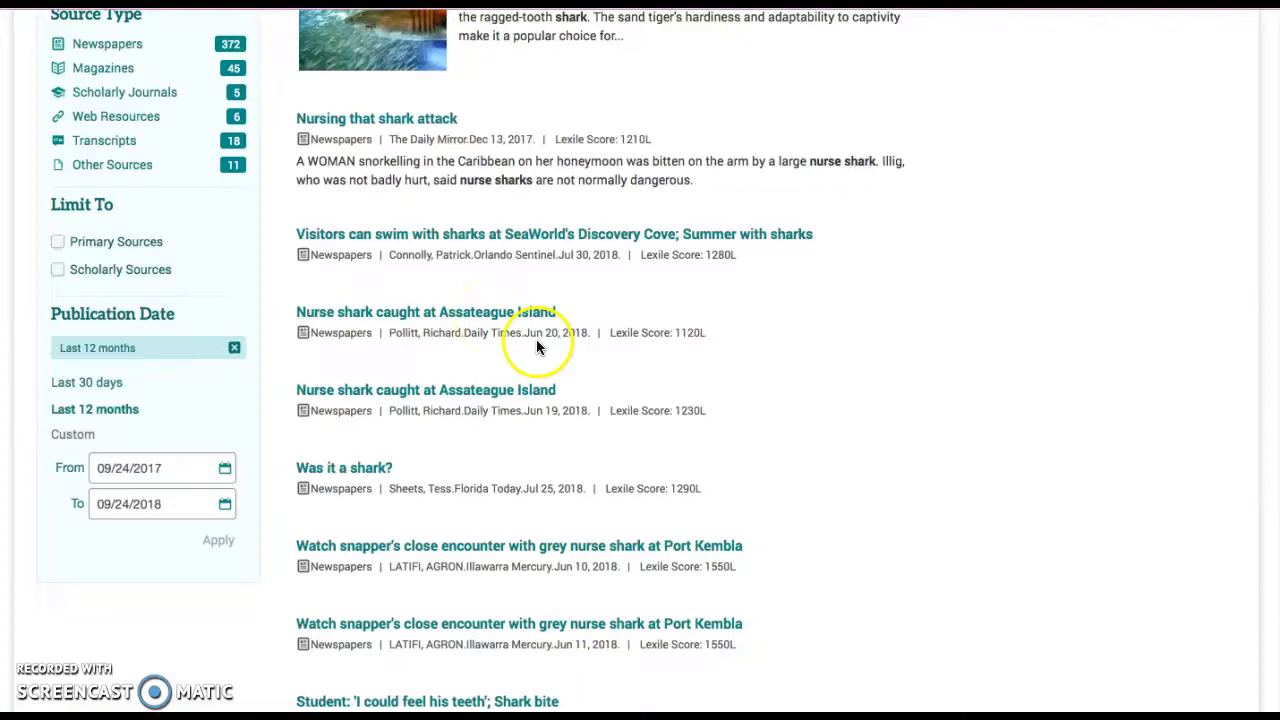
- Open the Assateague Island article and copy its MLA 8 citation
{"action": "left_click", "coordinate": [484, 325]}
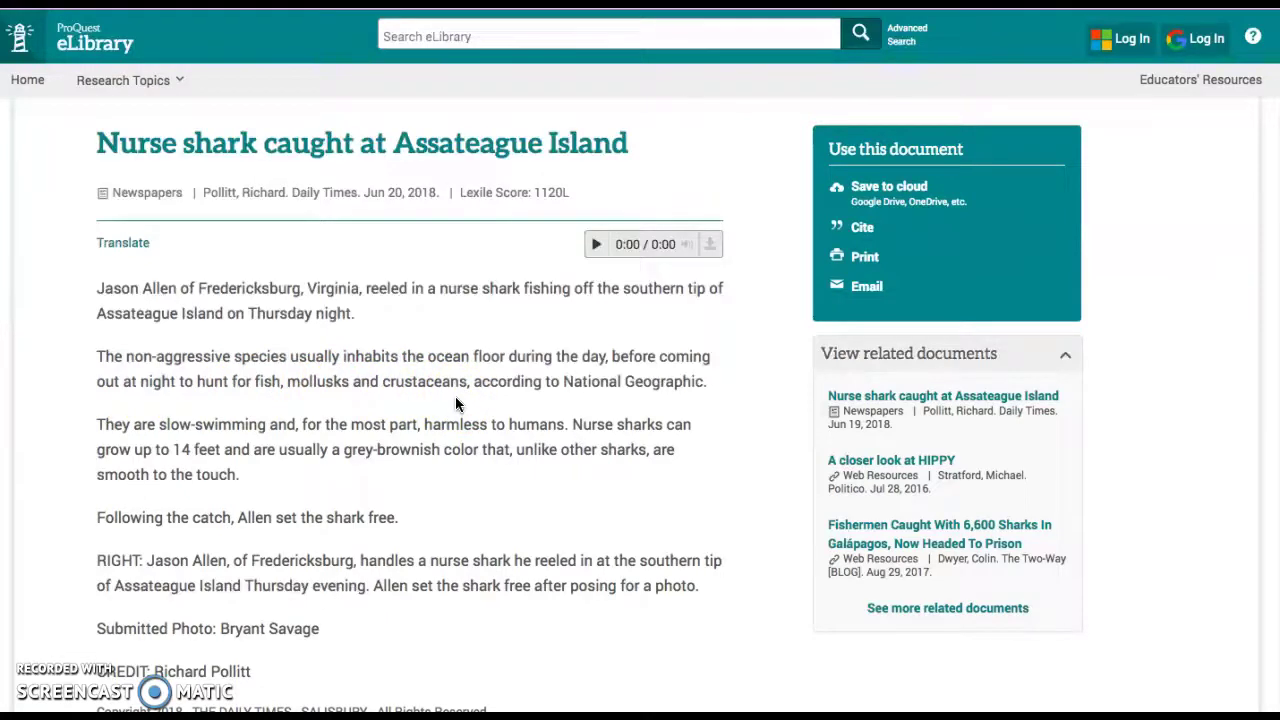
{"action": "scroll", "coordinate": [455, 404], "scroll_direction": "down", "scroll_amount": 2}
{"action": "scroll", "coordinate": [455, 404], "scroll_direction": "up", "scroll_amount": 2}
{"action": "left_click", "coordinate": [862, 234]}
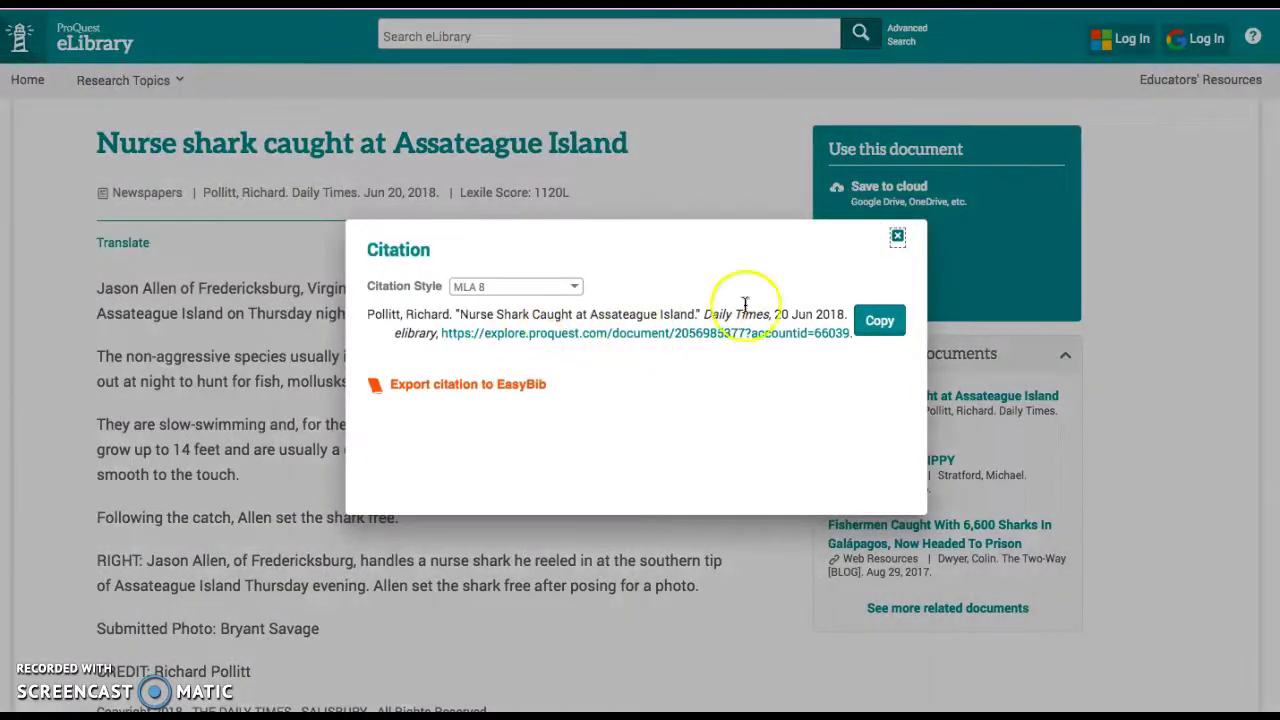
{"action": "left_click", "coordinate": [866, 322]}
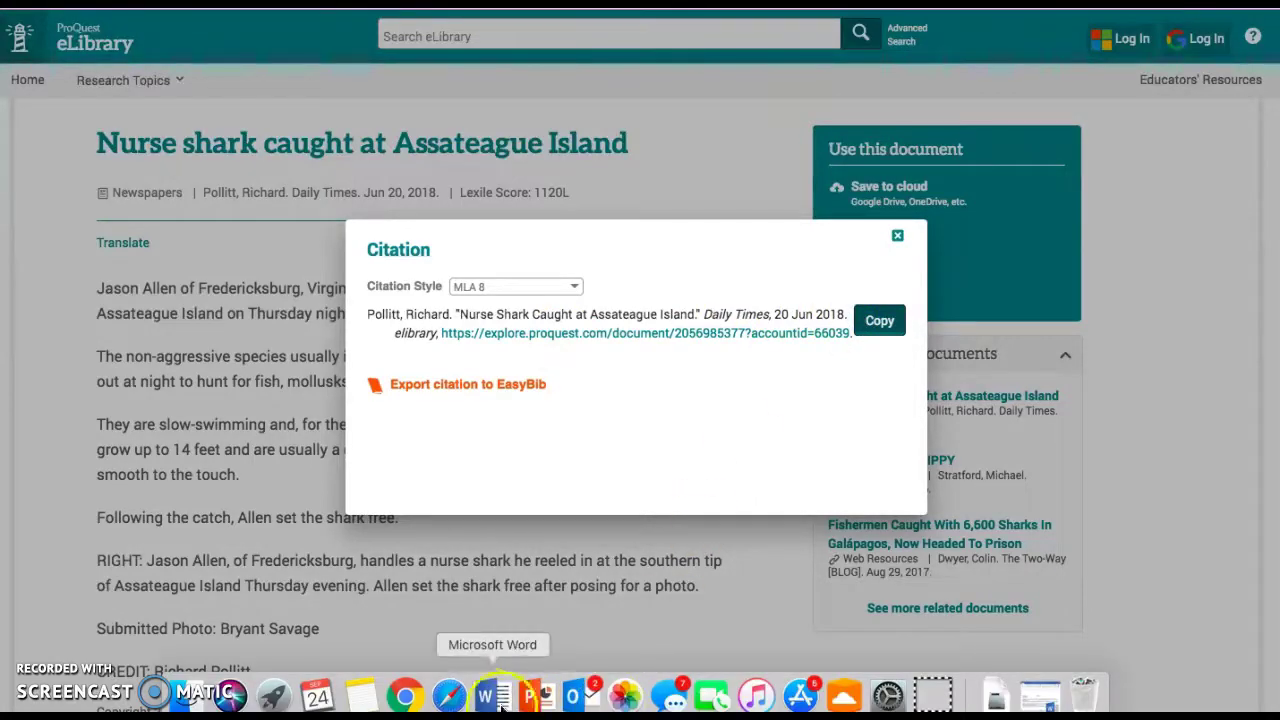
- Paste the Pollitt citation into the maximized Word document and move it above the Shiffman entry
{"action": "left_click", "coordinate": [490, 700]}
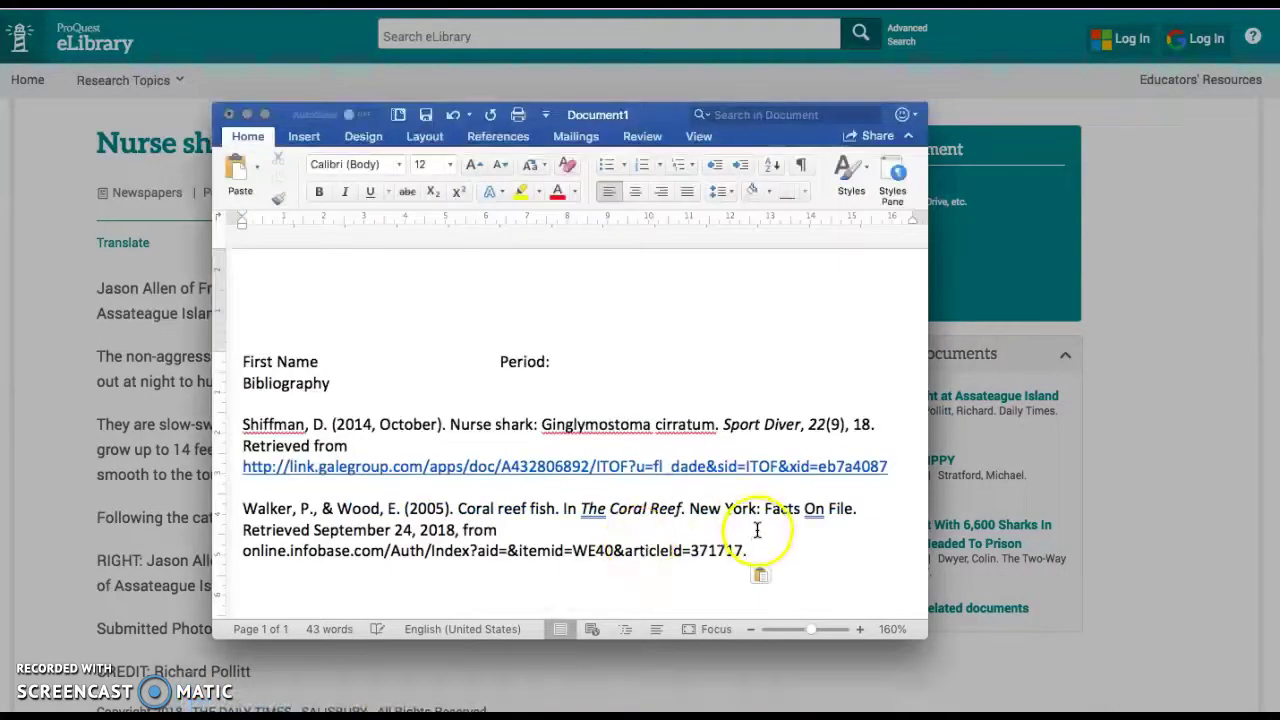
{"action": "left_click", "coordinate": [265, 114]}
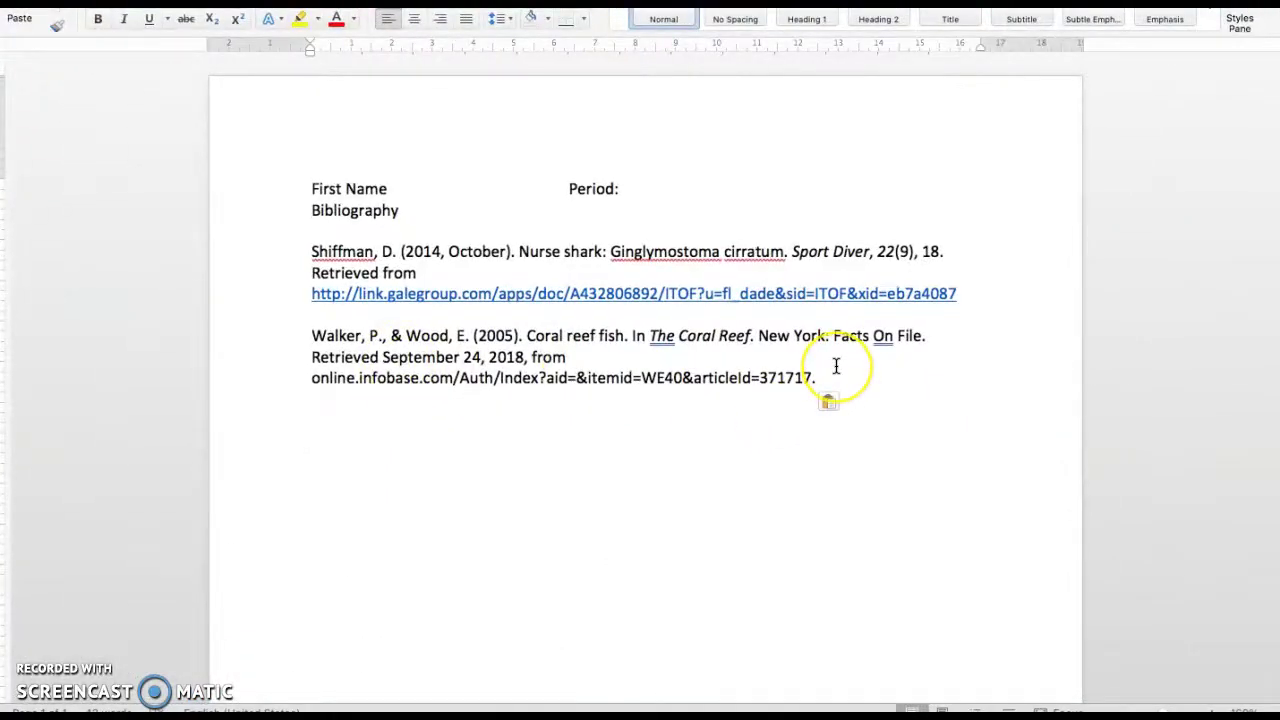
{"action": "key", "text": "super+v"}
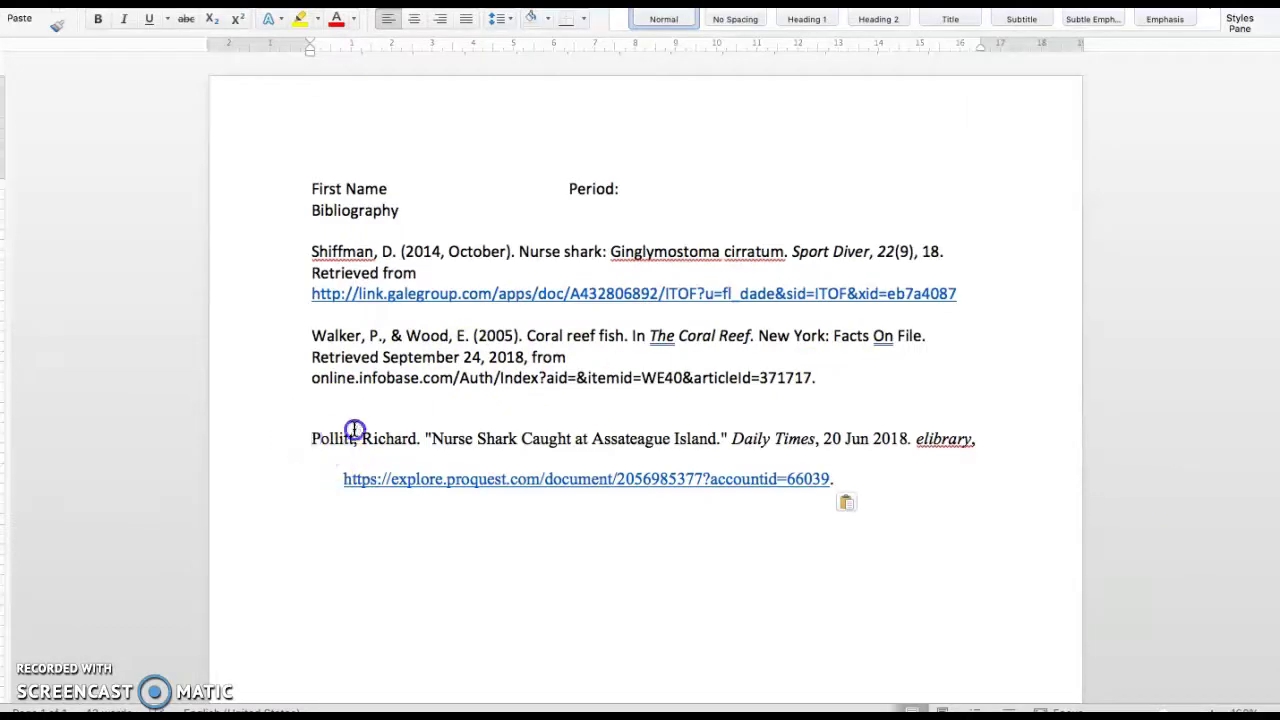
{"action": "left_click_drag", "start_coordinate": [310, 438], "coordinate": [858, 525]}
{"action": "left_click_drag", "start_coordinate": [452, 450], "coordinate": [329, 258]}
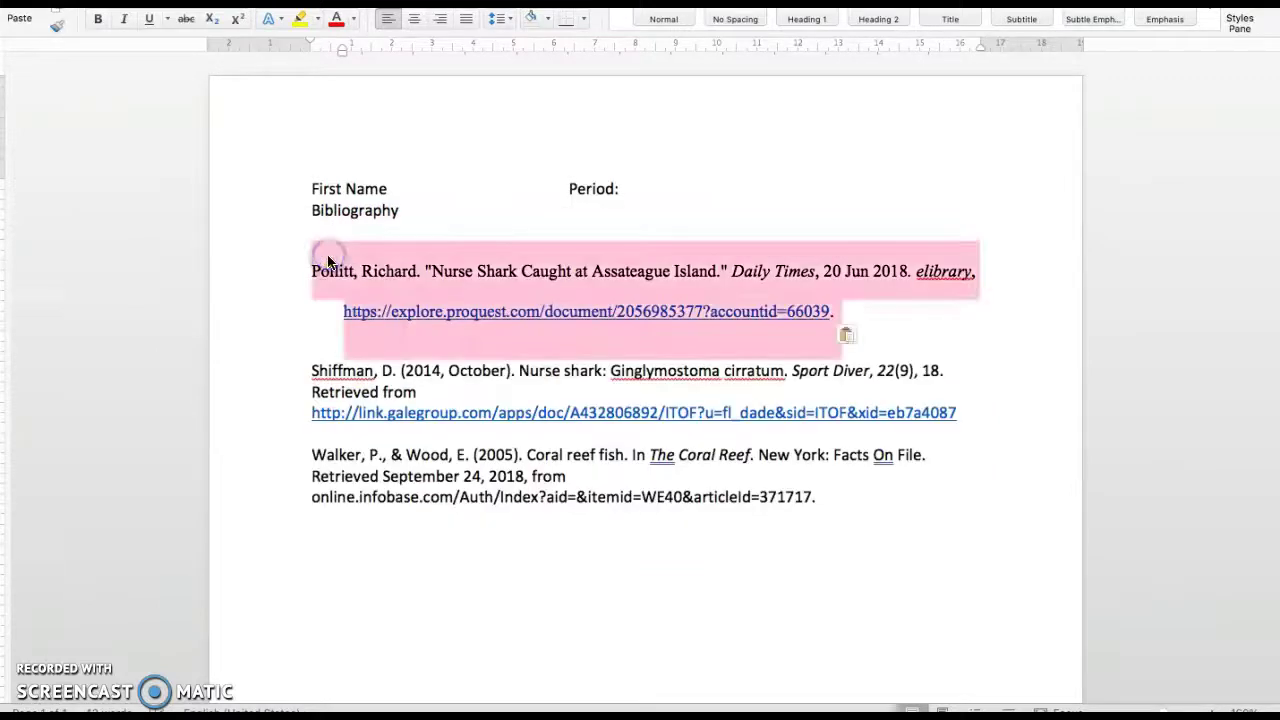
{"action": "left_click", "coordinate": [834, 490]}
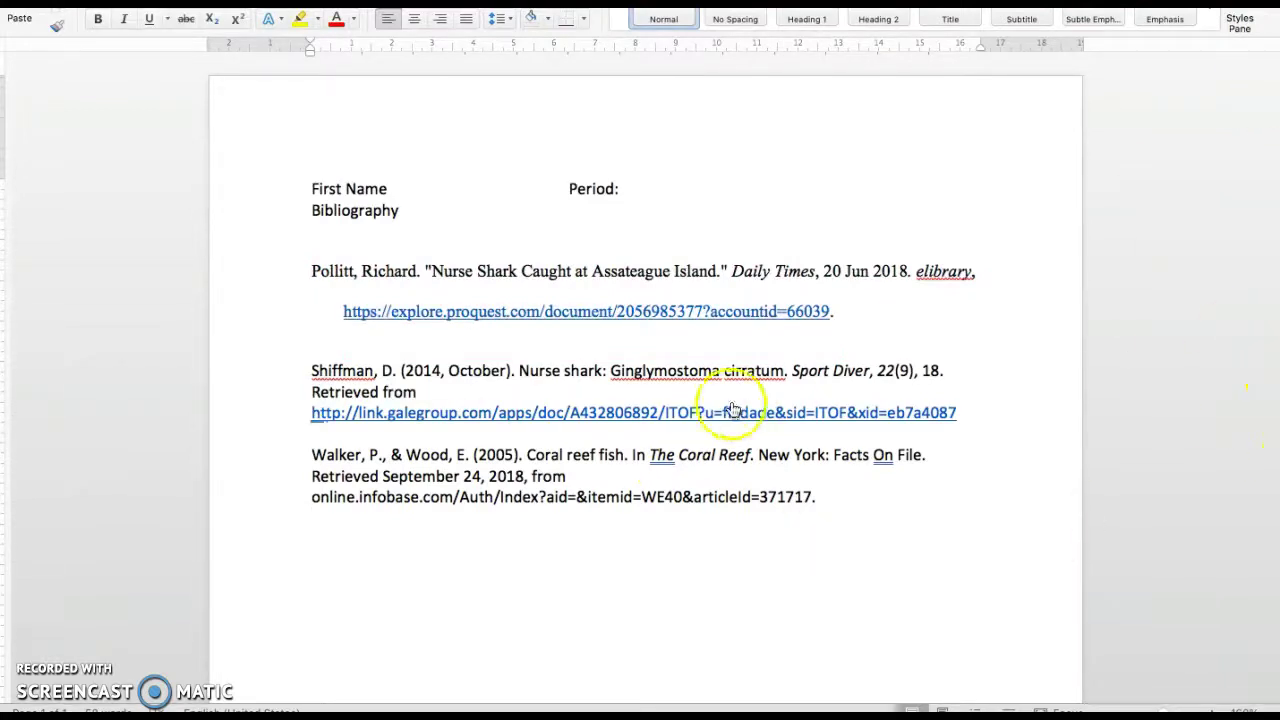
{"action": "left_click", "coordinate": [835, 496]}
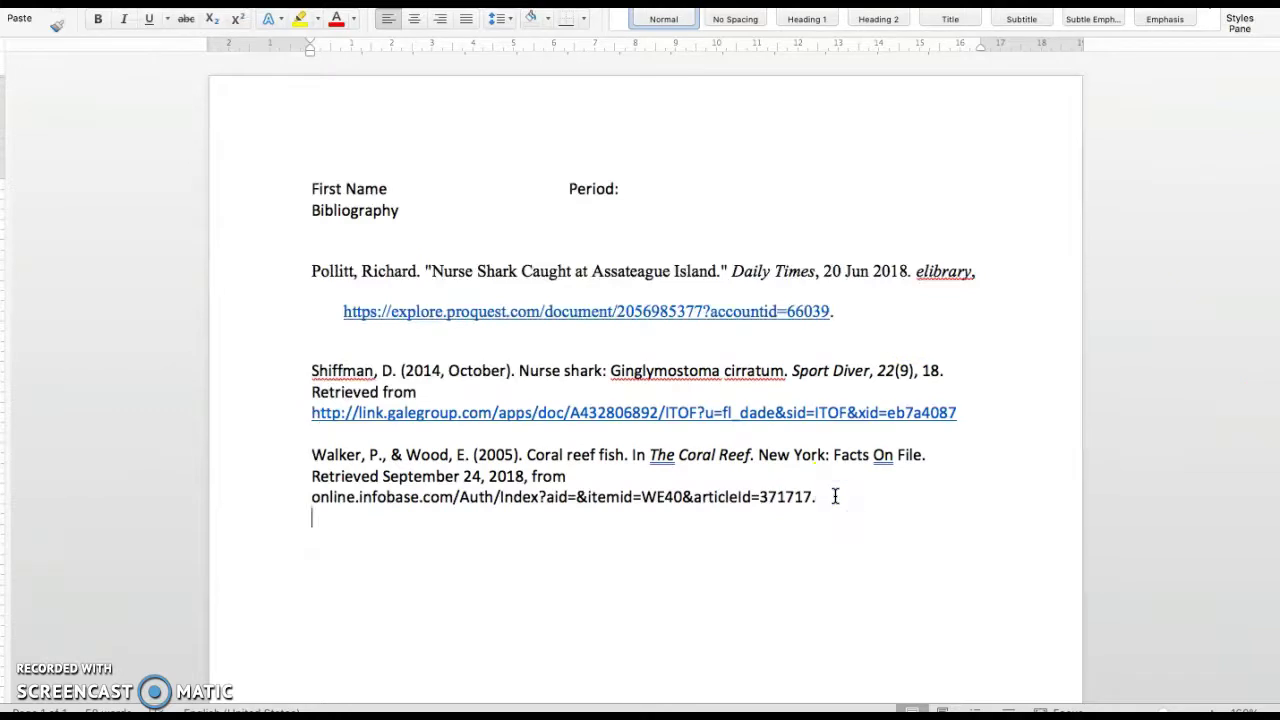